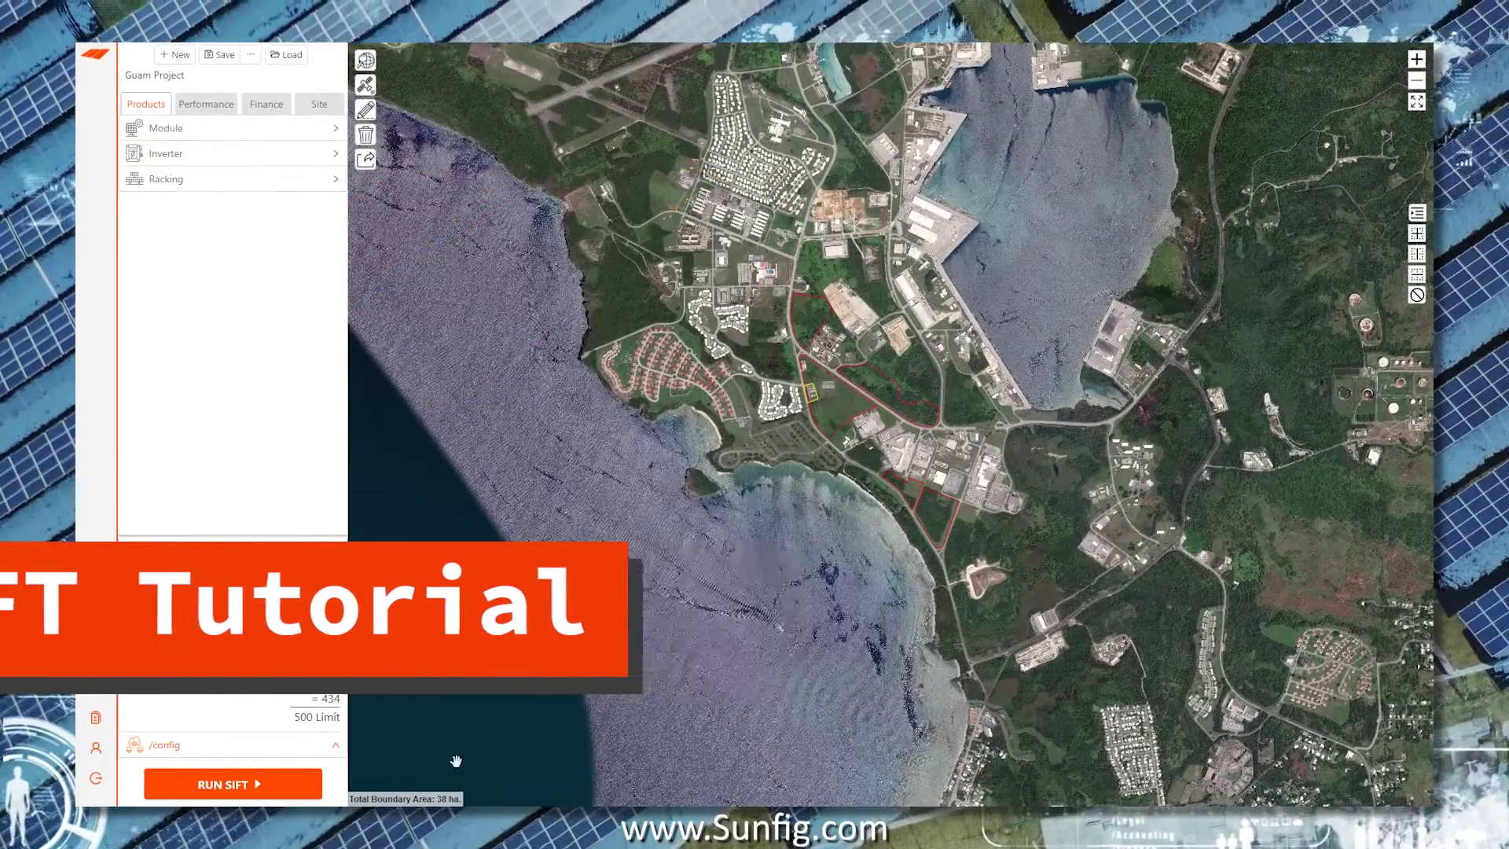
Run SIFT on the Guam Project and examine the generated array layout and results plot up close
click(284, 784)
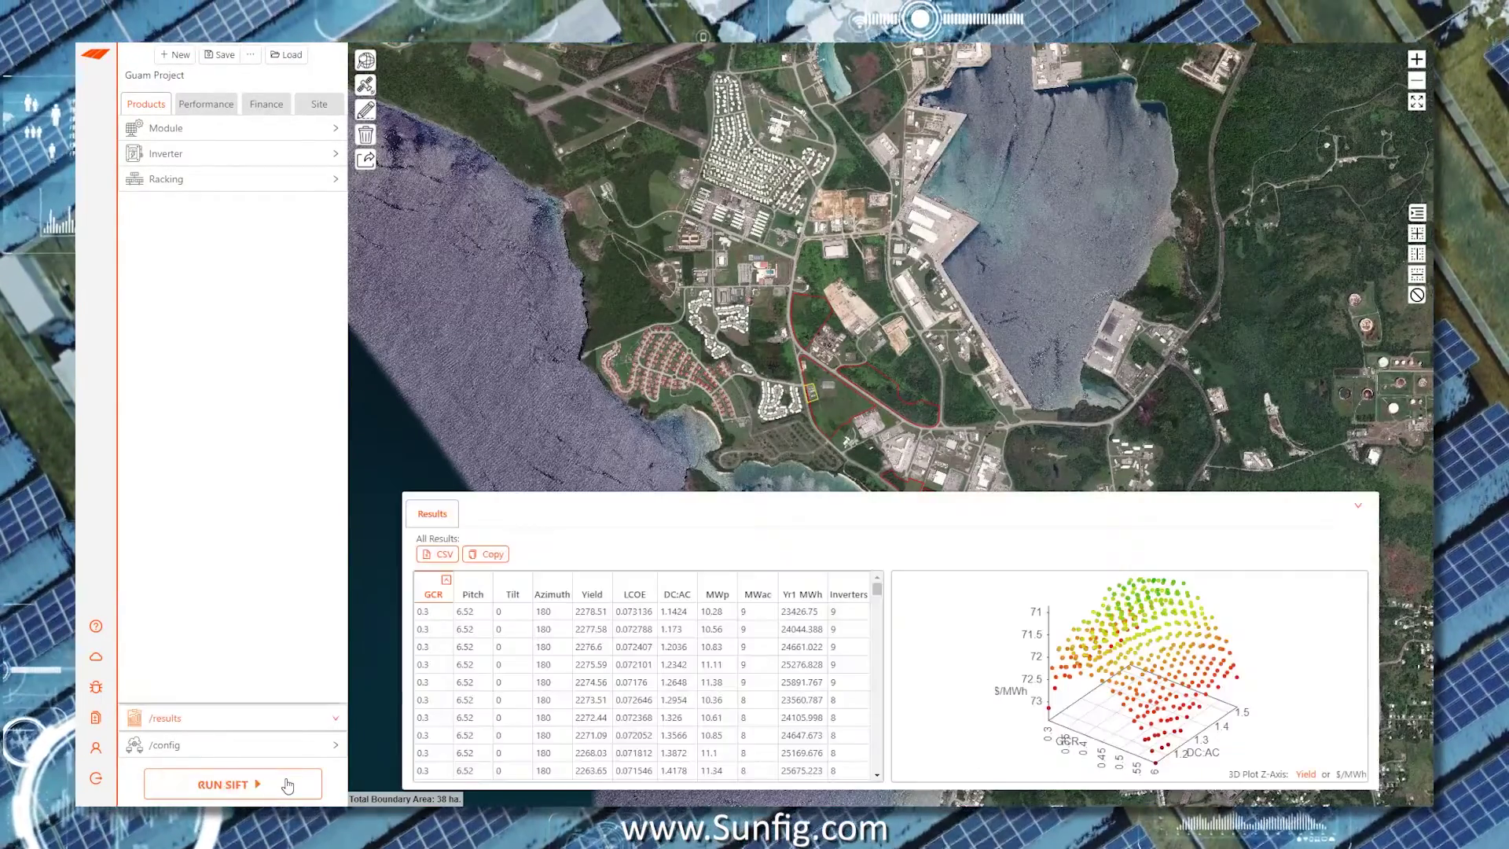
scroll(824, 450, up, 2)
scroll(825, 449, up, 3)
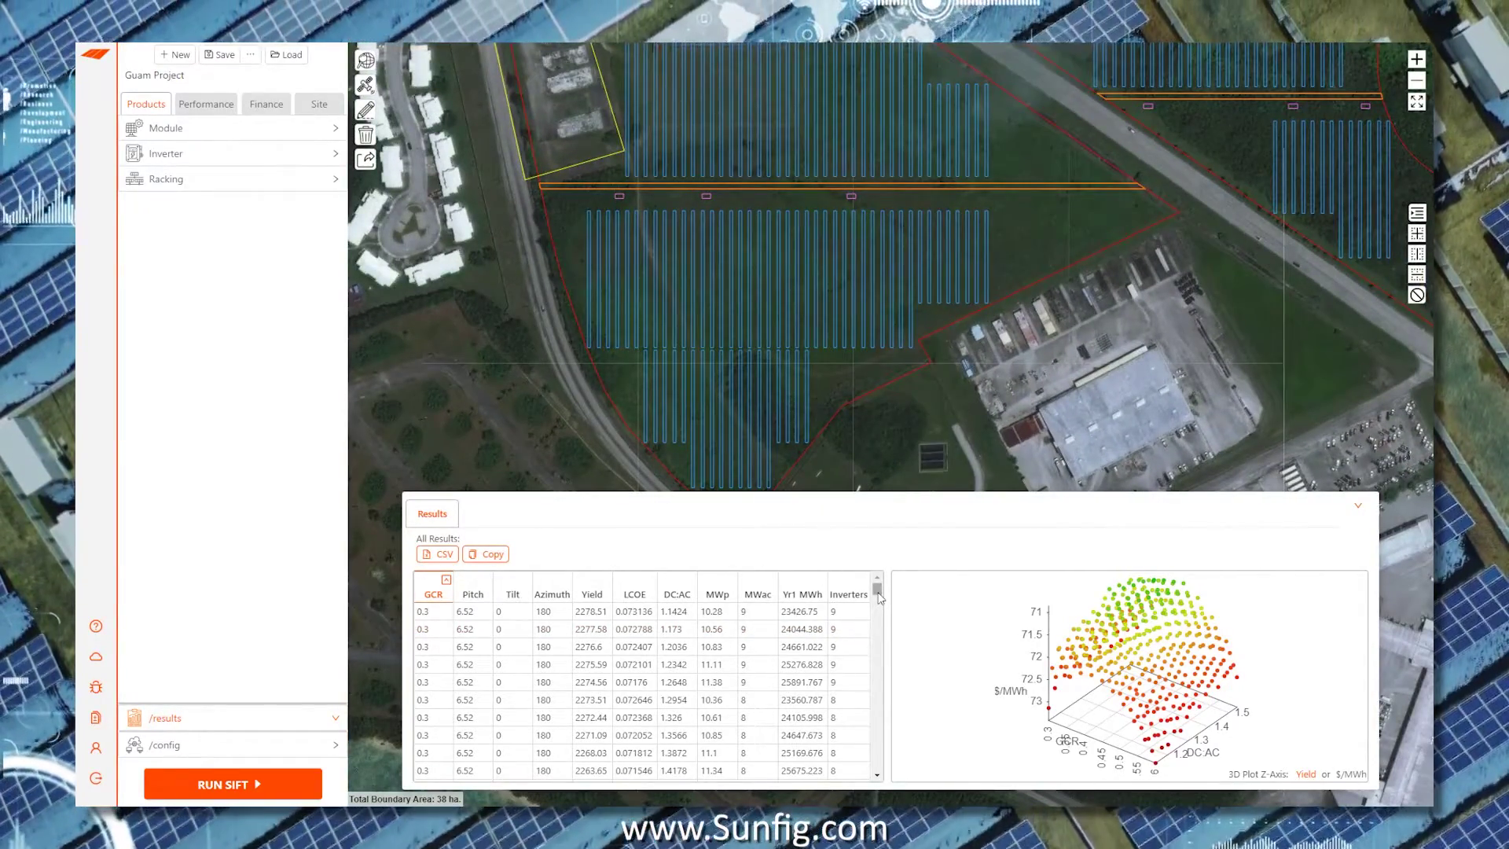
drag(1179, 634, 1320, 606)
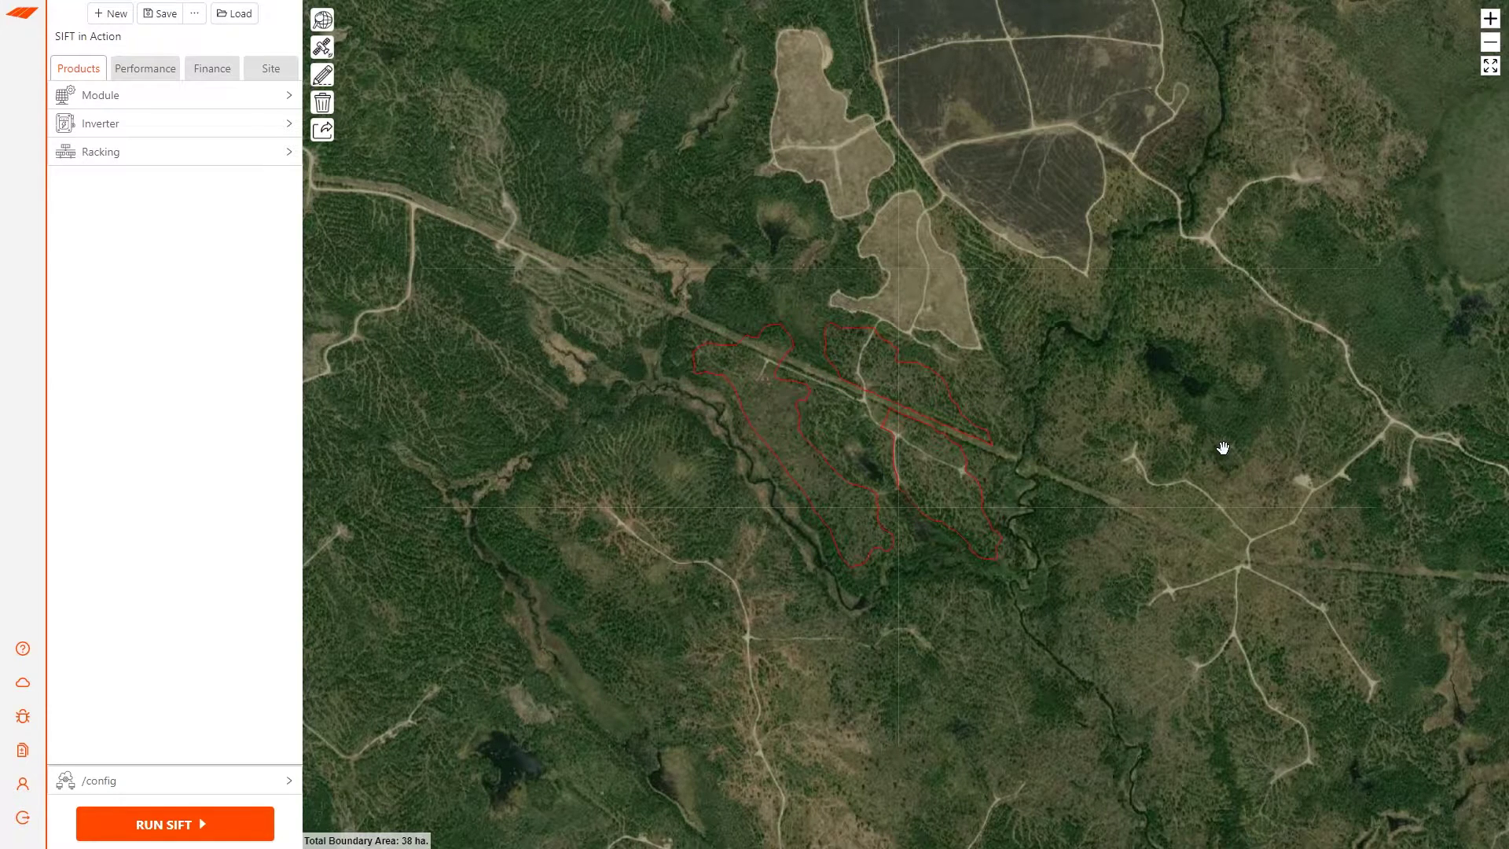
Run SIFT with the configured GCR and strings-per-inverter ranges and sort the results by highest IRR
click(225, 779)
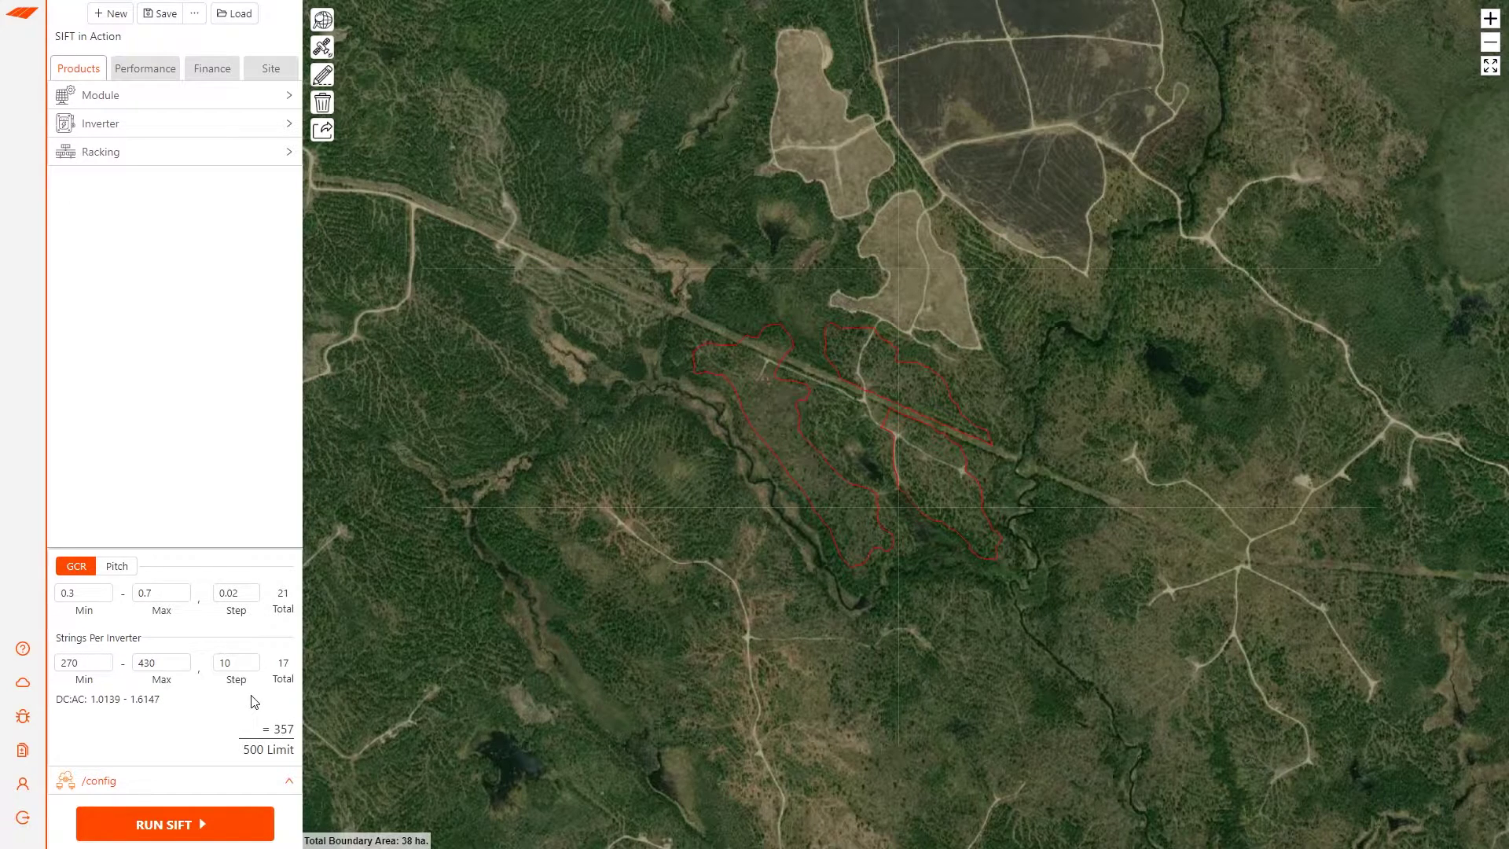
click(206, 819)
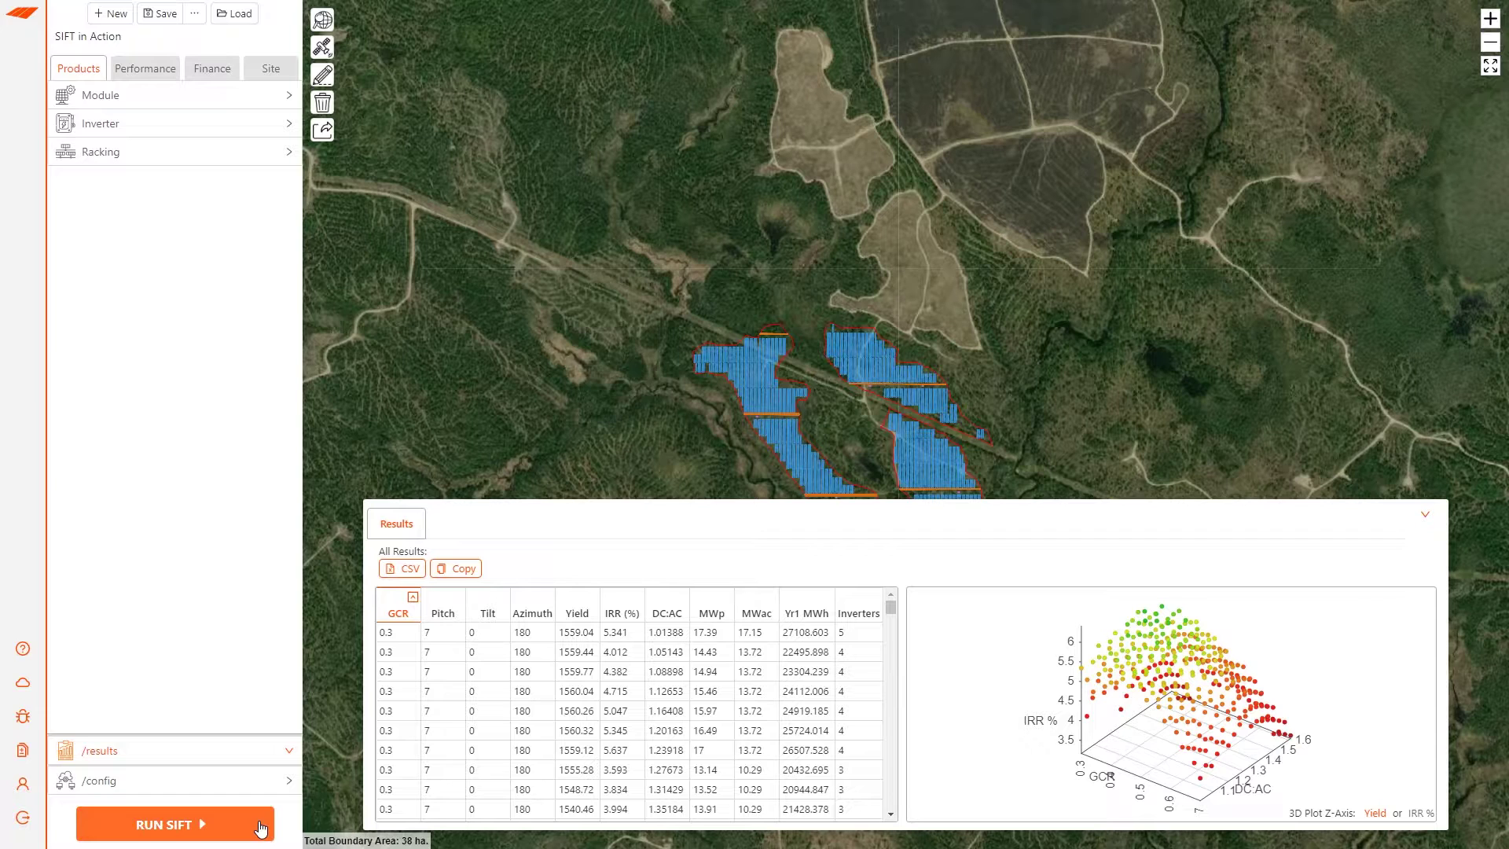
drag(684, 447, 704, 358)
click(625, 613)
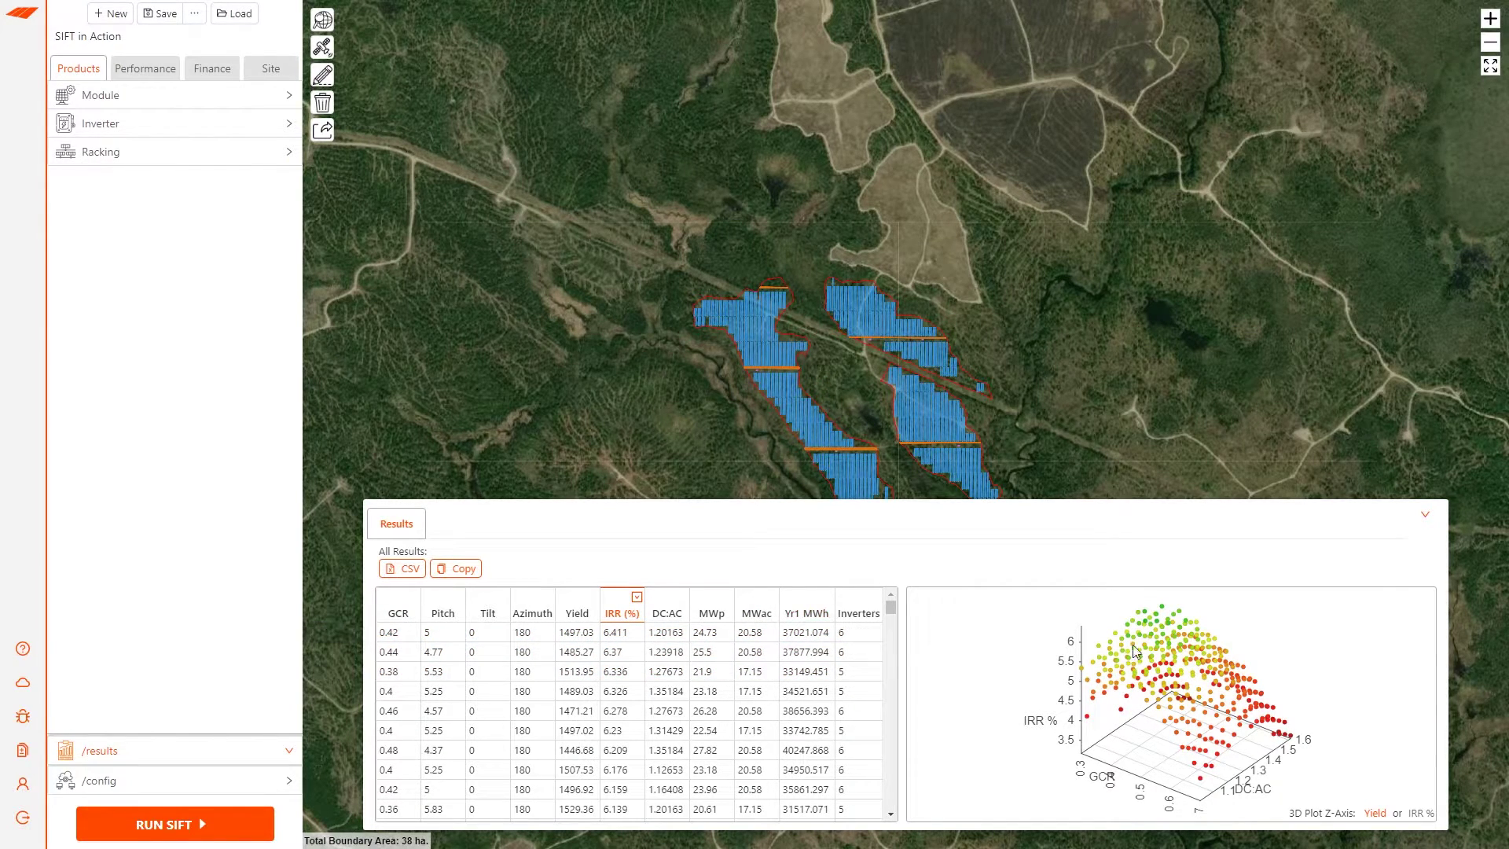
Examine the IRR results plot from above and in 3D, checking individual design points by GCR and DC:AC ratio
drag(1119, 642, 1209, 781)
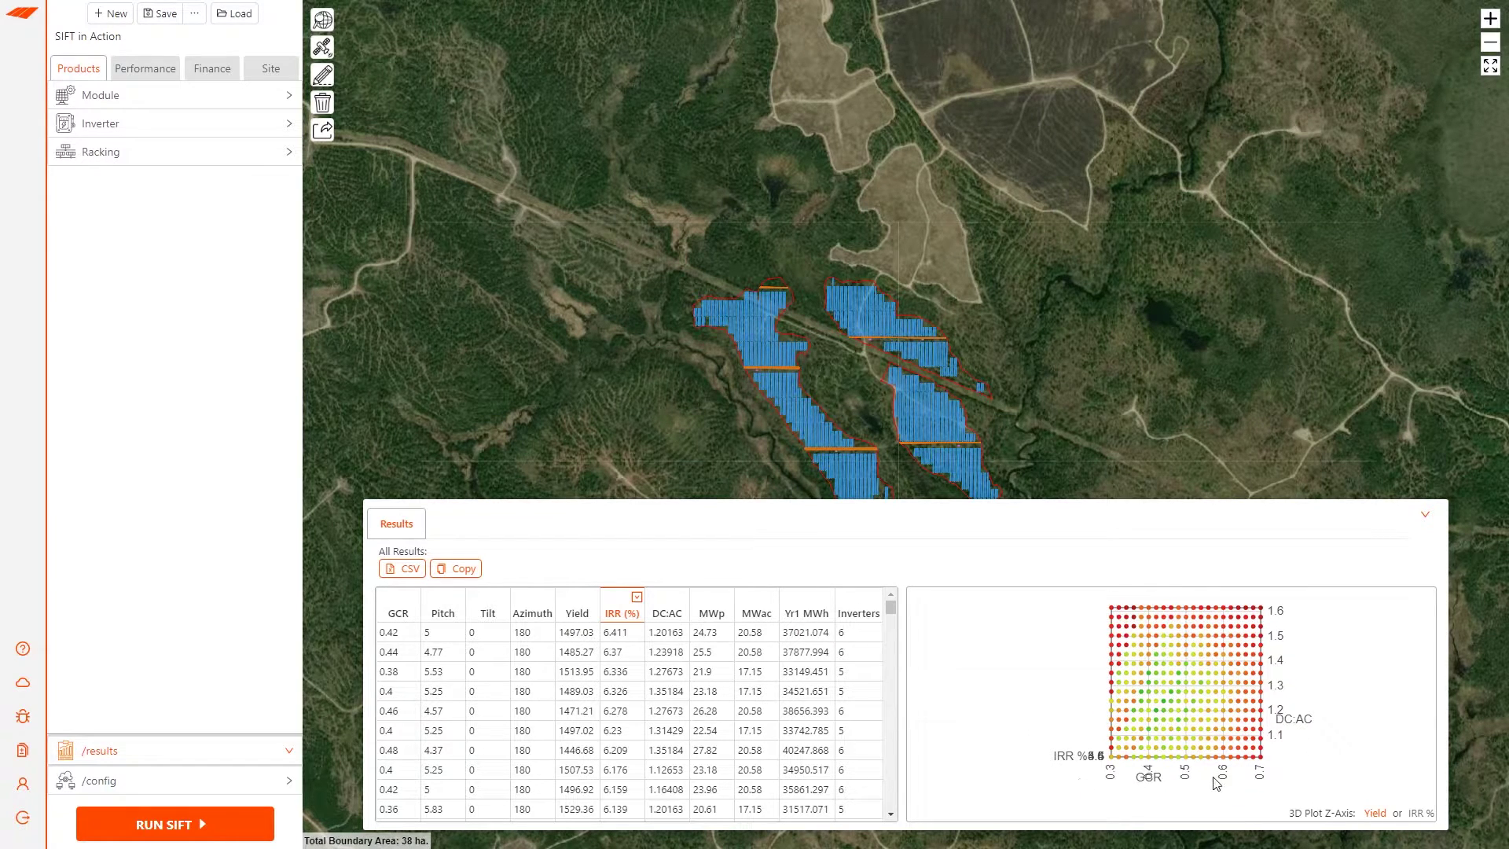
mouse_move(1262, 760)
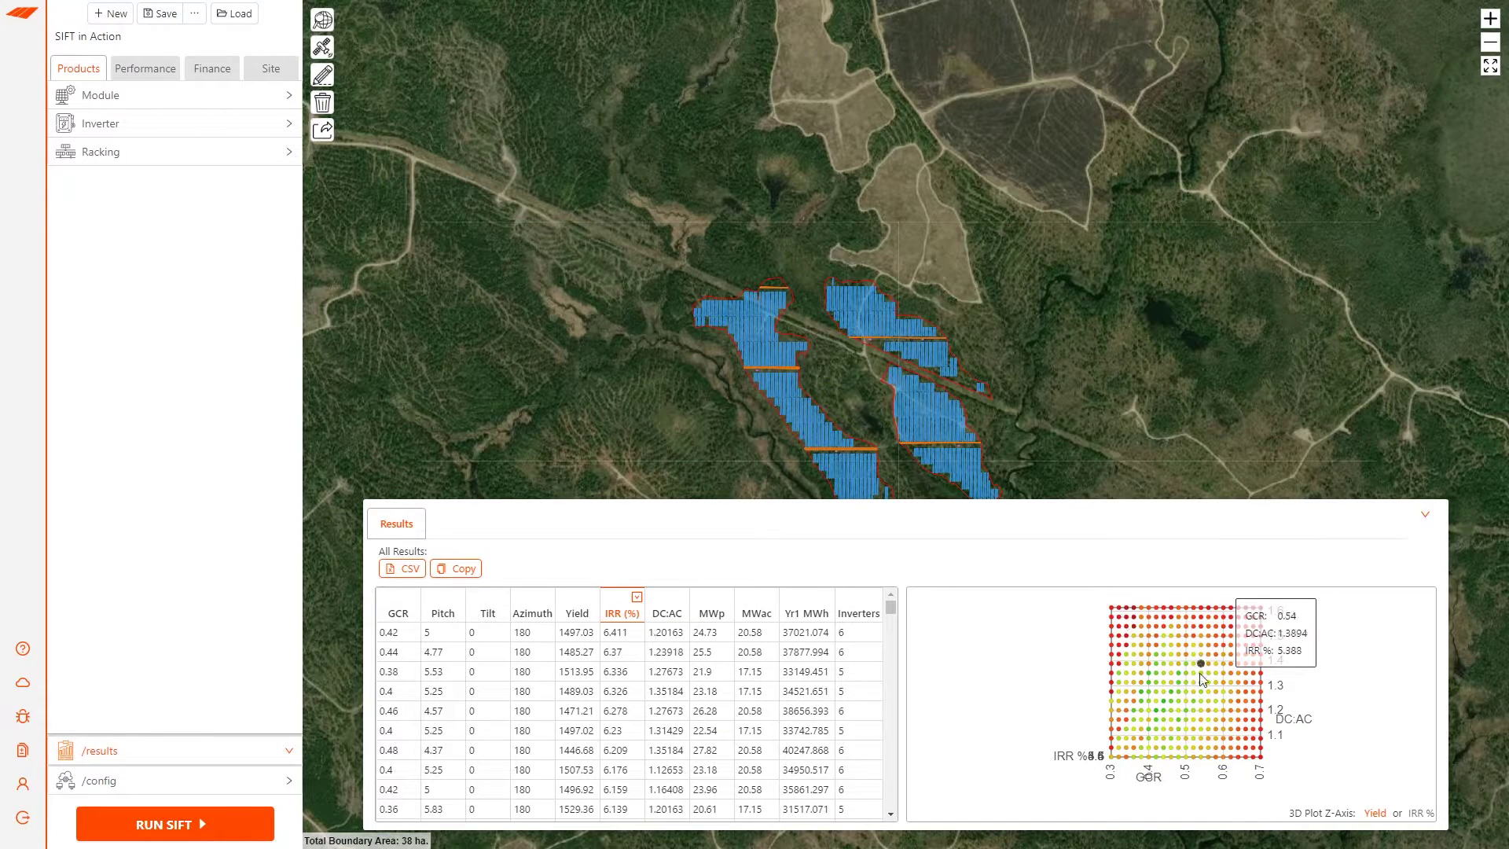
drag(1209, 705, 1112, 607)
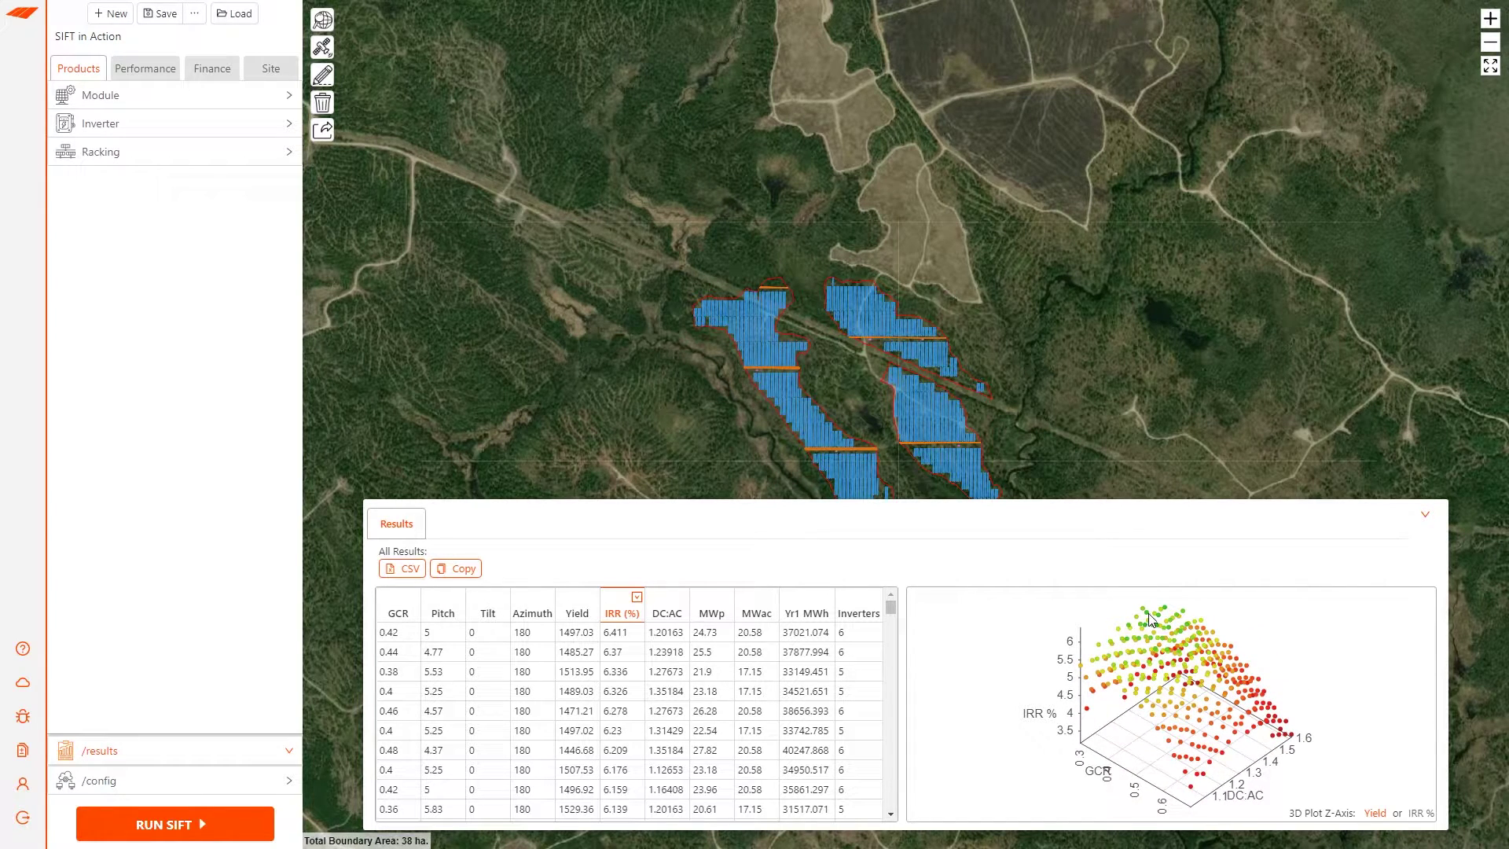
mouse_move(1147, 617)
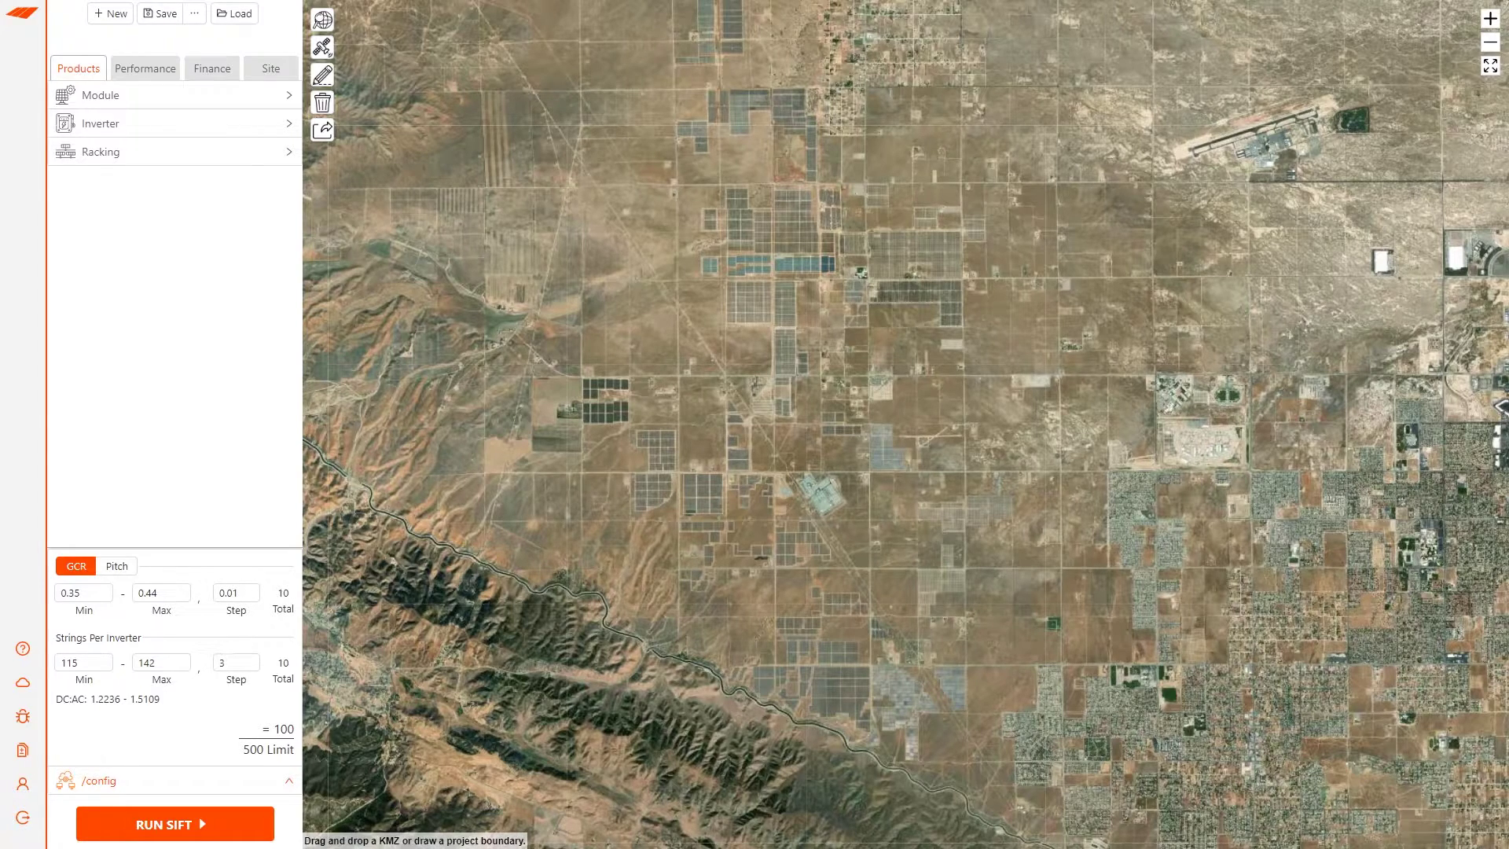
Load the site KMZ file onto the map and set the northernmost land parcel as a boundary polygon
drag(1055, 424, 841, 348)
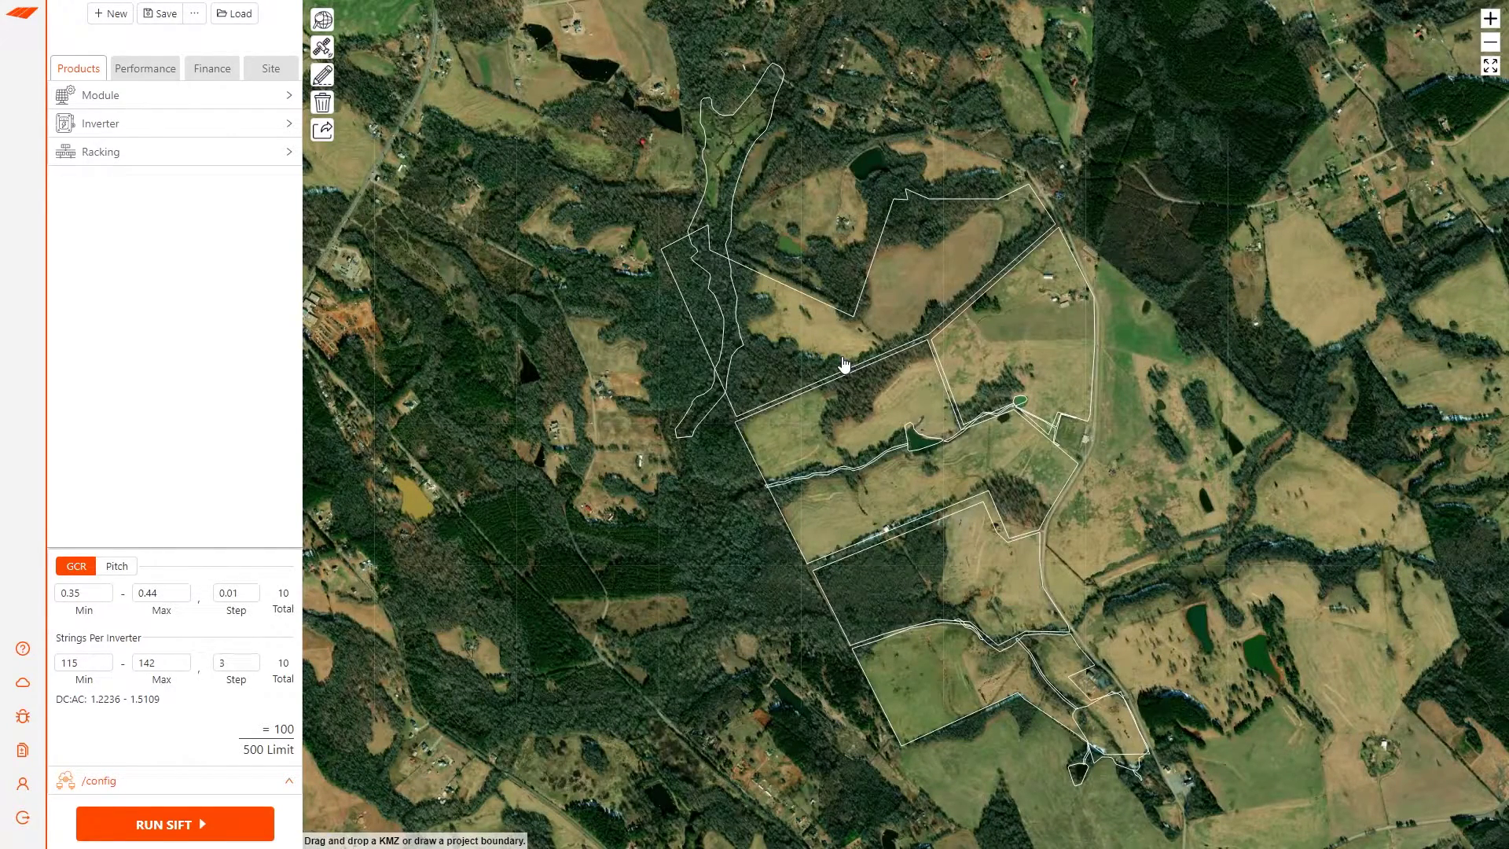
click(908, 309)
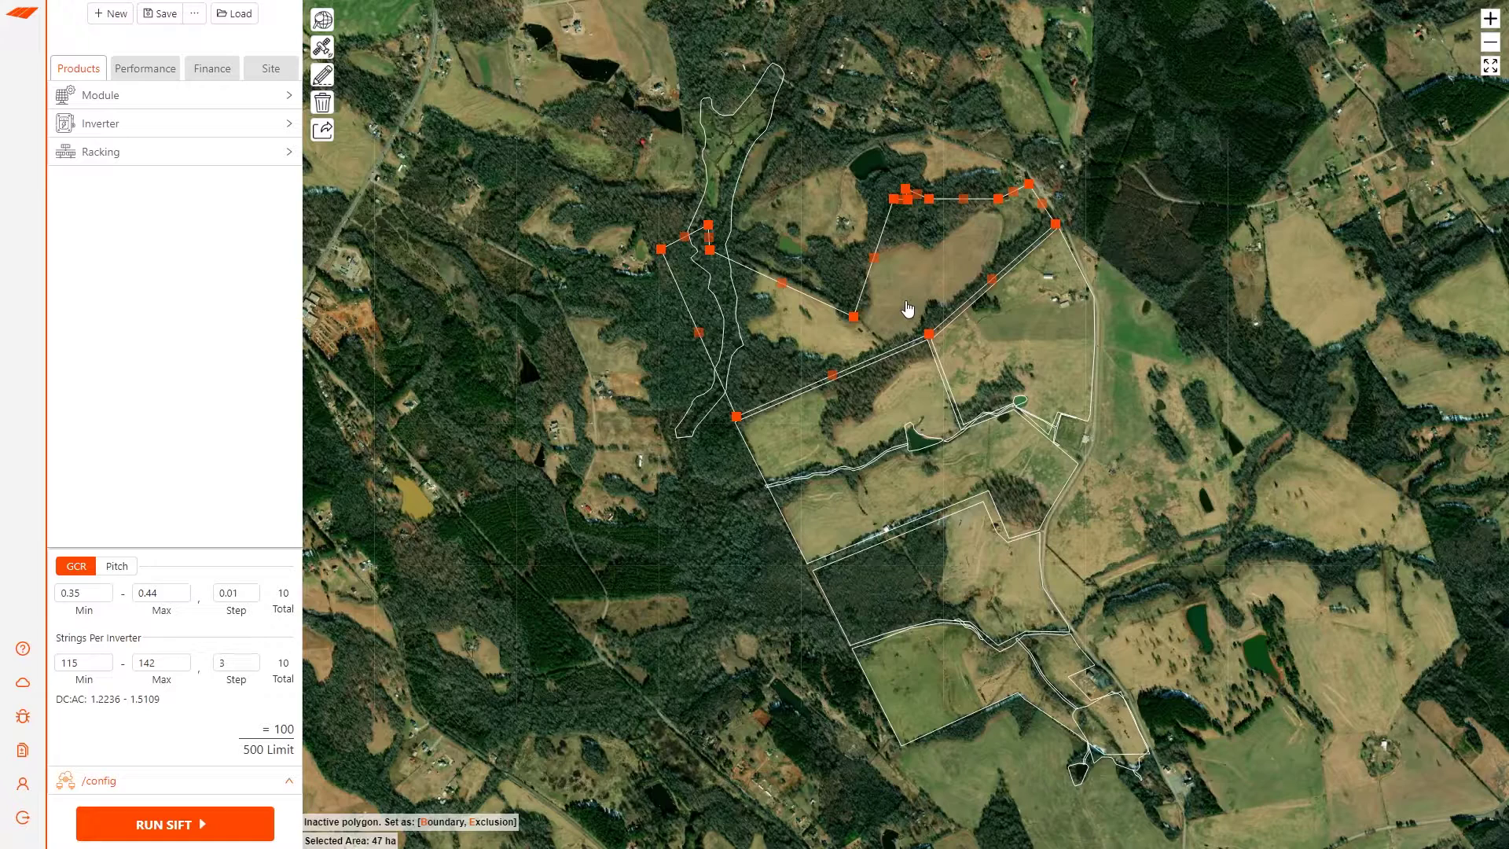
key(b)
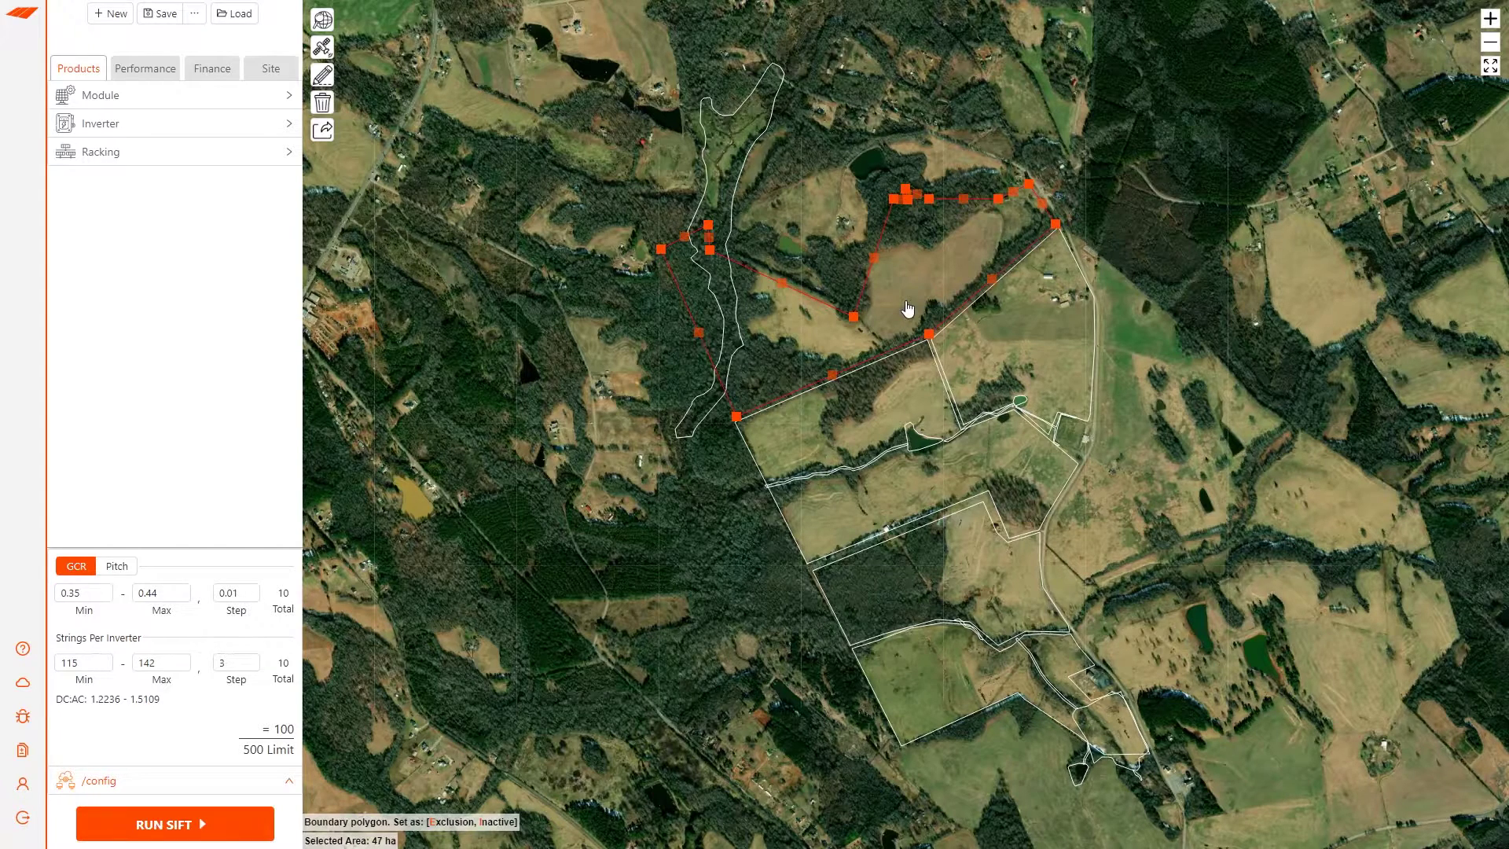
Set the long, narrow polygon crossing the northern parcel's western end as an exclusion
click(735, 195)
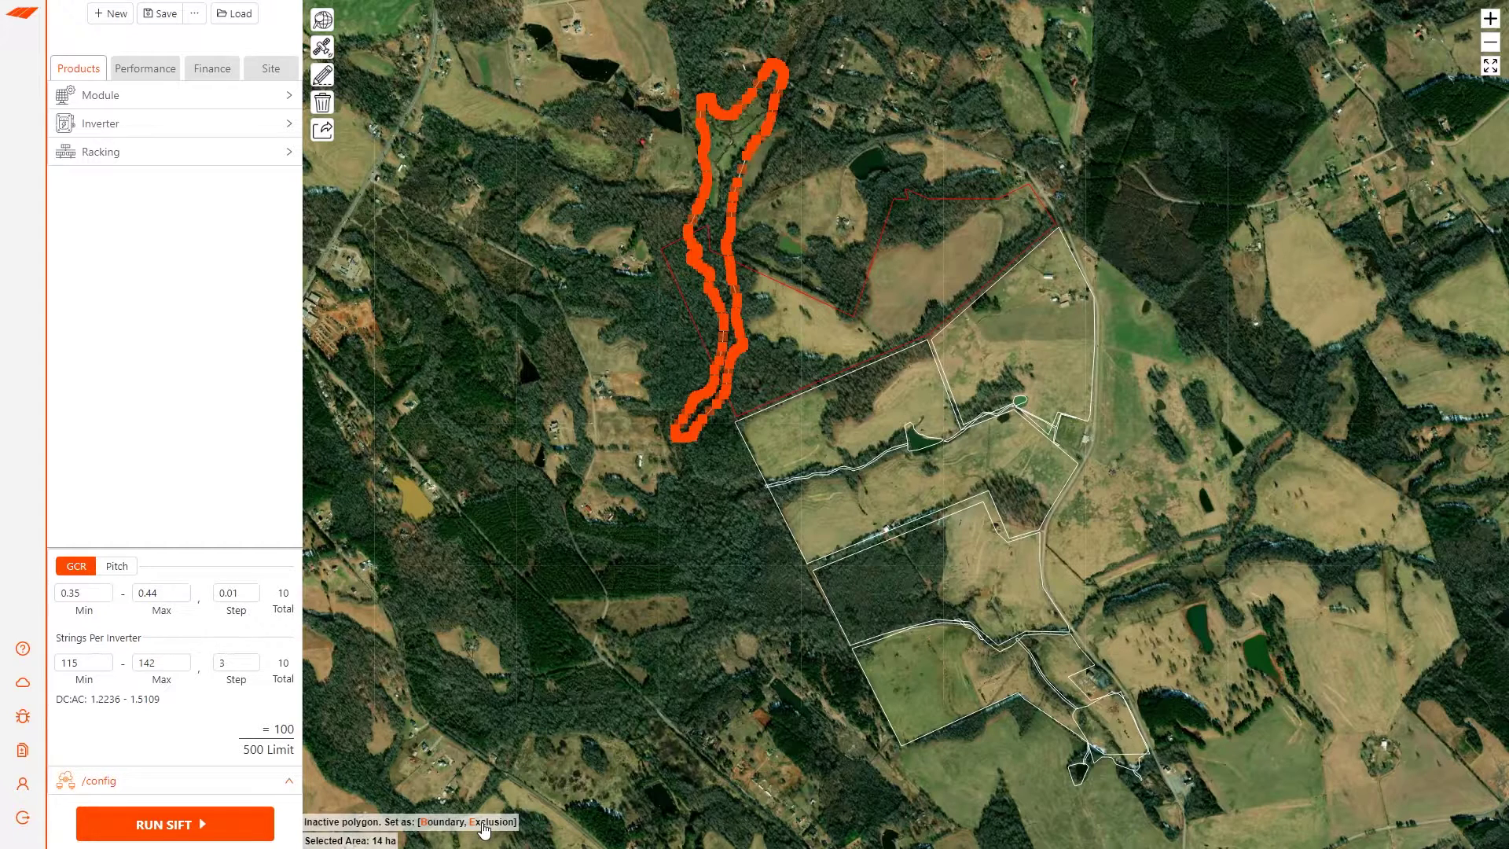
key(e)
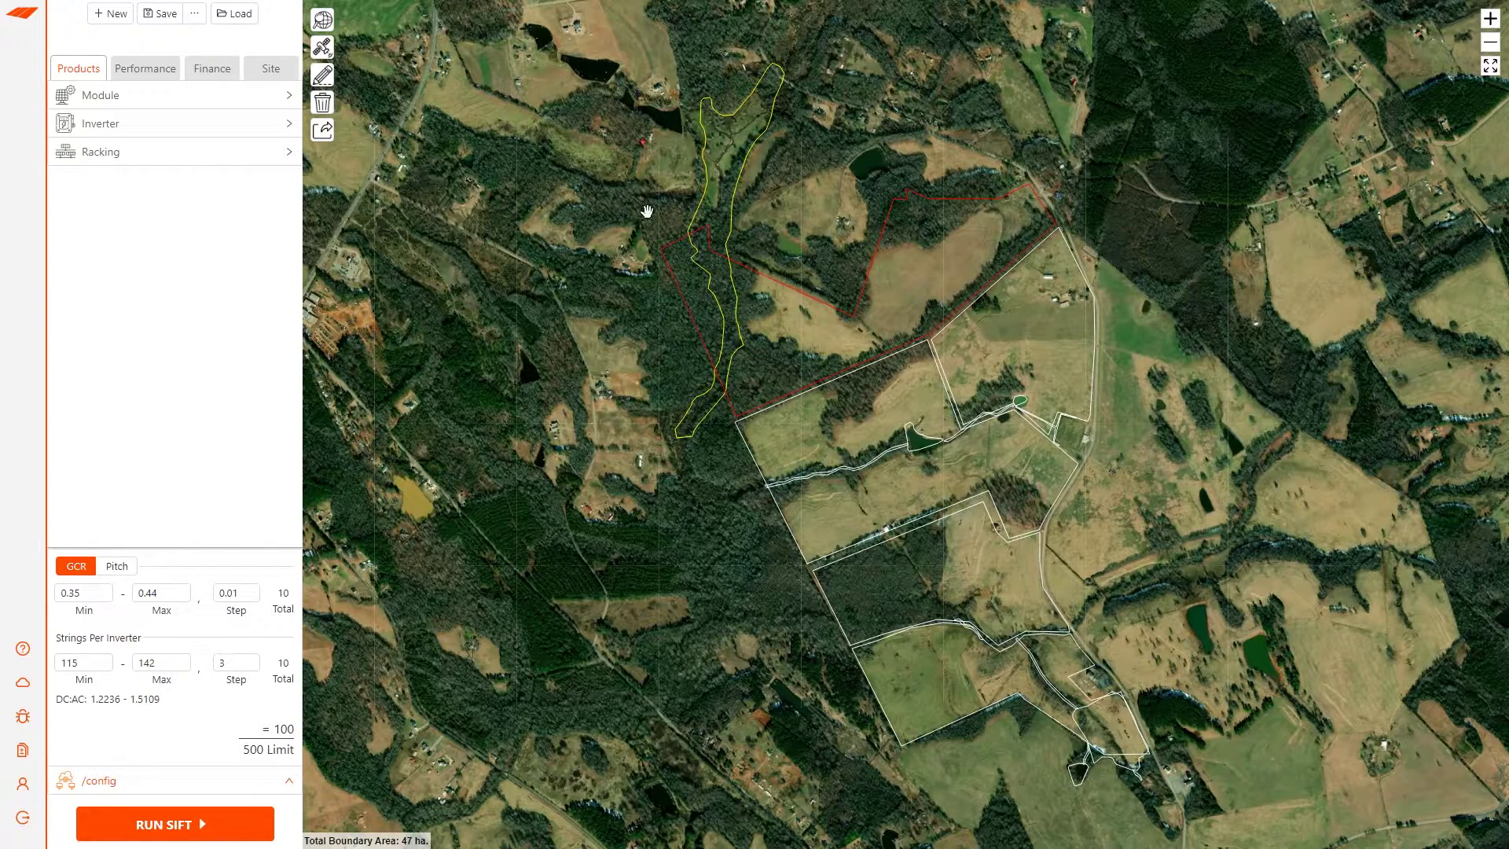
Draw a five-point polygon of about 6 ha around the clearing just north of the boundary, and delete it
click(320, 83)
click(772, 231)
click(855, 239)
click(873, 187)
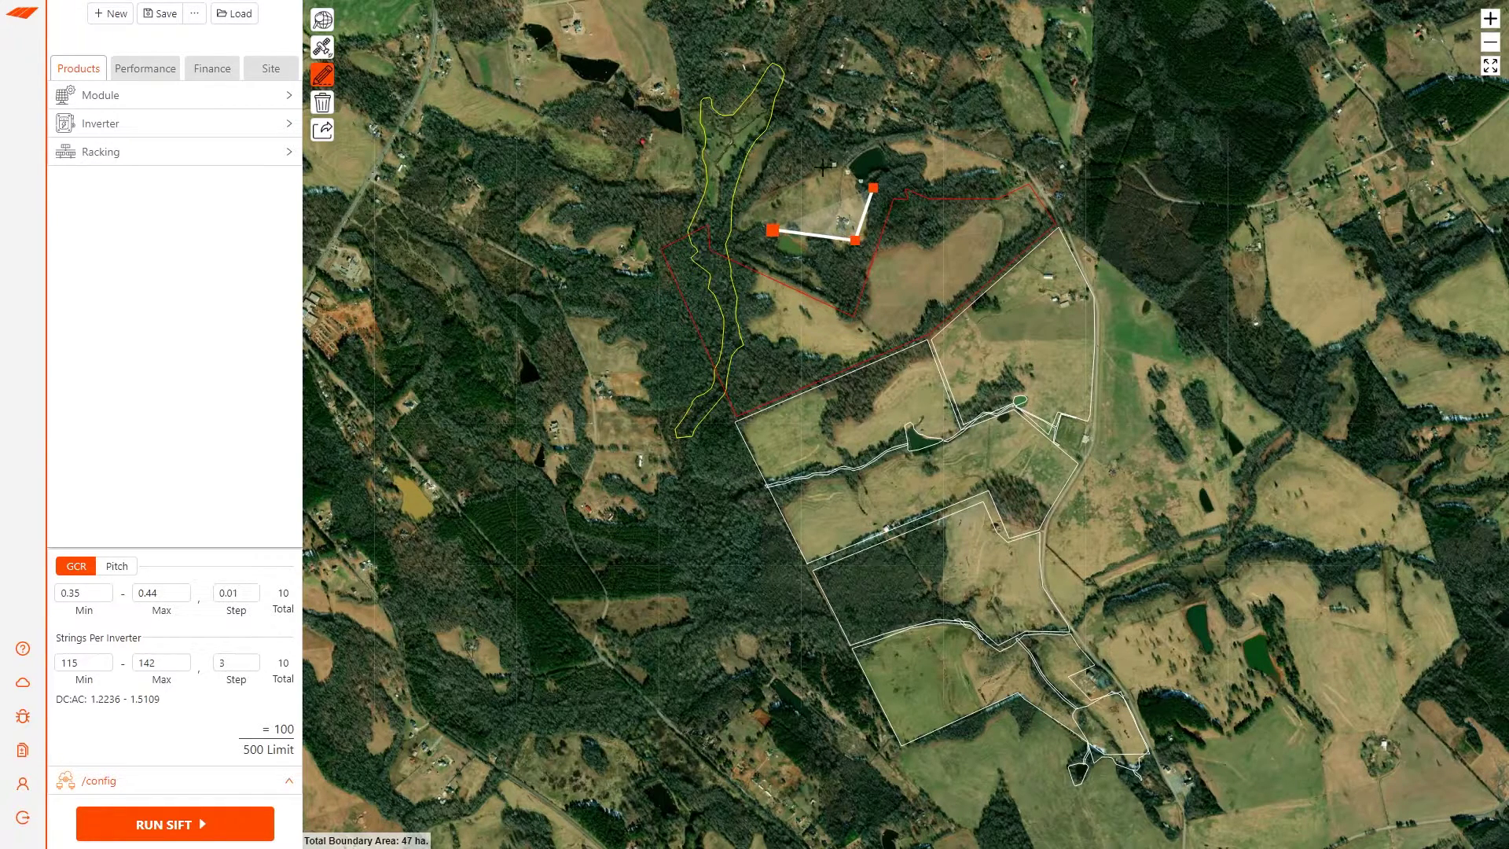
click(821, 181)
click(778, 187)
click(771, 231)
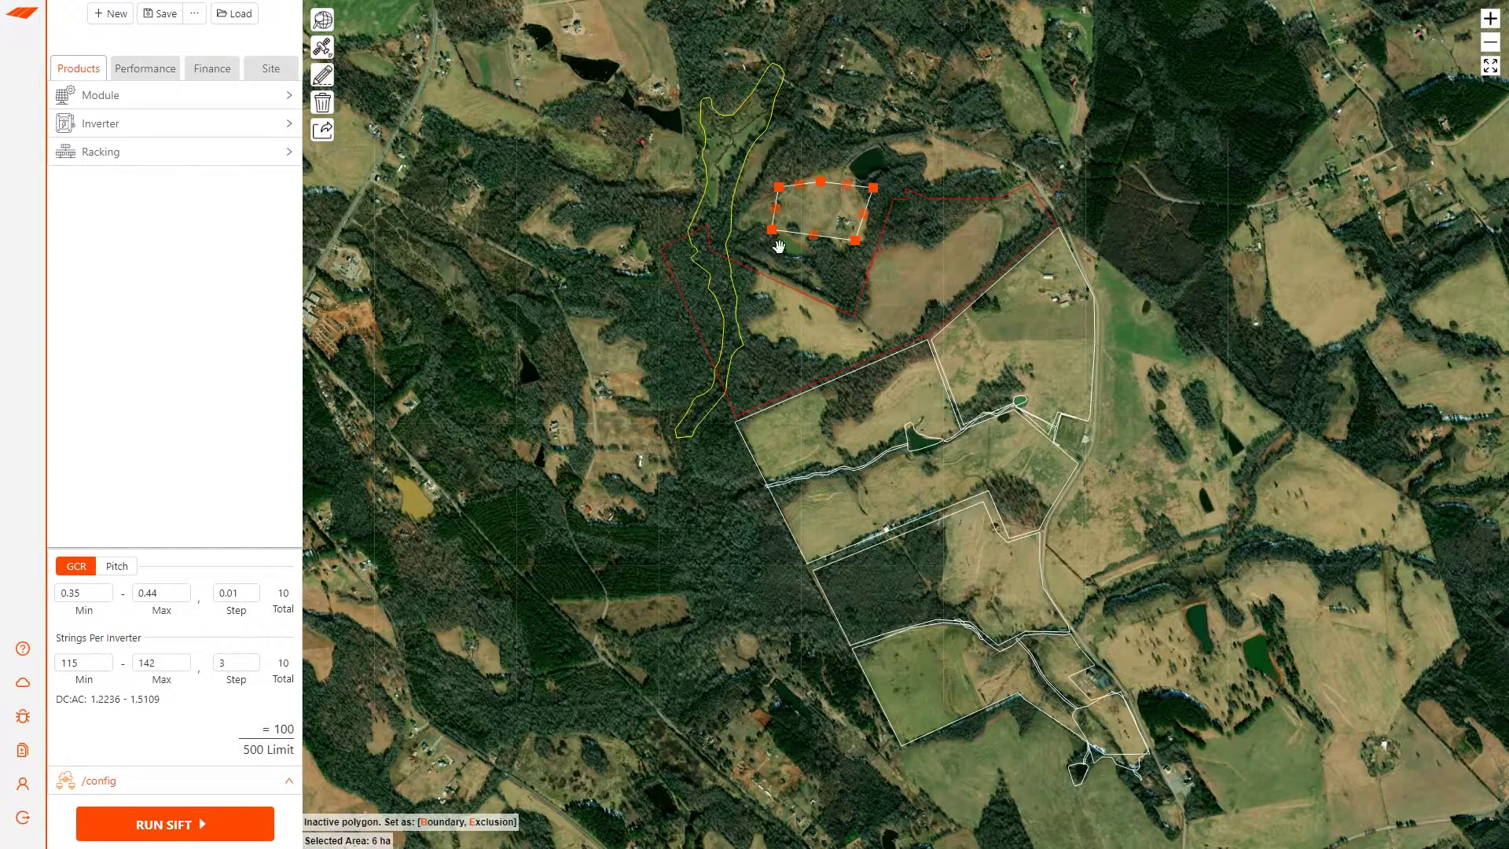
key(Delete)
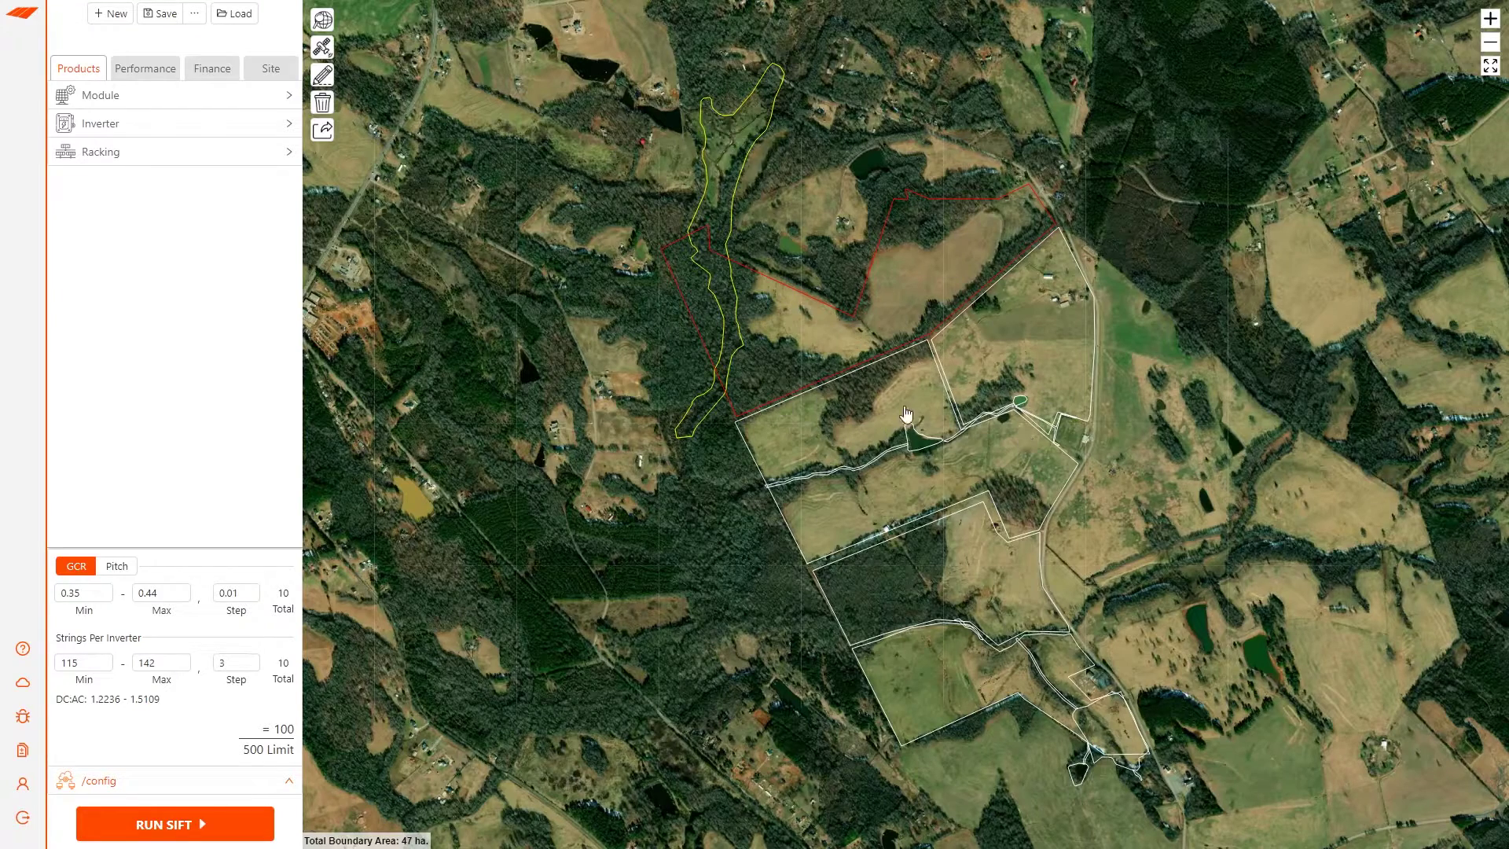
click(326, 25)
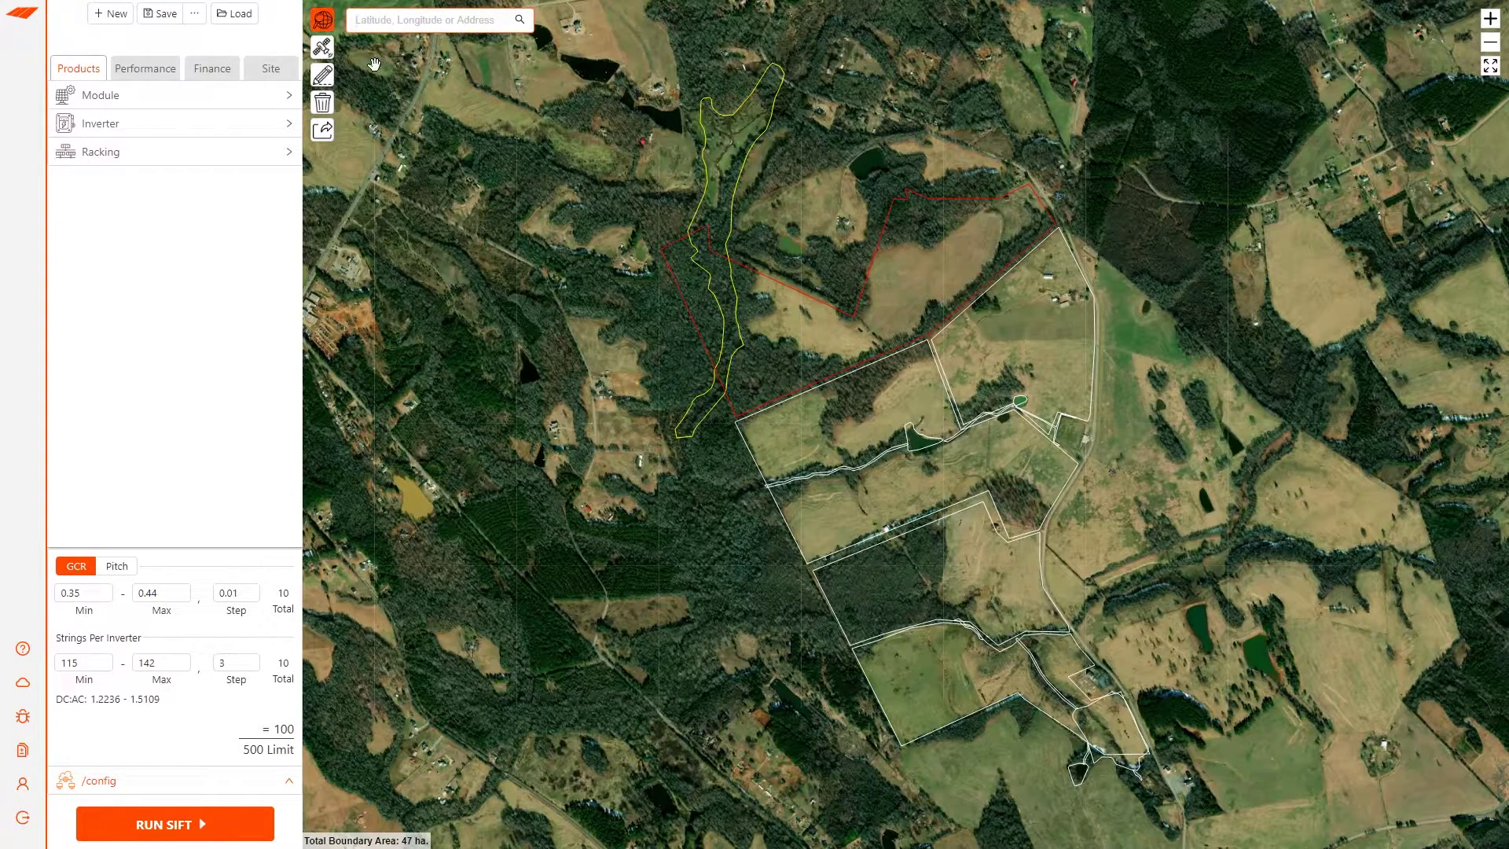
click(323, 20)
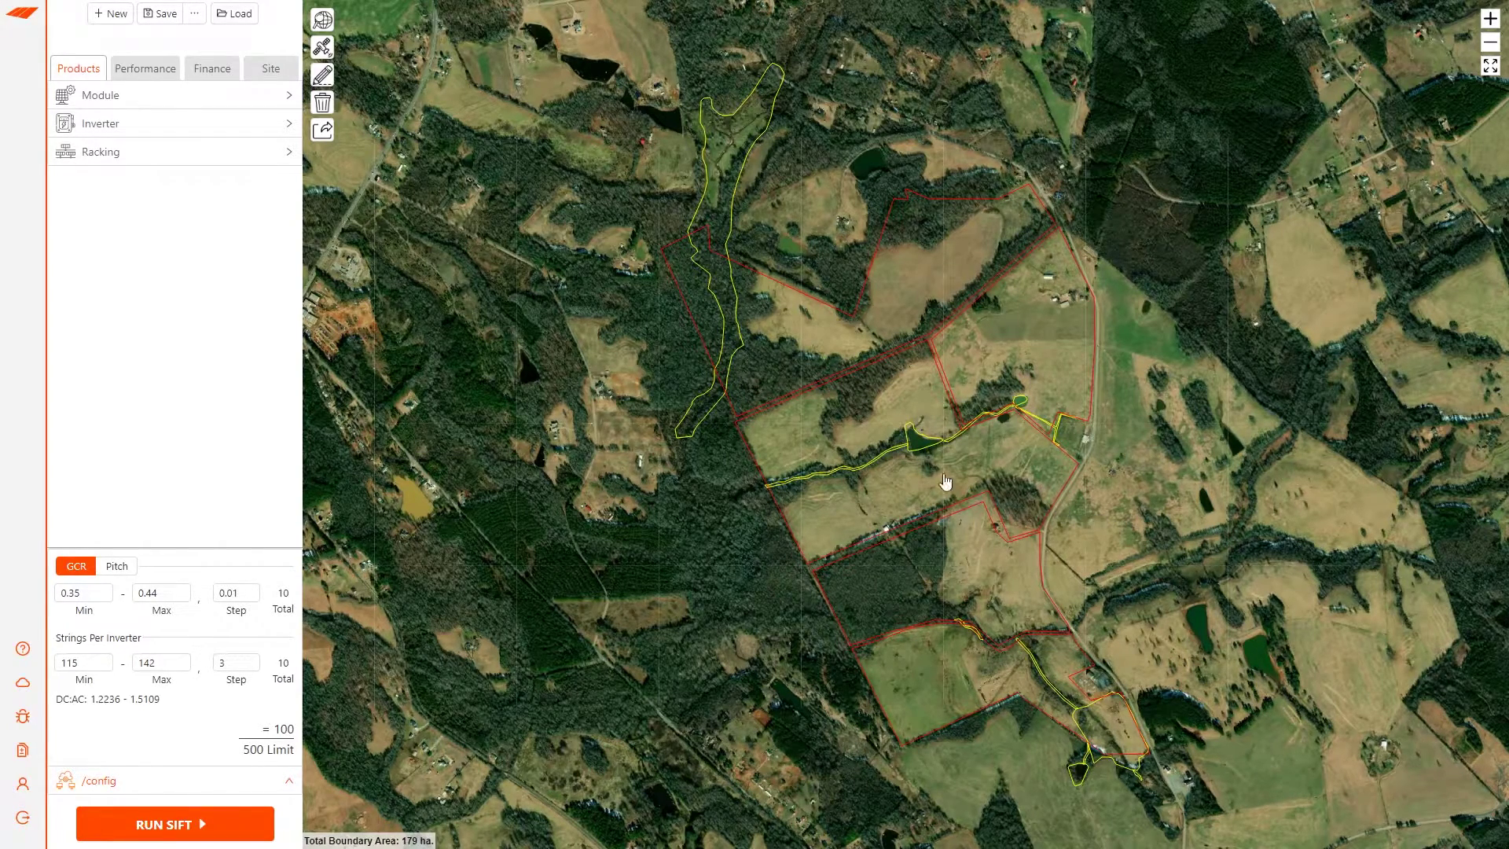
Inspect the central boundary parcel and identify the overlapping polygons at the pond, including the pond exclusion
click(916, 450)
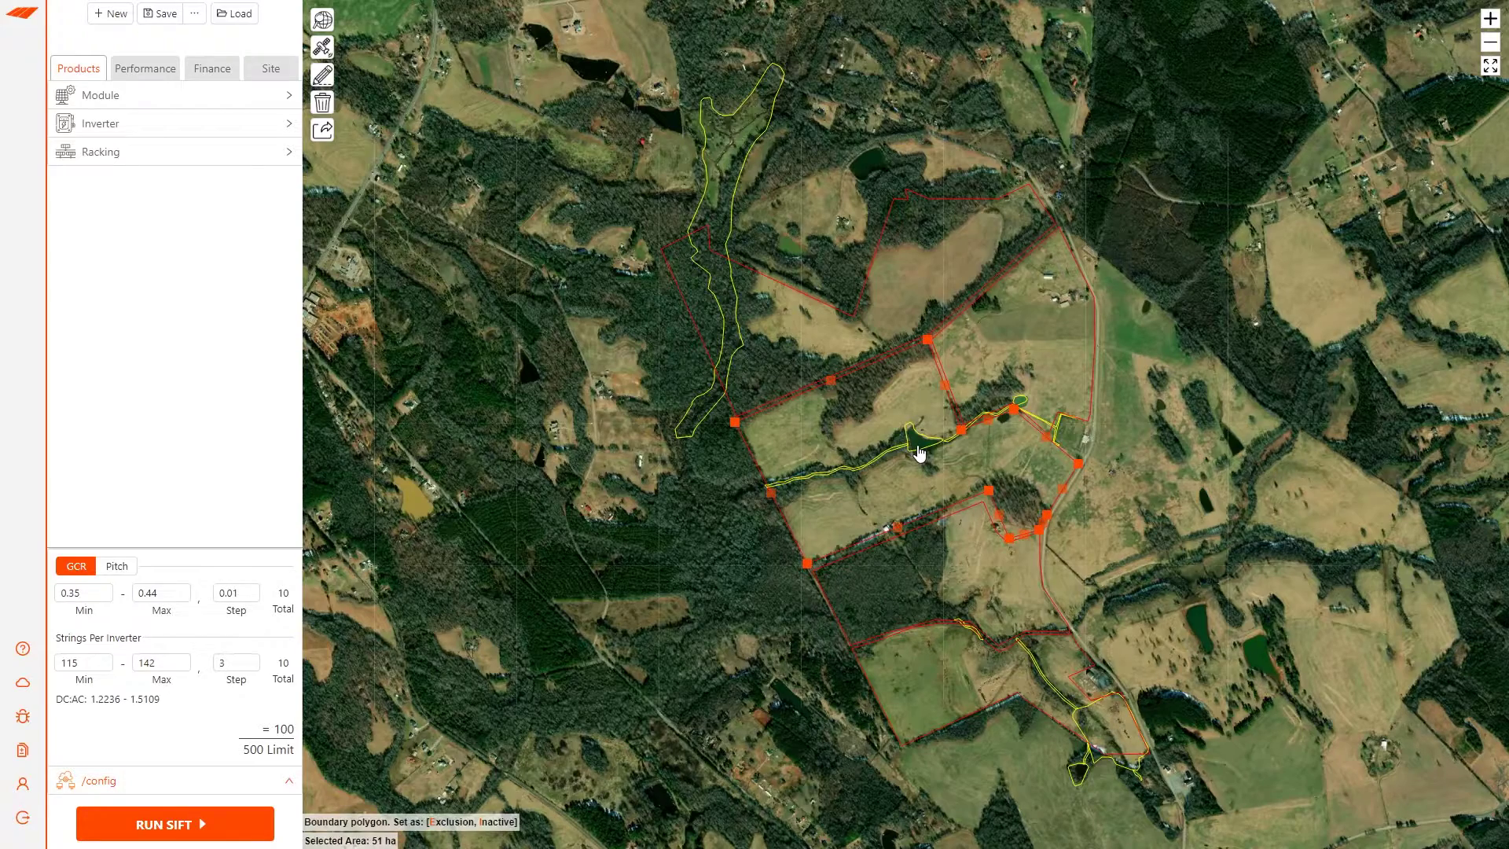
scroll(927, 454, up, 2)
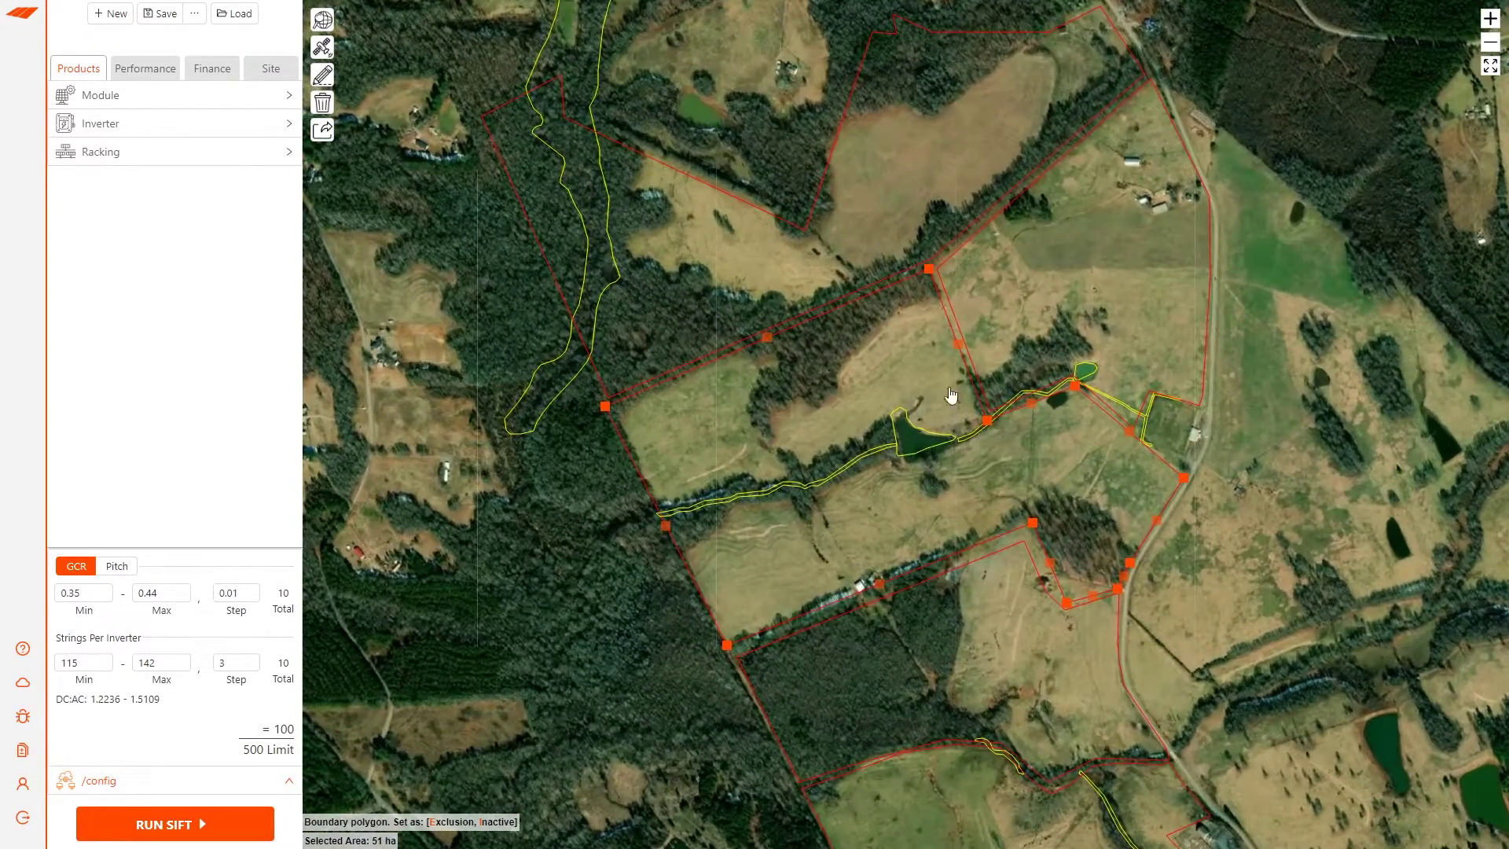
right_click(905, 448)
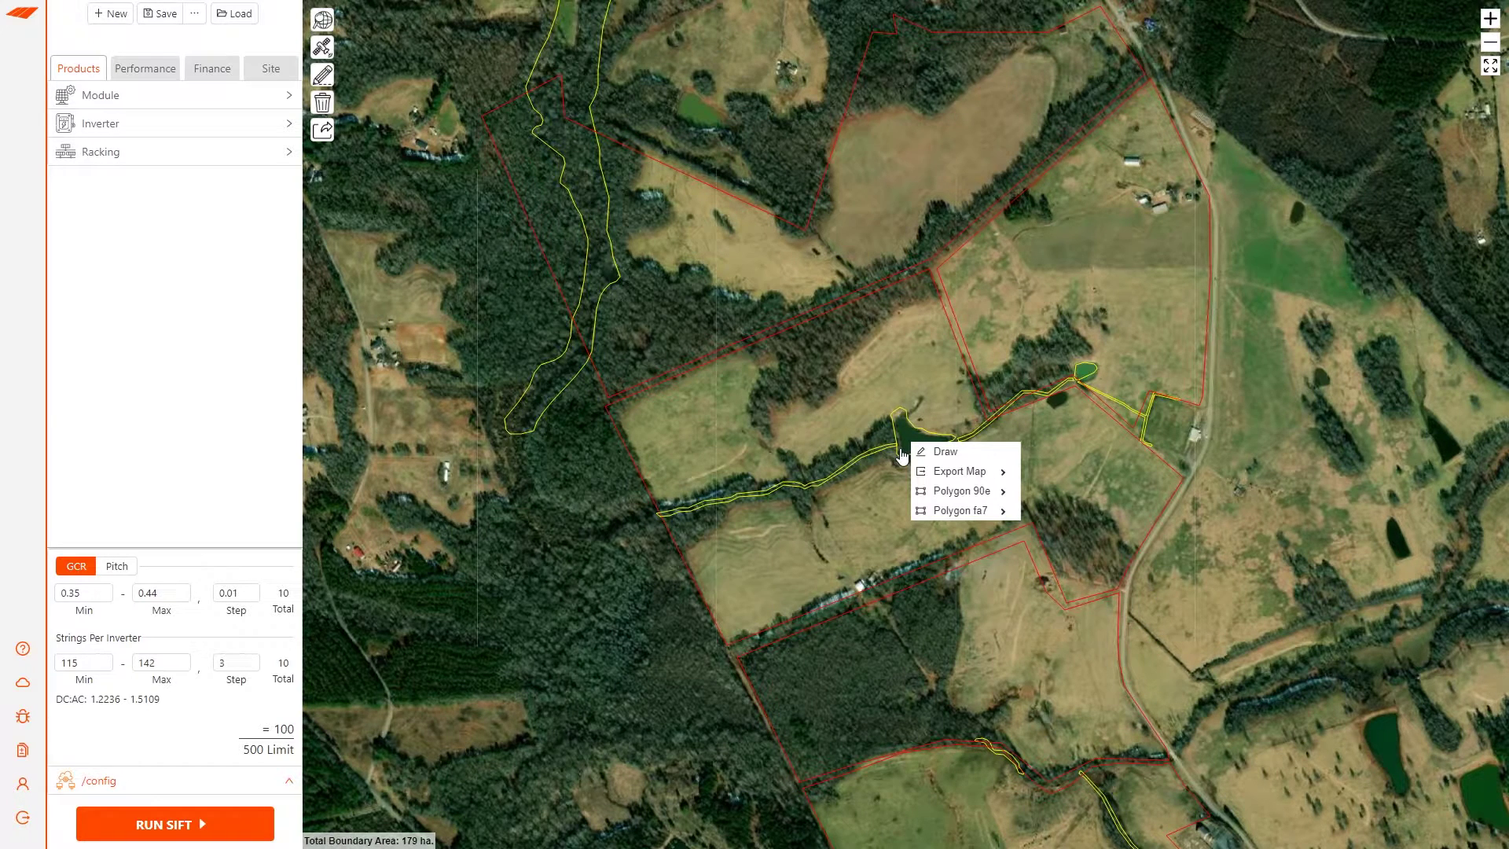
mouse_move(949, 495)
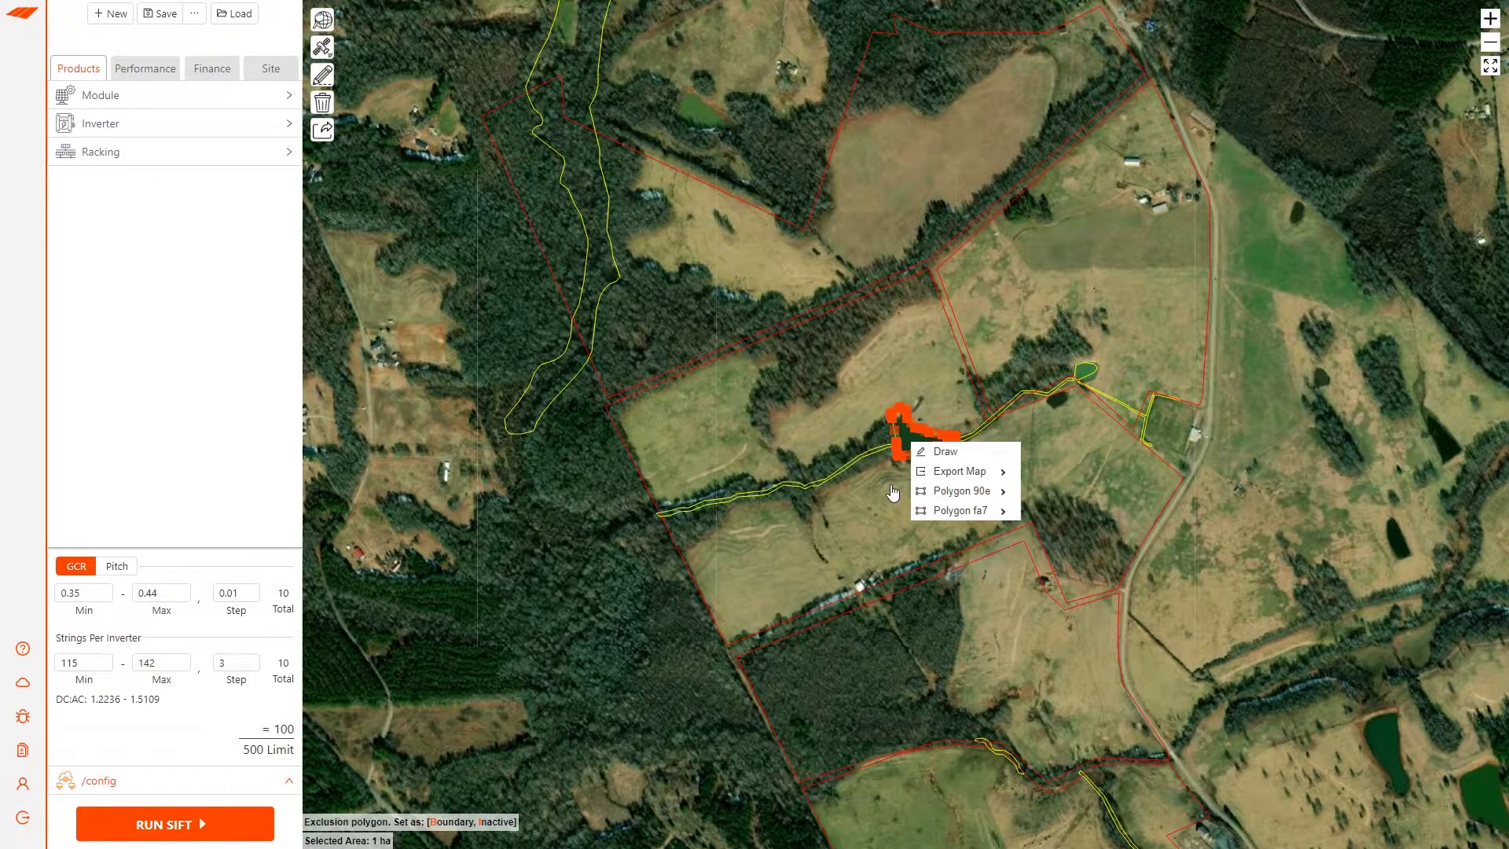
click(821, 435)
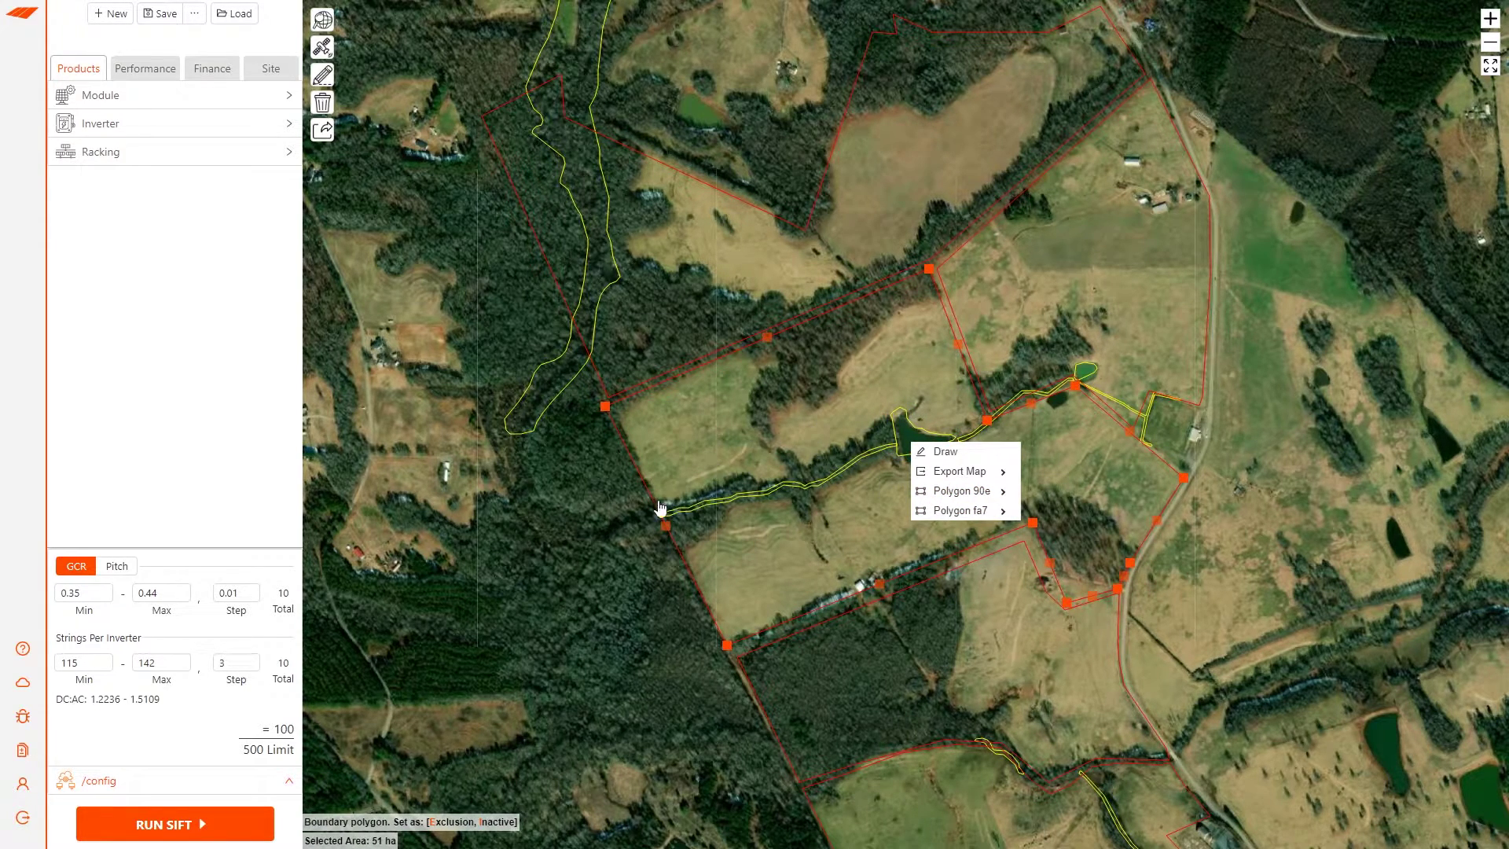
click(594, 459)
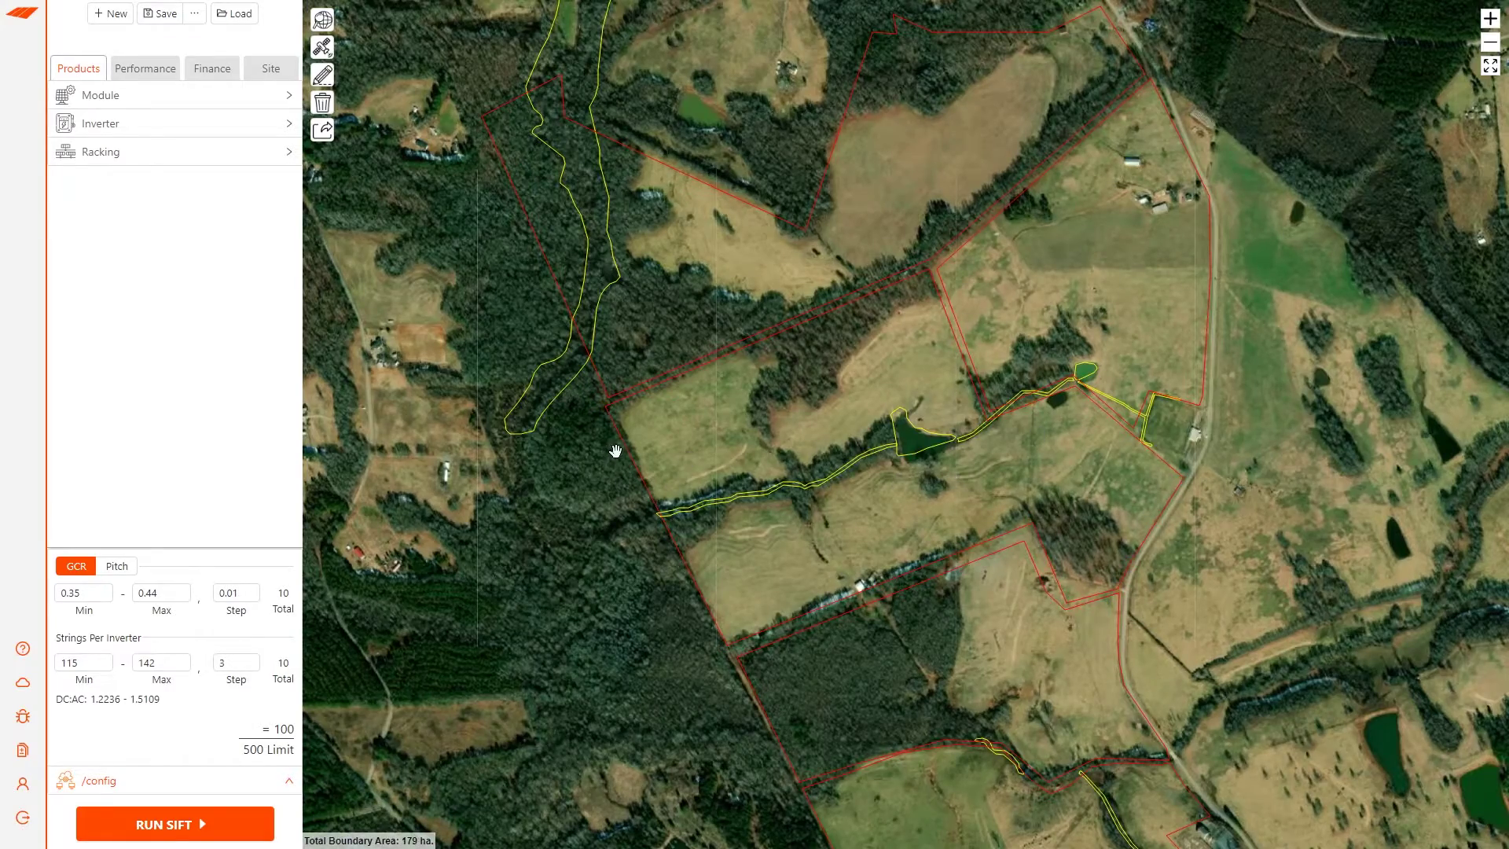
scroll(611, 449, down, 2)
drag(595, 472, 737, 520)
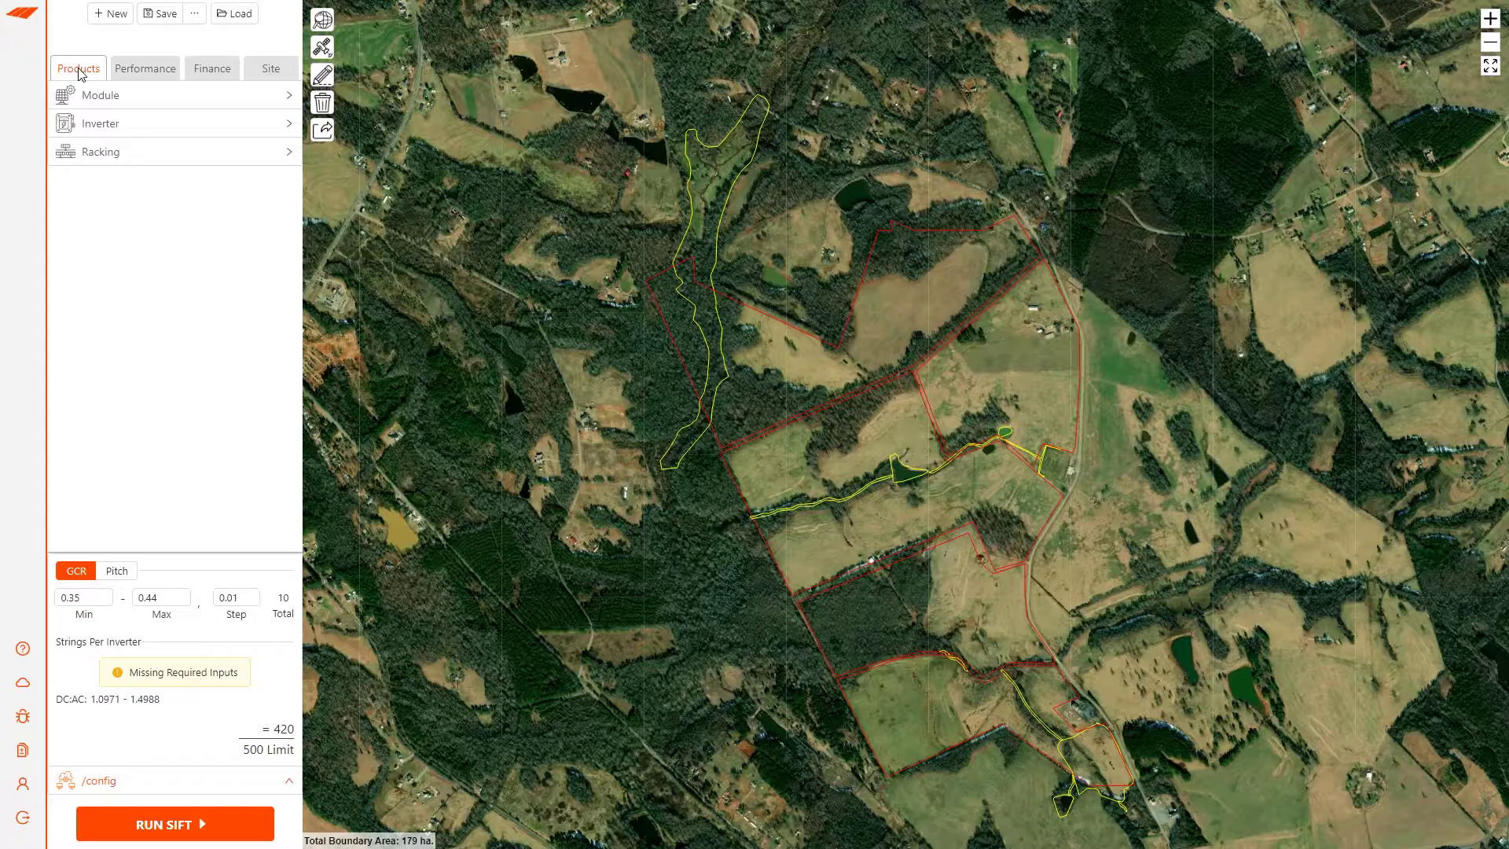
Load the Generic 390W Mono module from the module library
click(114, 103)
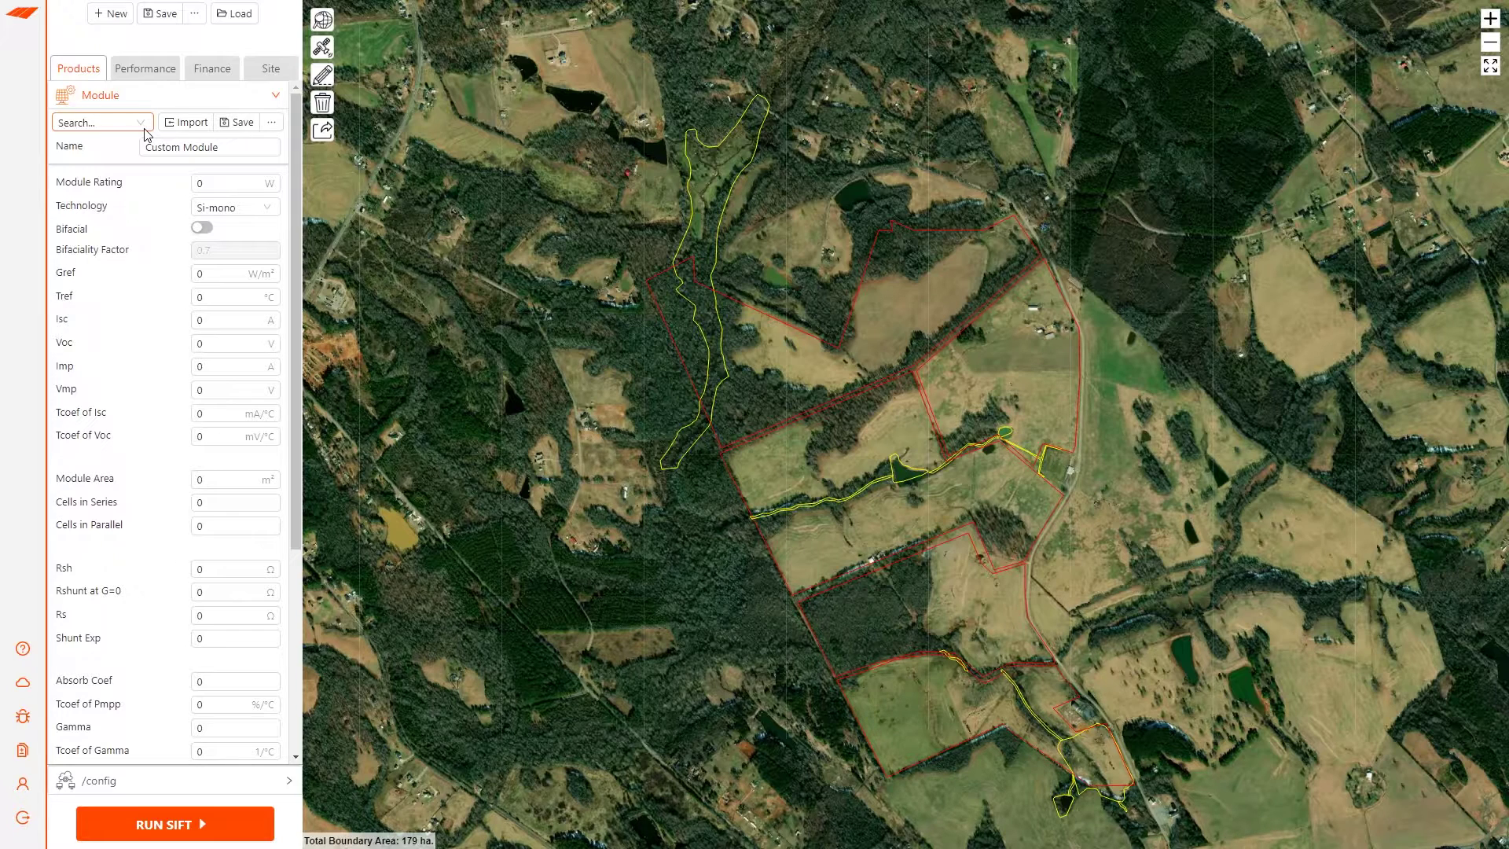
click(146, 126)
drag(278, 165, 273, 322)
click(155, 250)
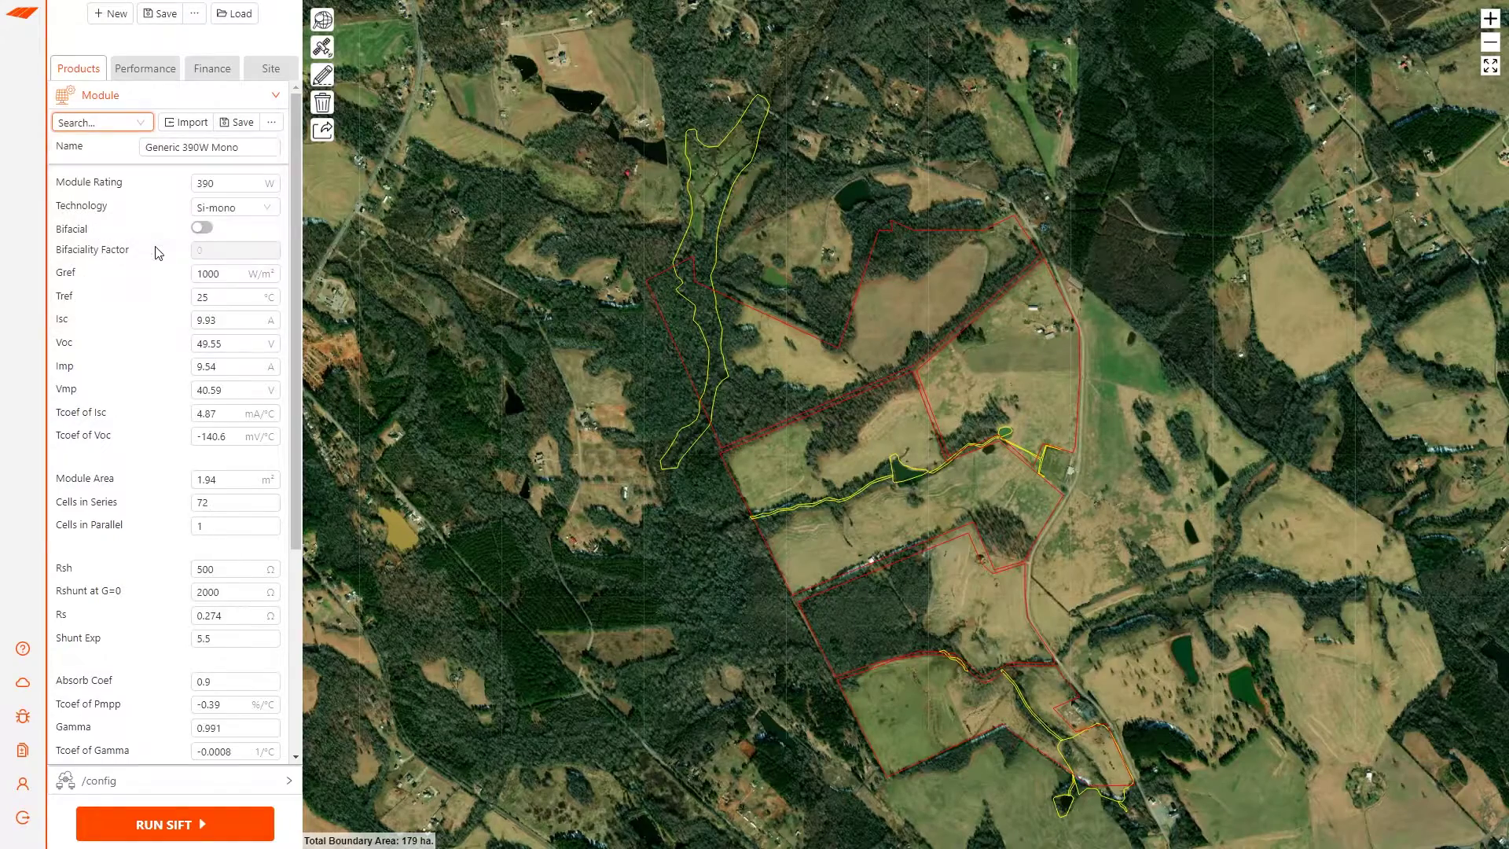
Import the module file Trina 400W Bifacial.PAN and review its imported parameters
click(186, 125)
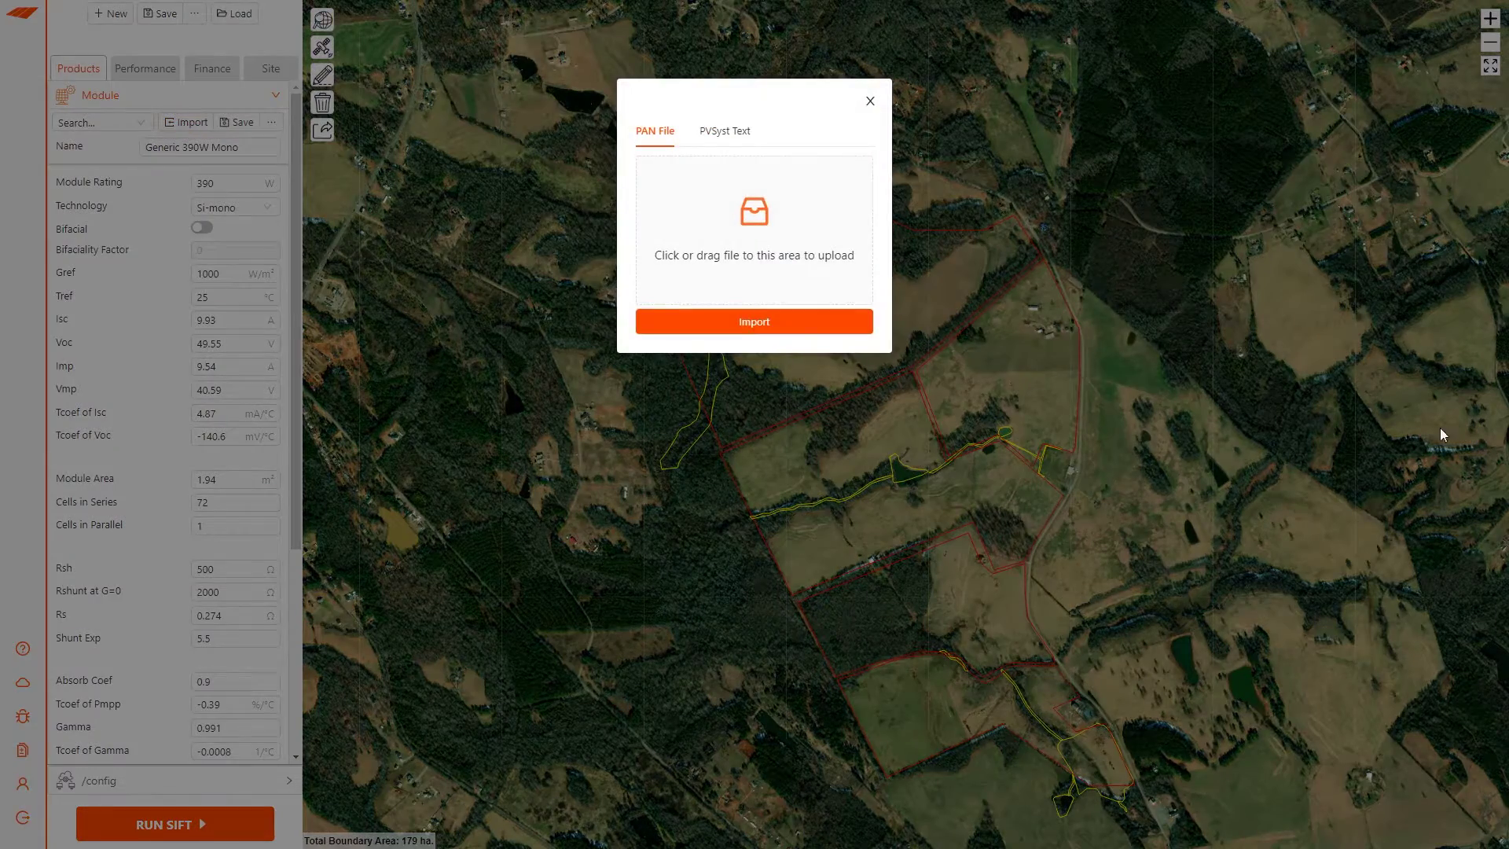
drag(1165, 542, 766, 259)
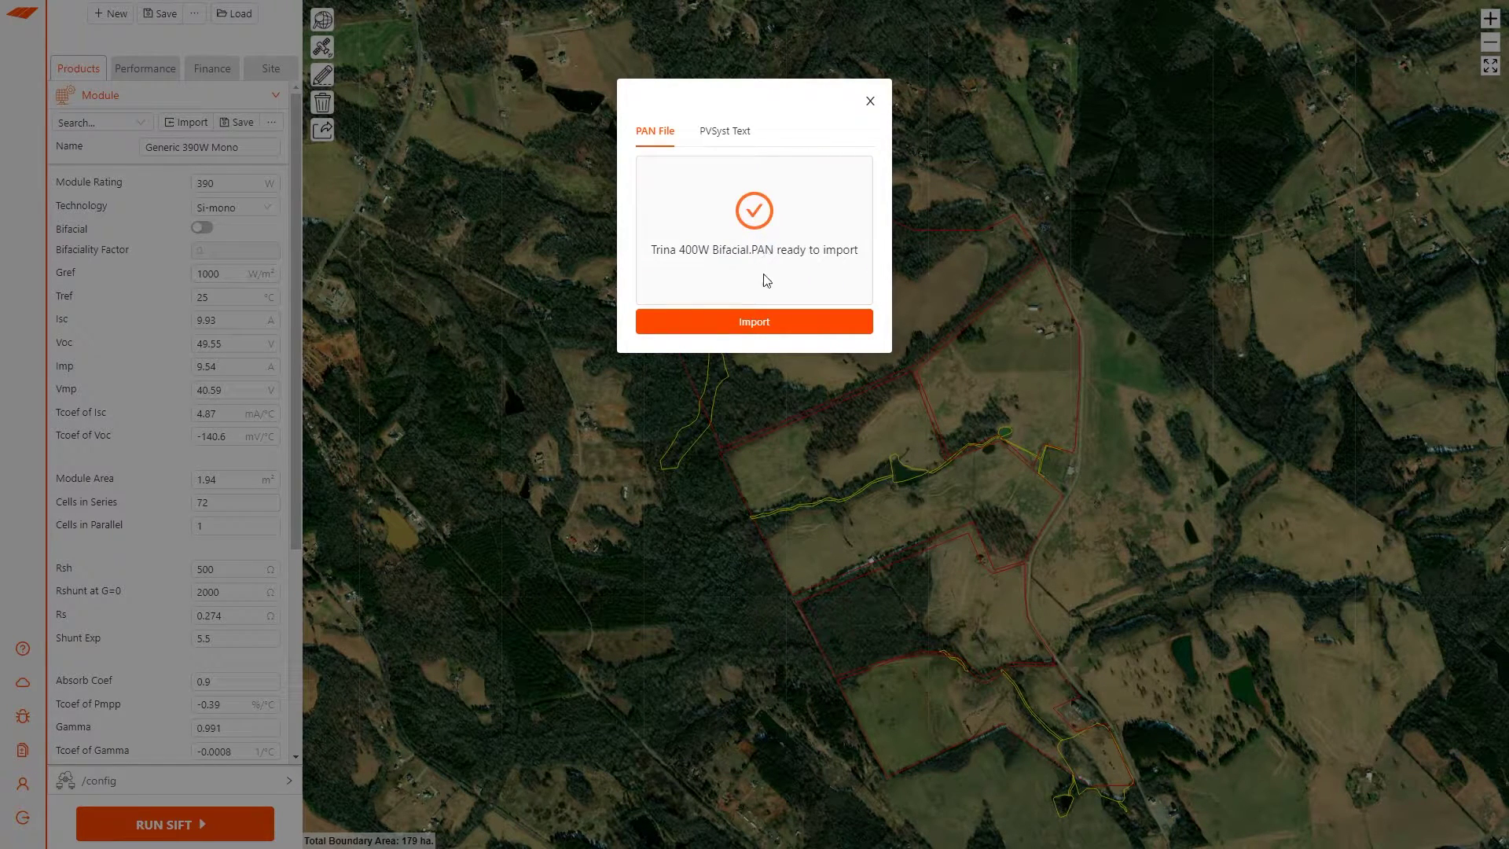
click(766, 322)
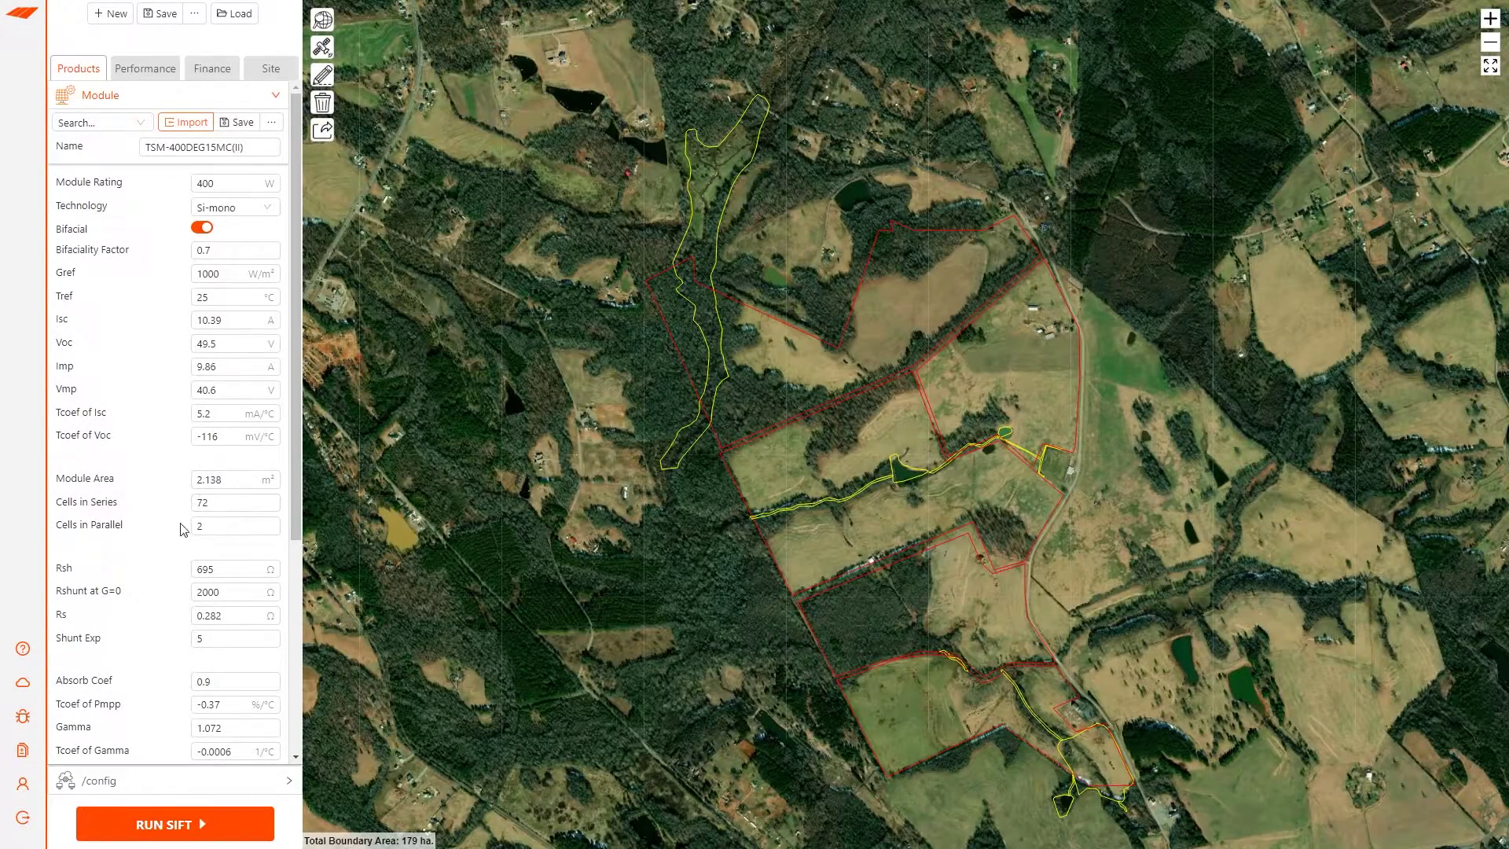
scroll(218, 428, down, 2)
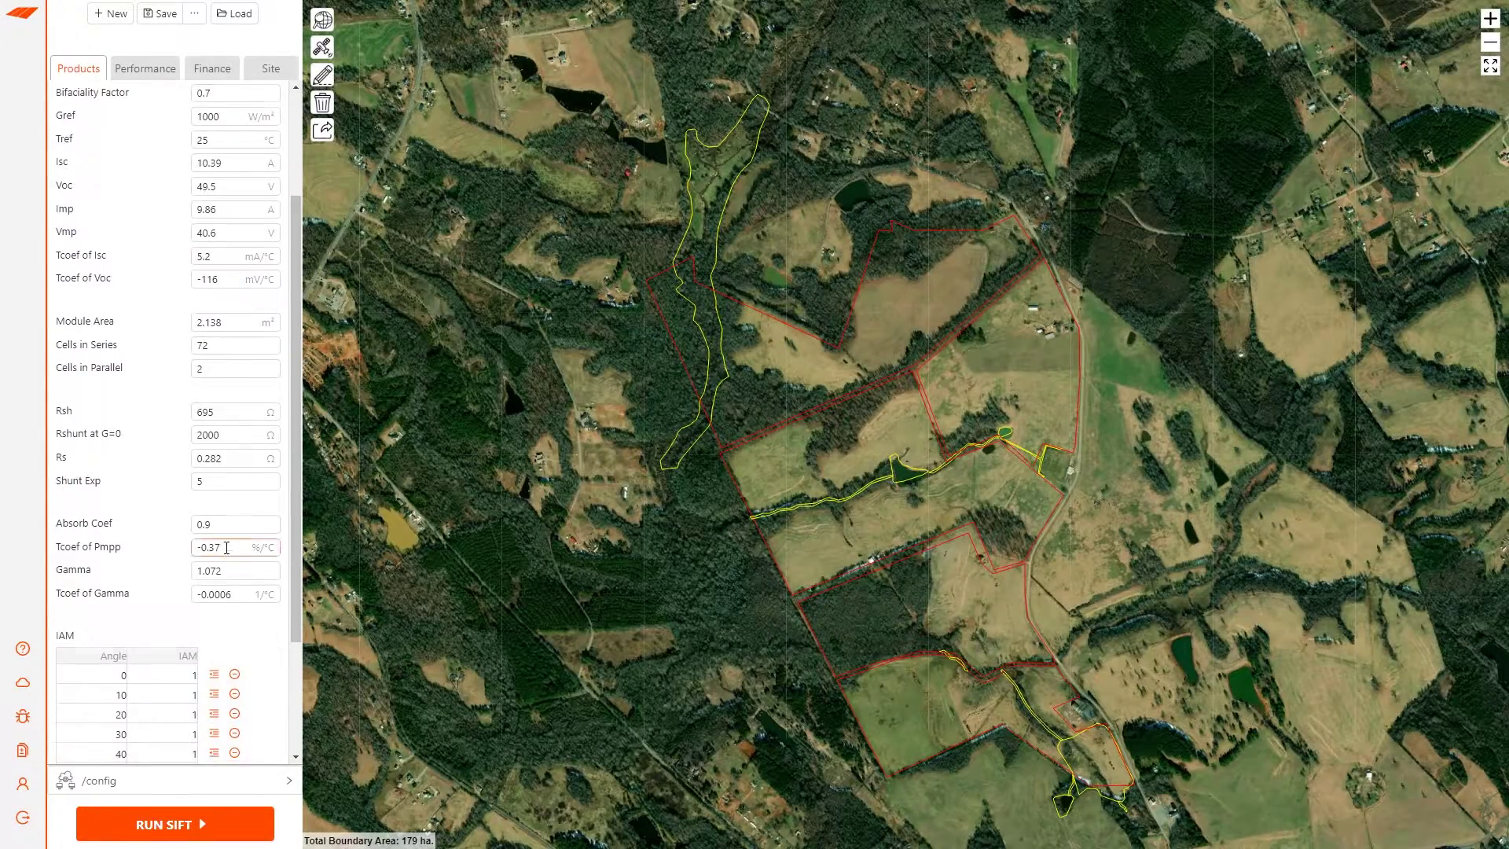
scroll(226, 548, up, 2)
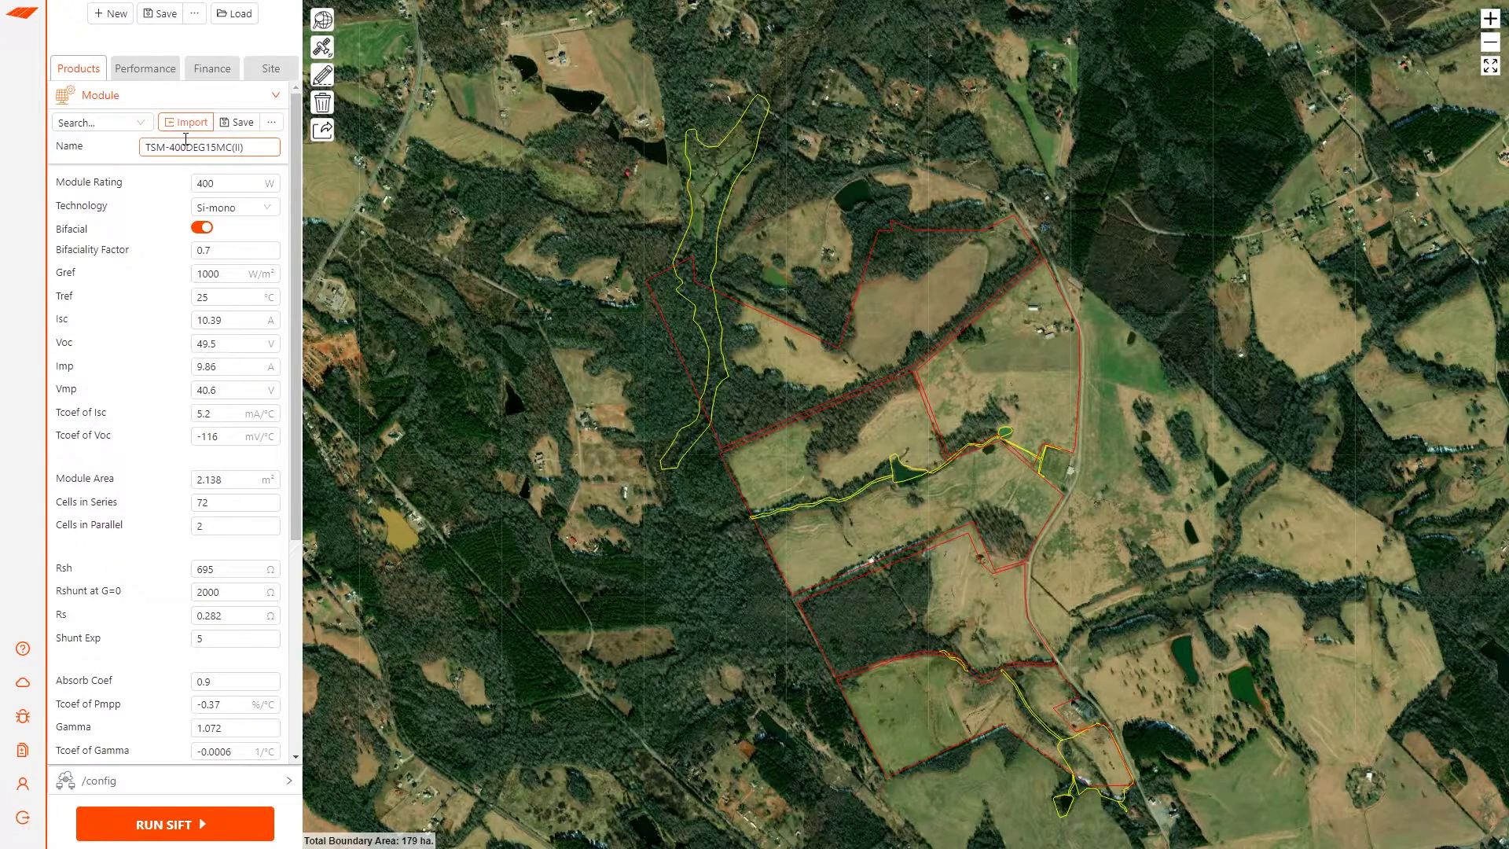
Import the inverter file Power Electronics FS3430MU.OND and review its imported parameters
click(168, 101)
click(169, 134)
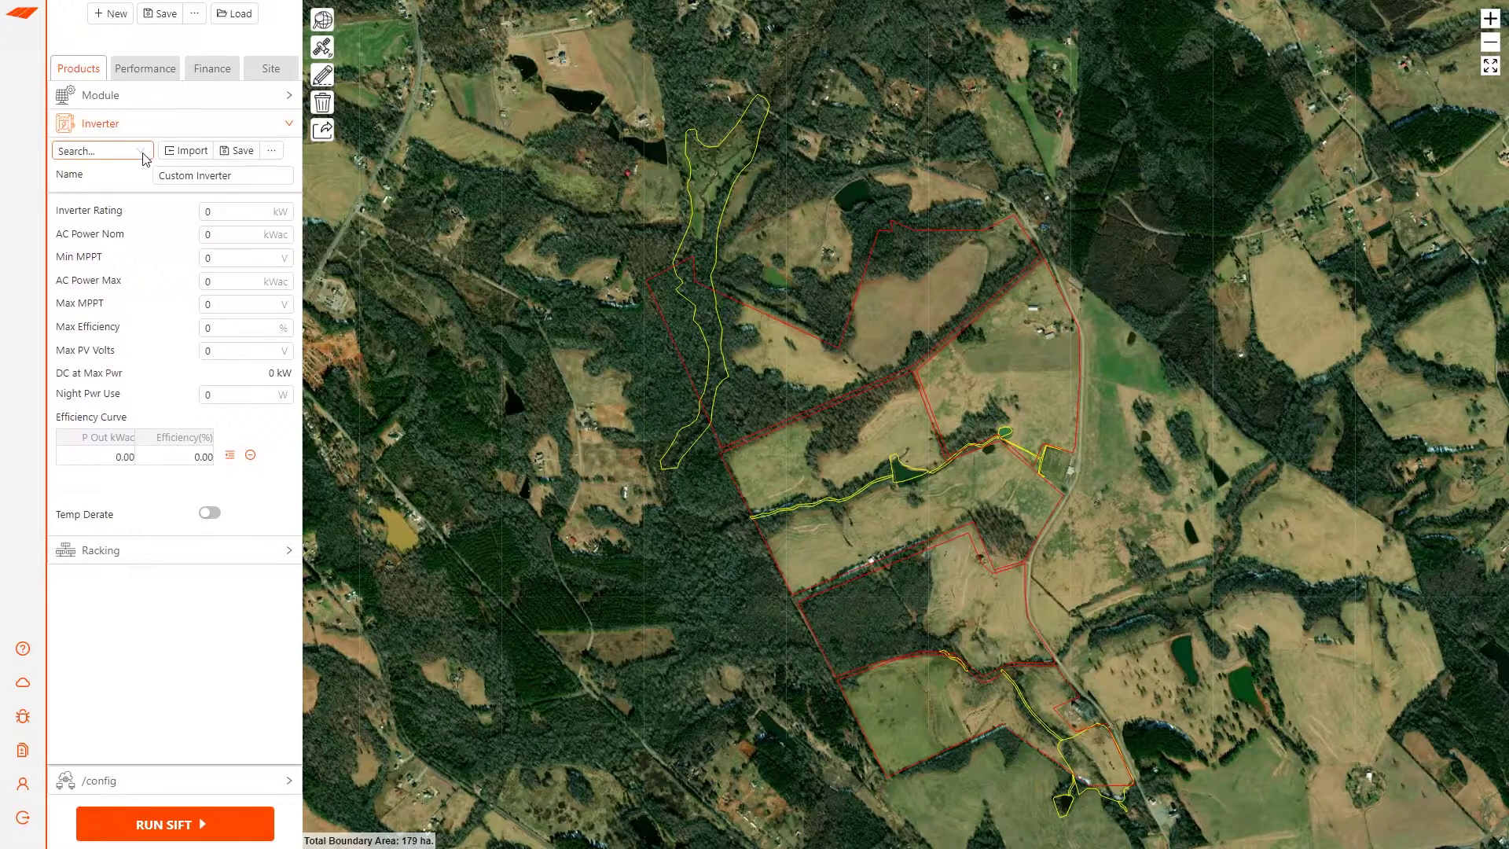
click(181, 151)
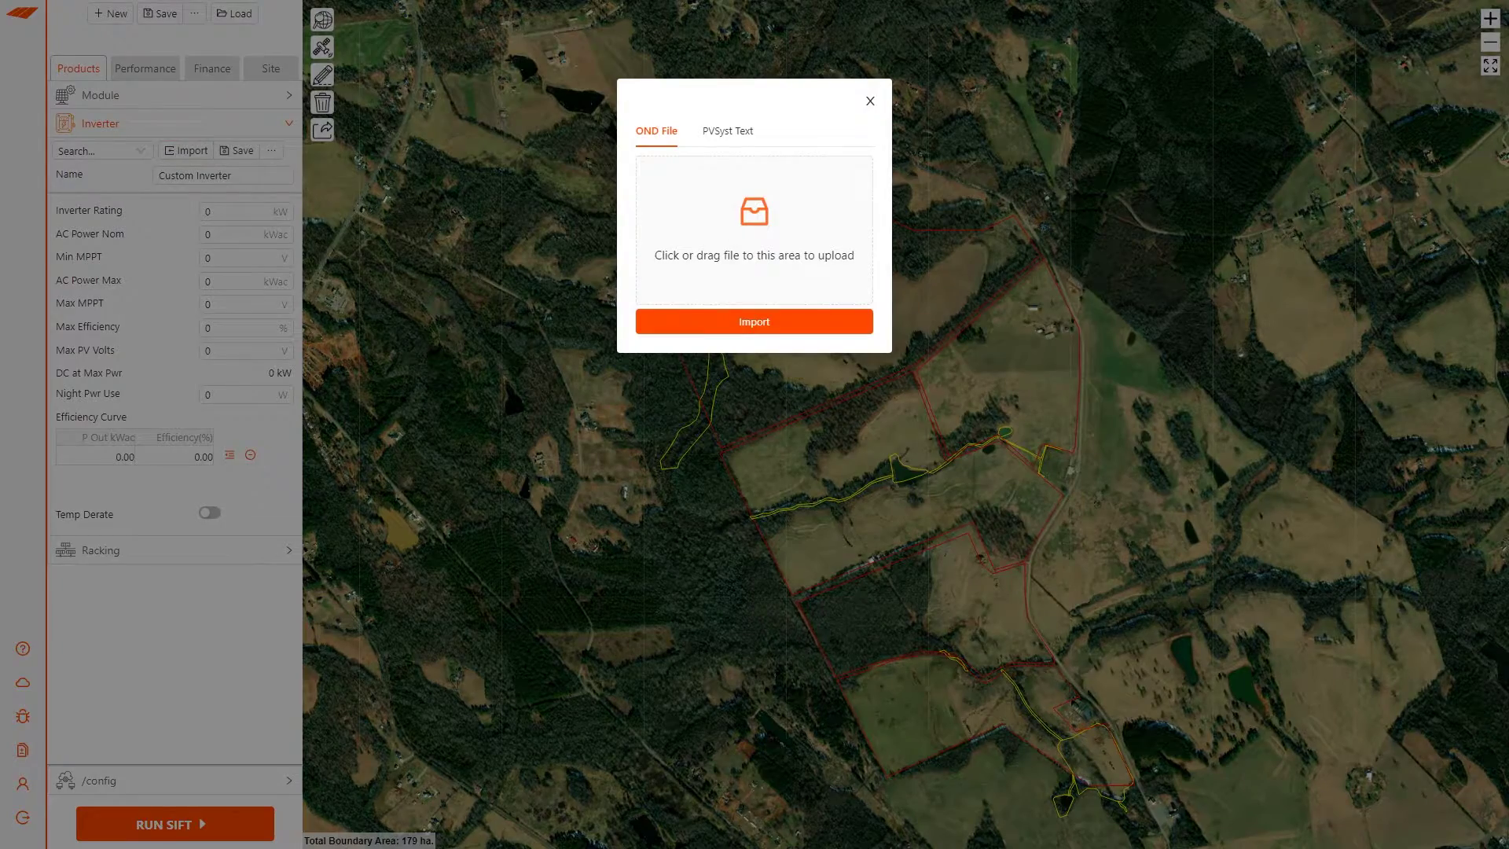
drag(754, 240, 754, 236)
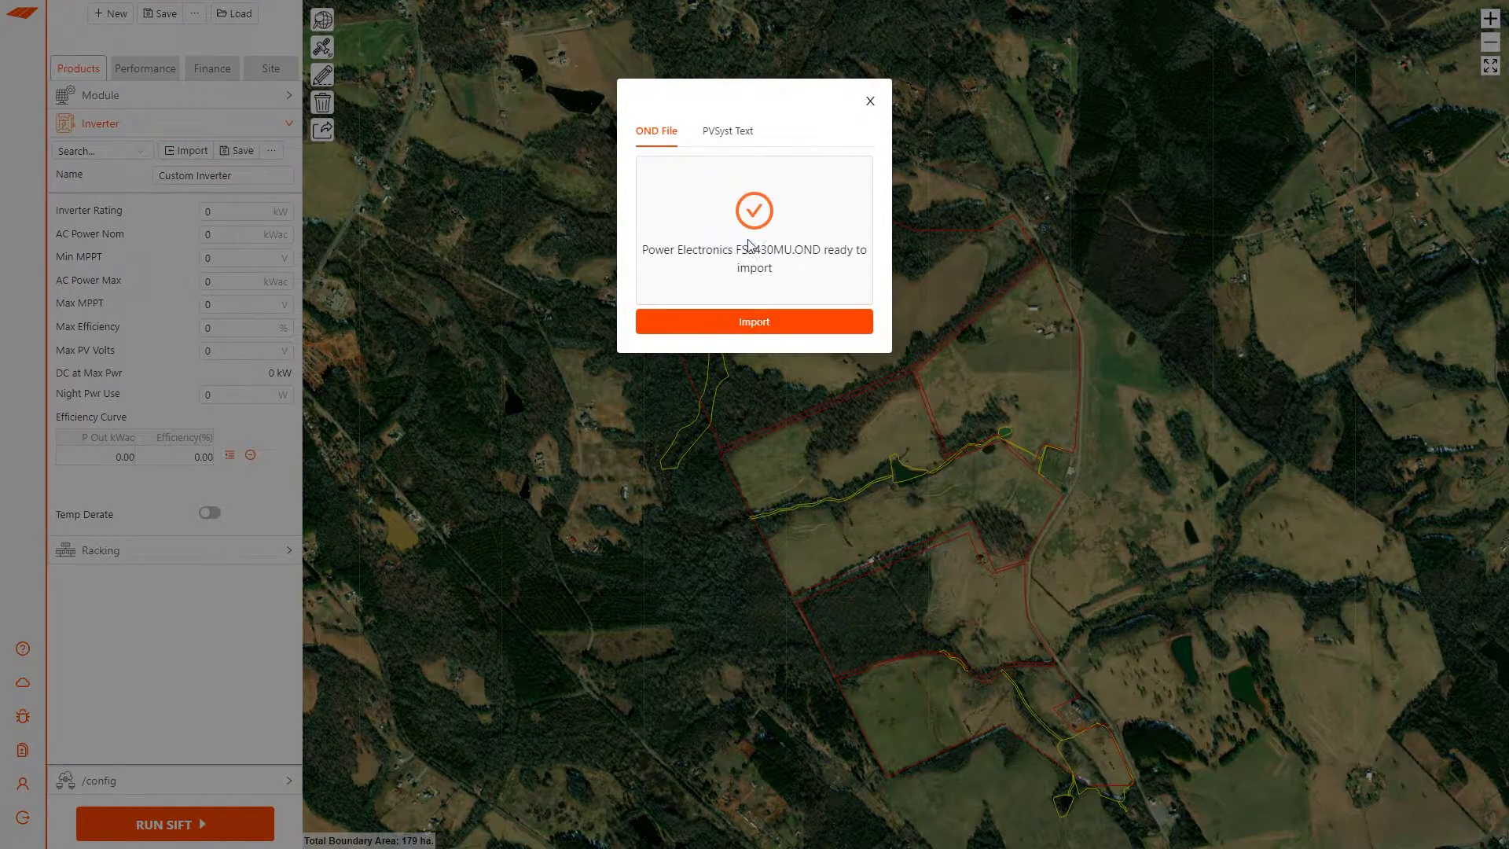
click(769, 321)
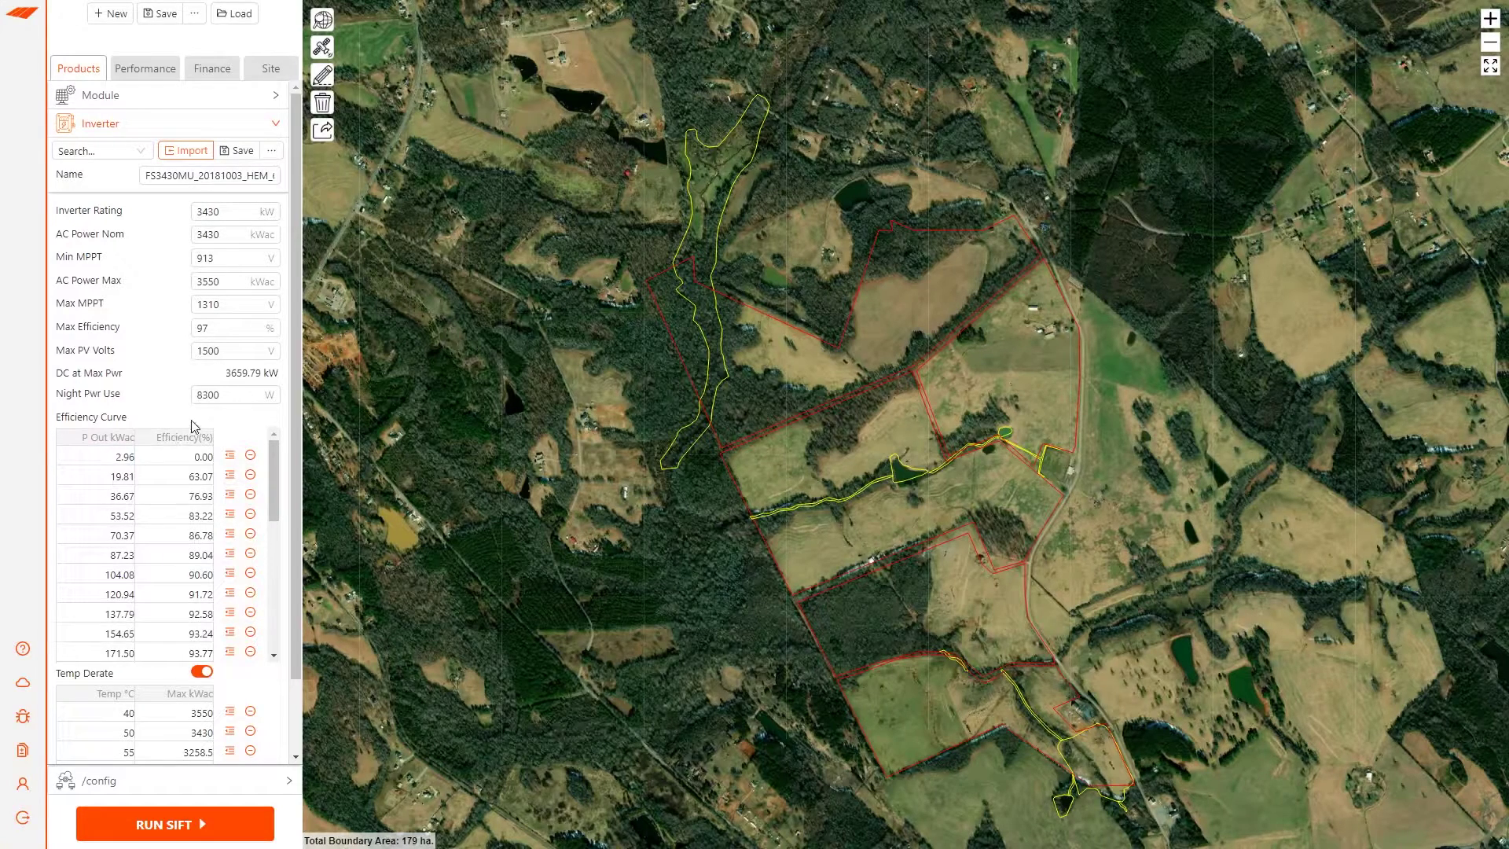
click(184, 176)
click(170, 135)
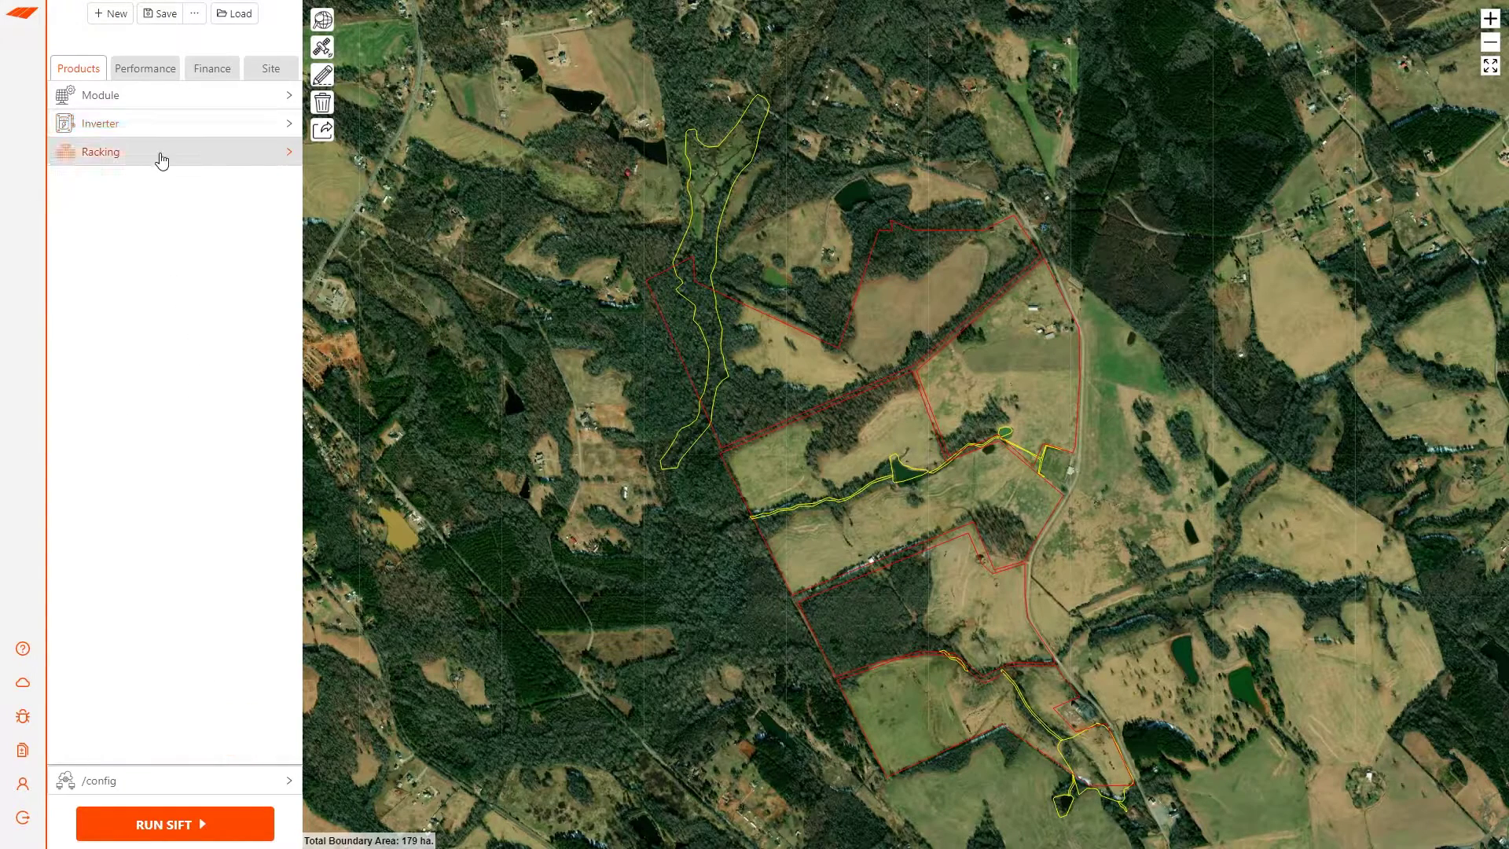
Load the Generic SAT 28mod/str single-axis tracker from the racking library
click(161, 157)
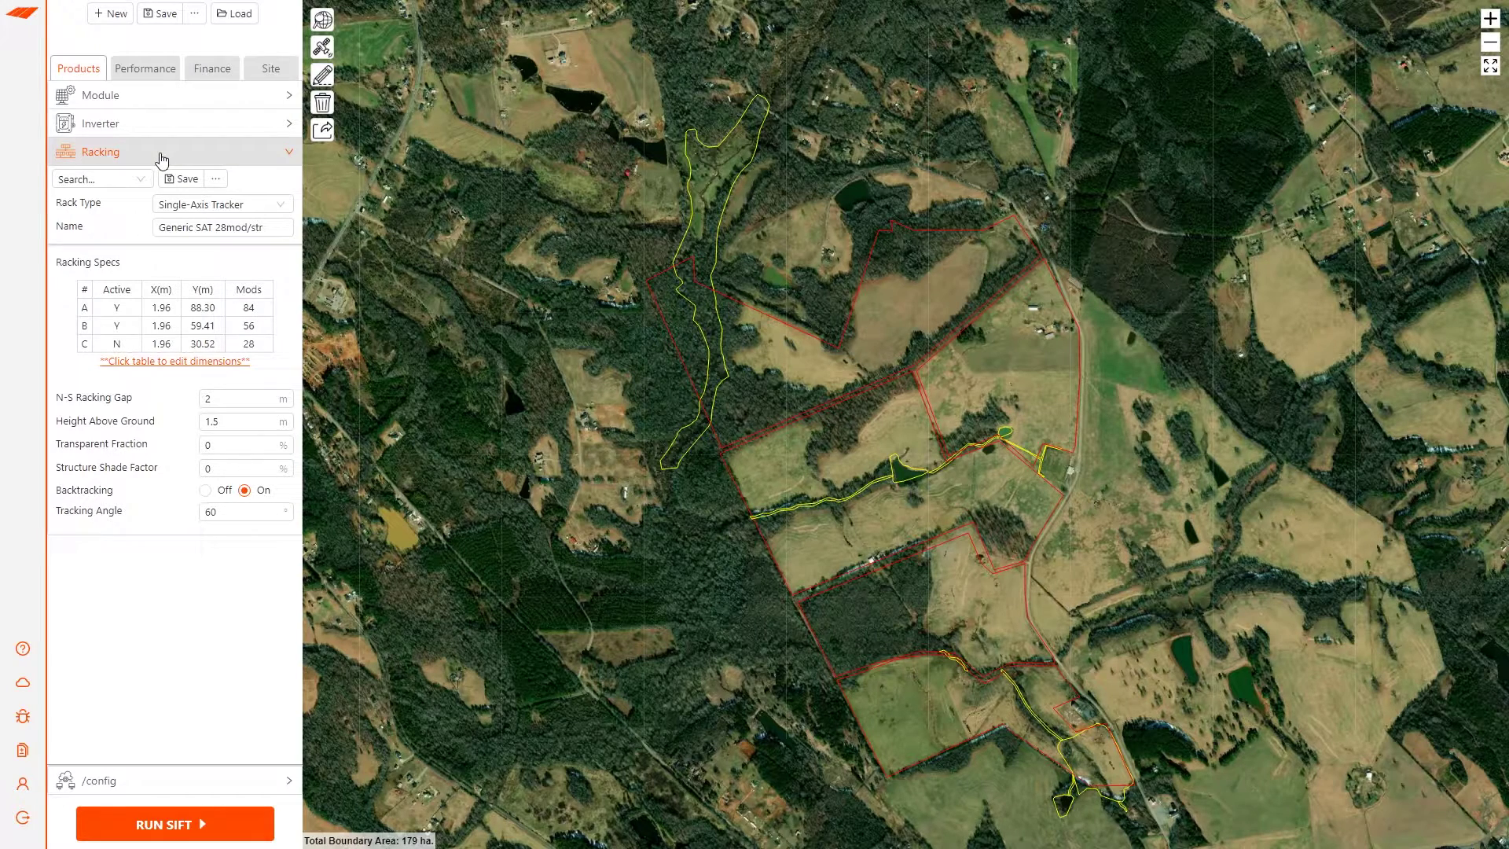
click(117, 180)
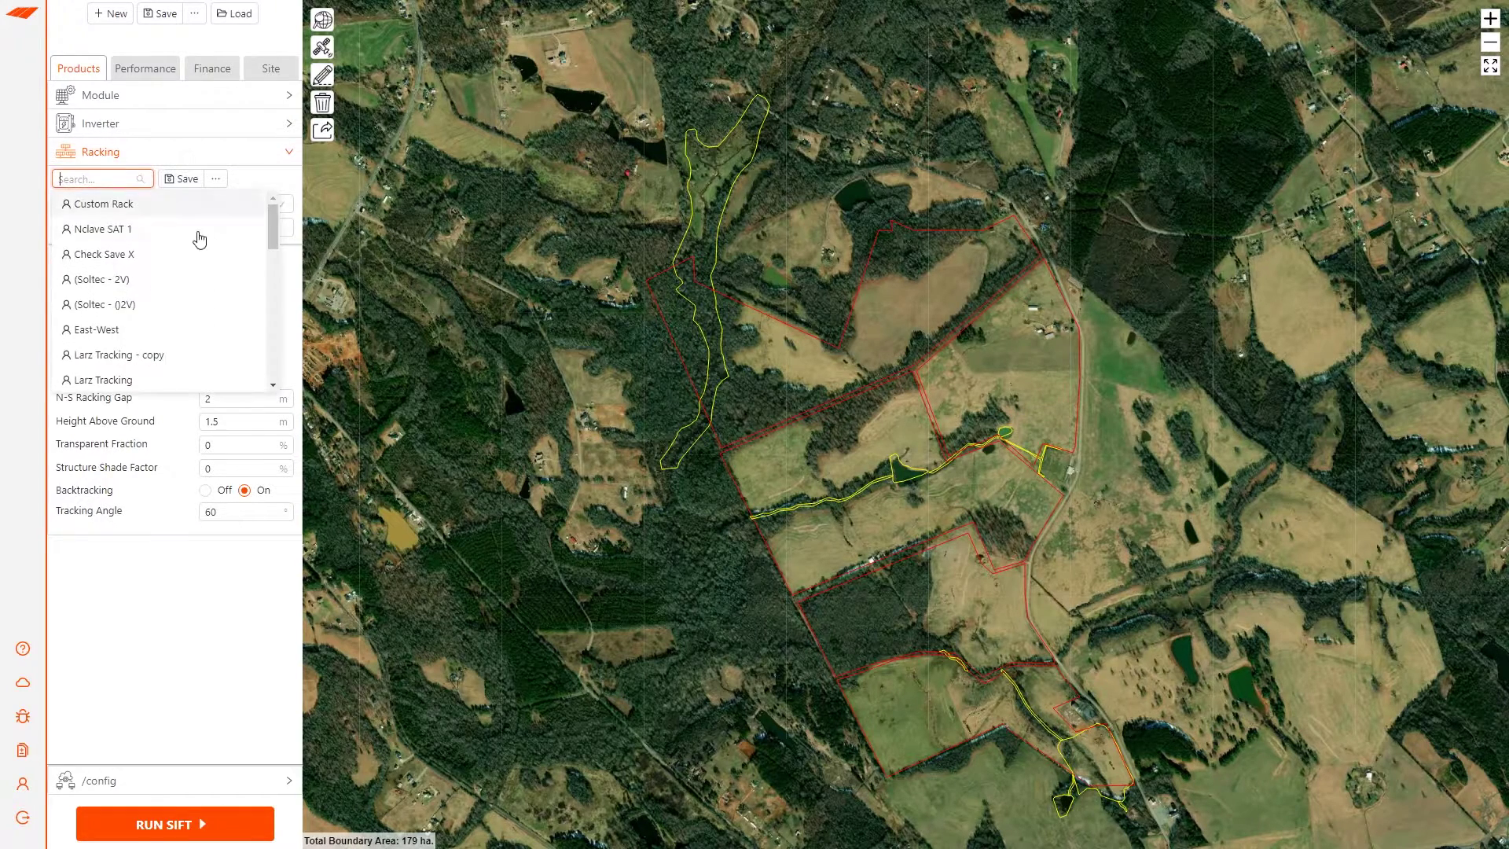
drag(272, 224, 262, 378)
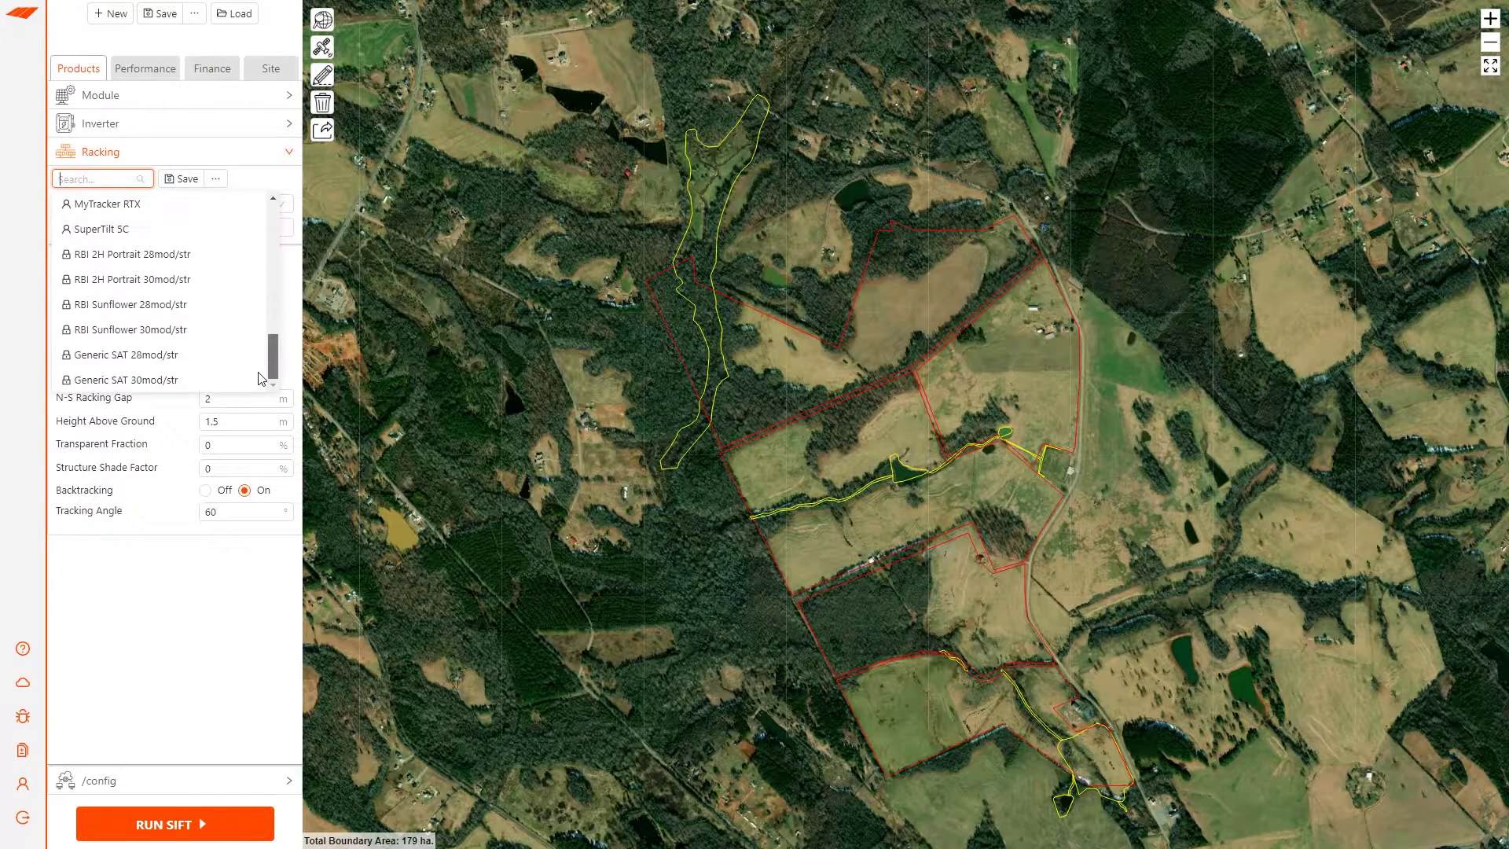
click(160, 357)
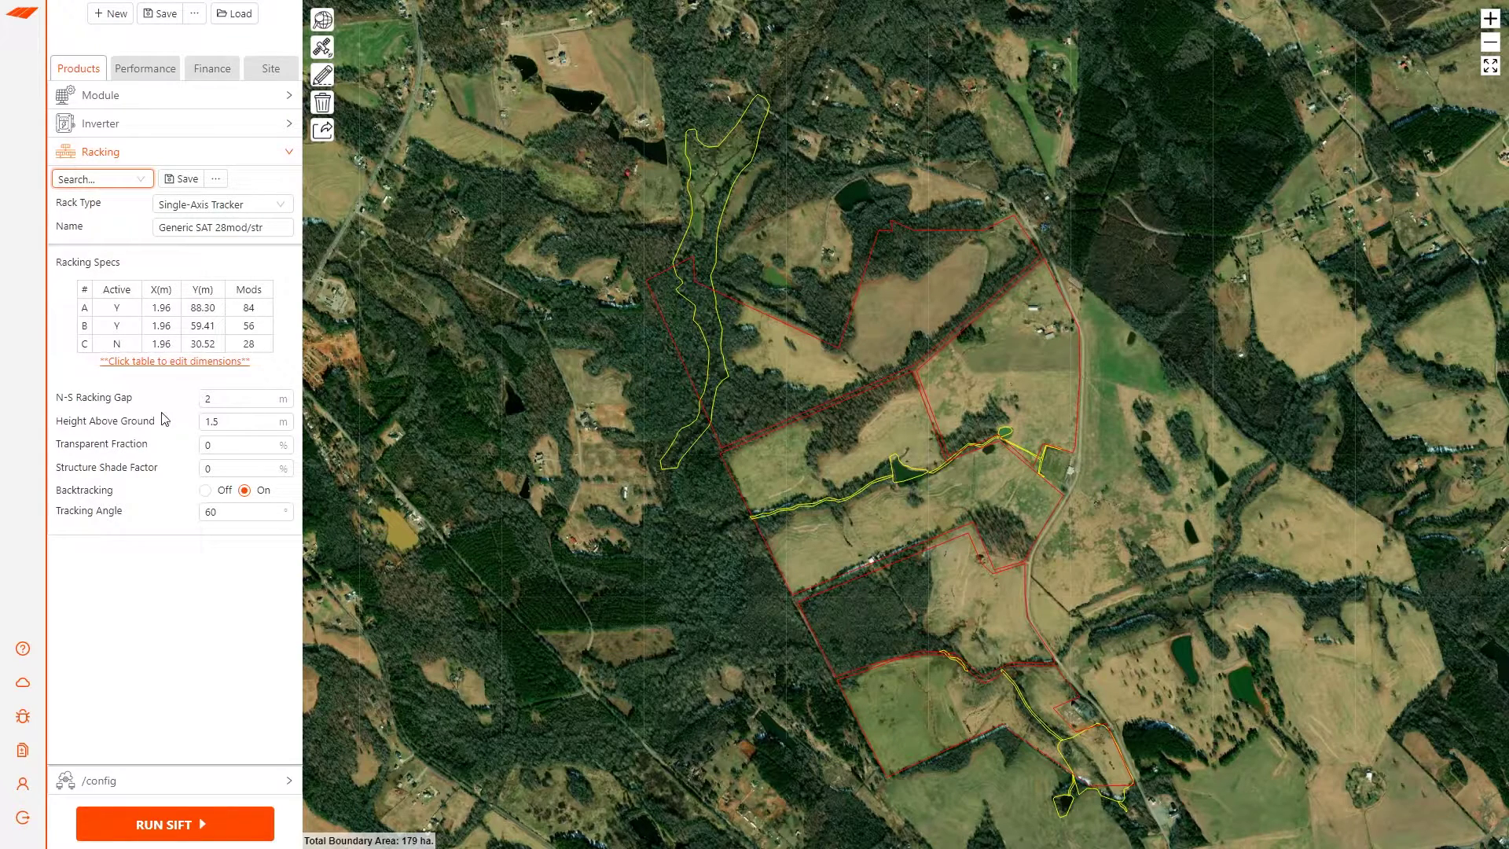
Set the racking width X to 2.1 m and the length Y of rack type A to 85 m
double_click(189, 351)
click(188, 358)
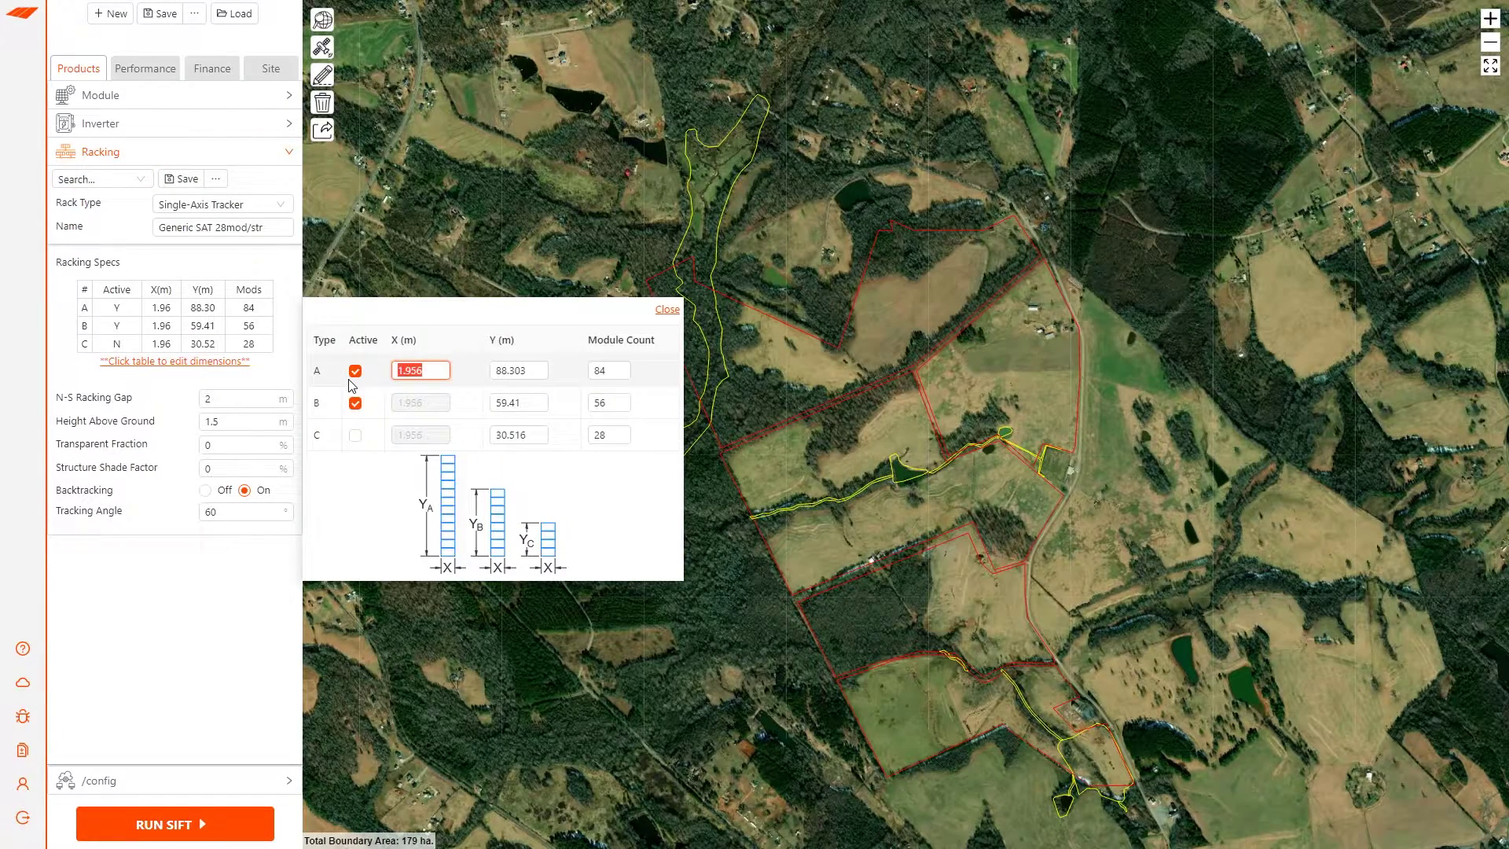
text(2.1)
click(417, 476)
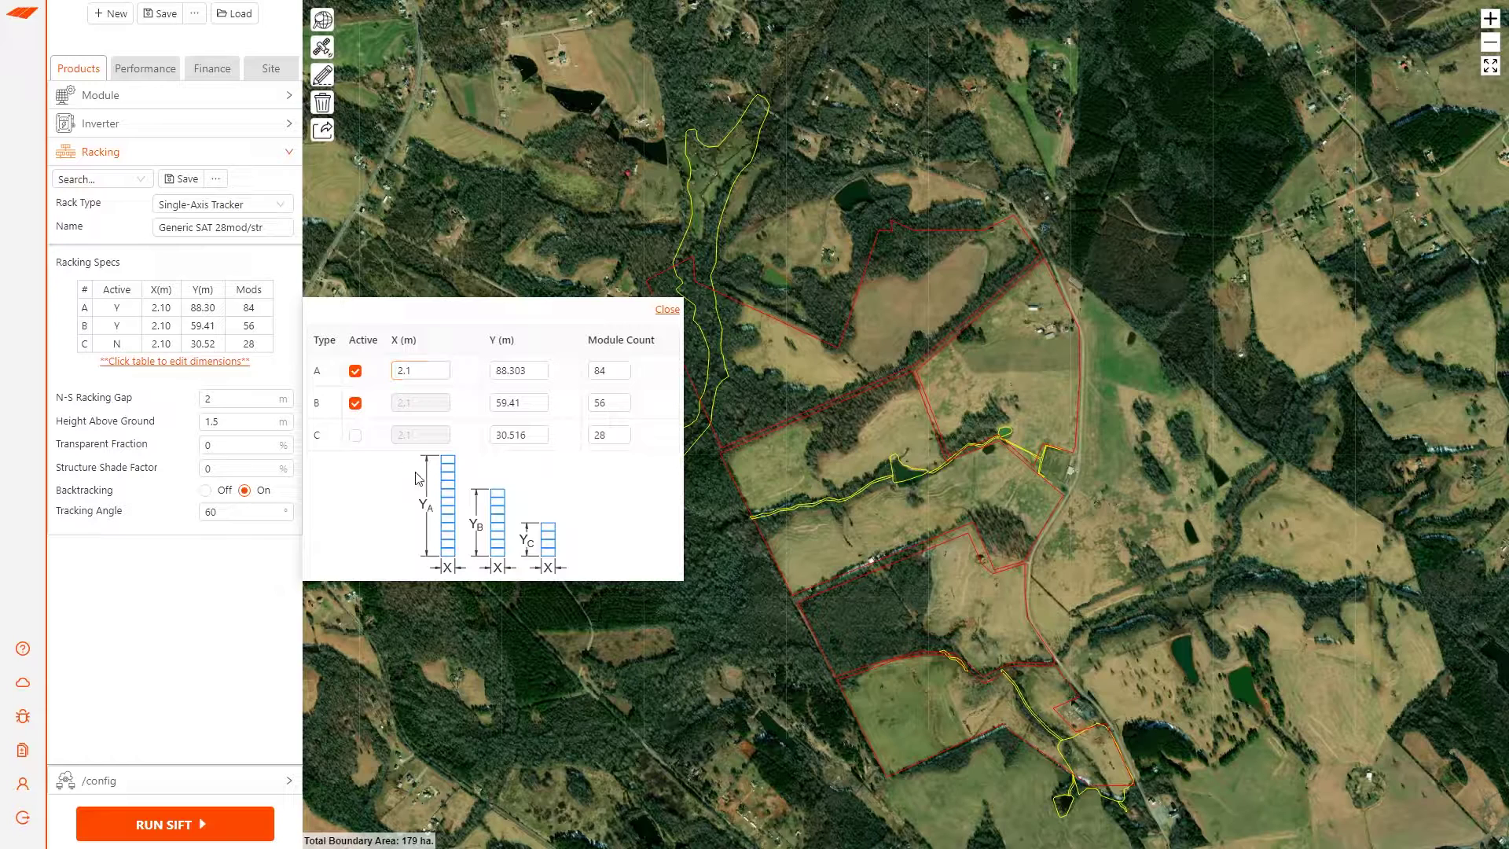
double_click(491, 368)
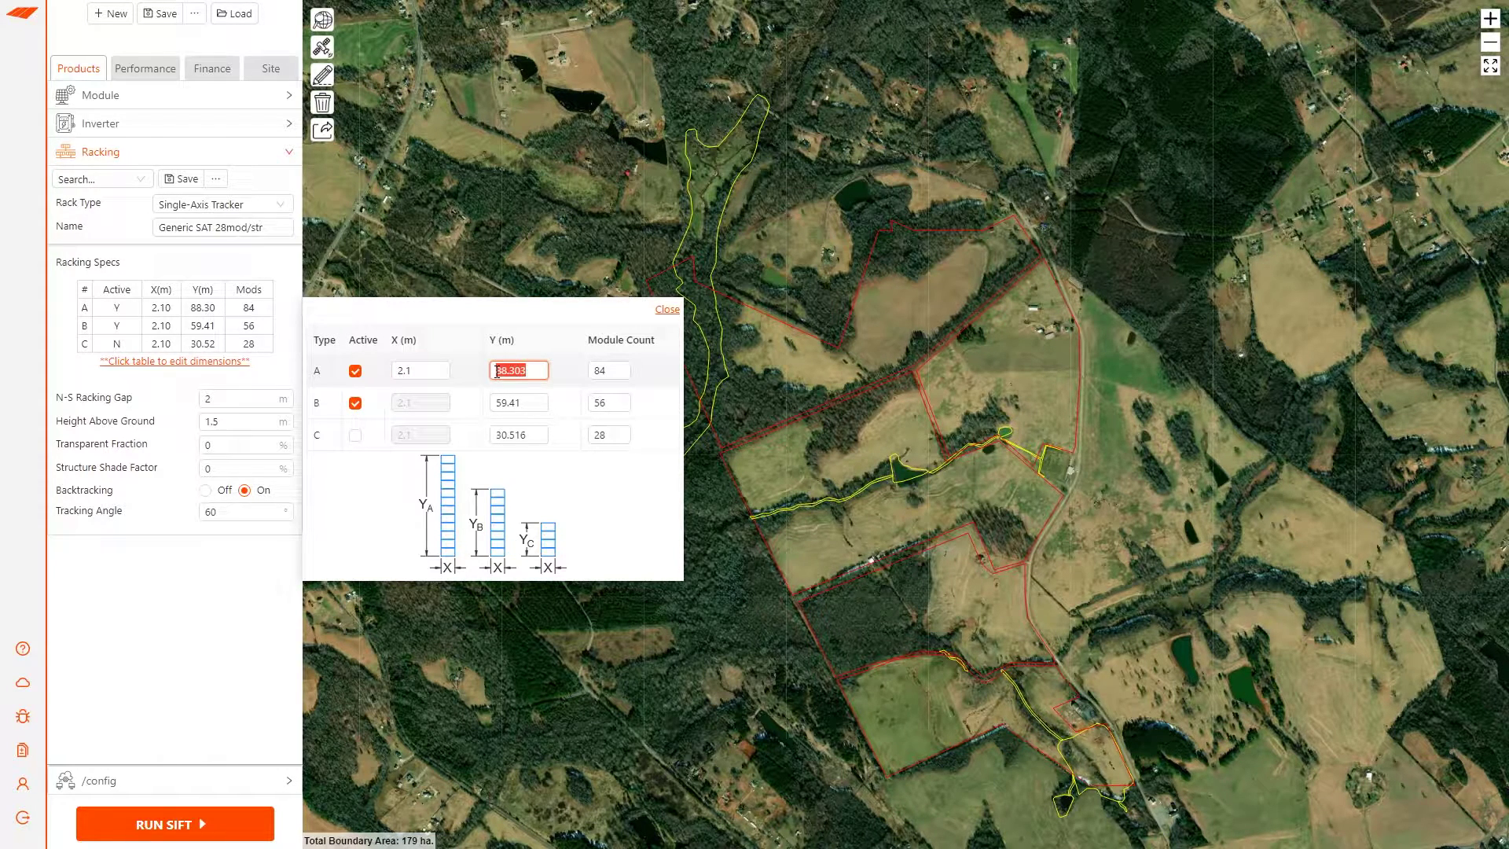
text(85)
click(603, 370)
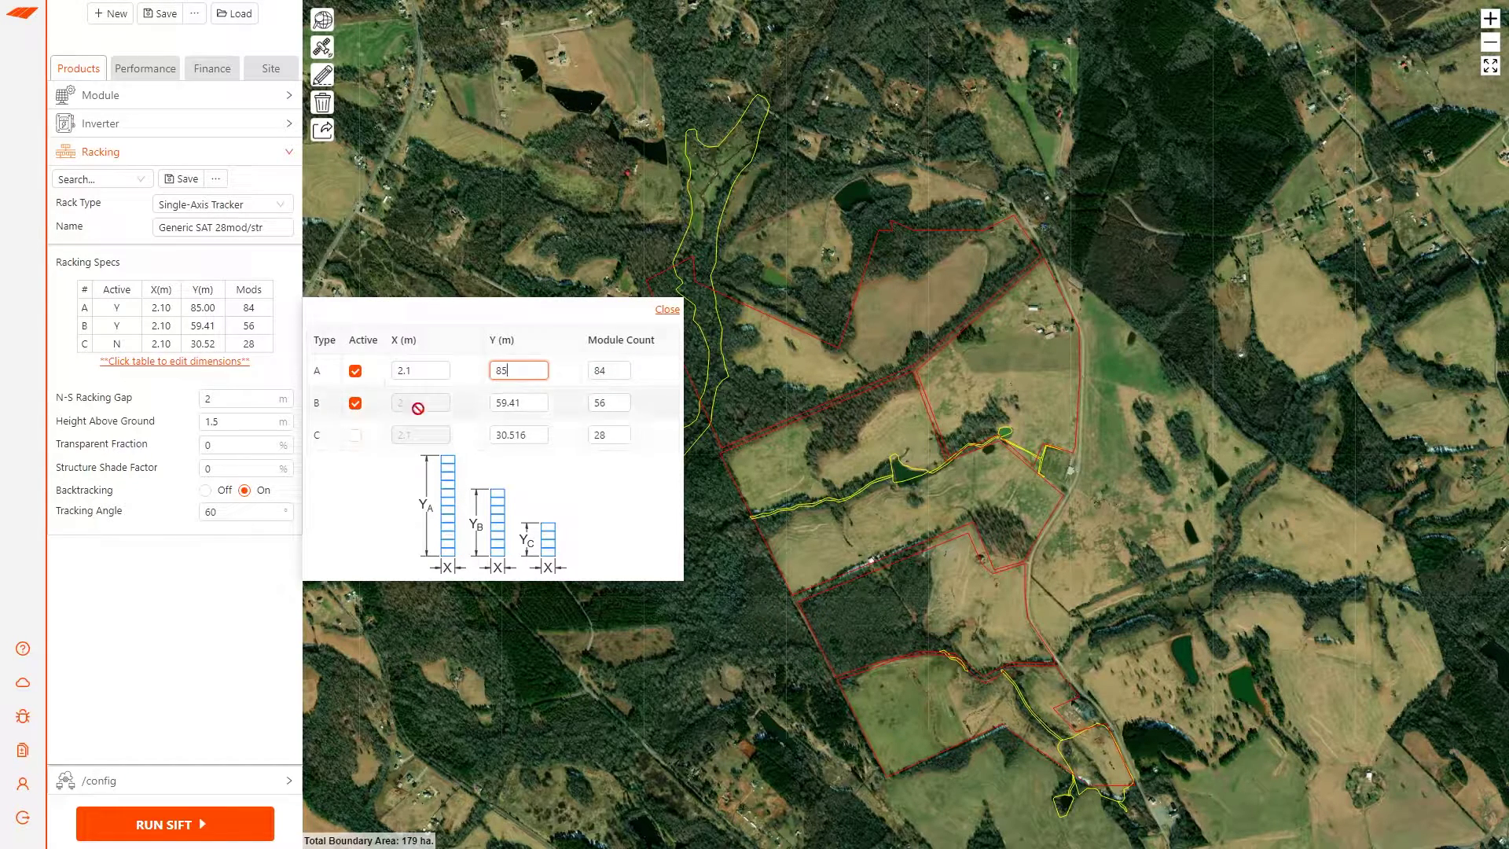
Deactivate and reactivate rack type B, and close the rack dimensions table
click(355, 435)
click(595, 435)
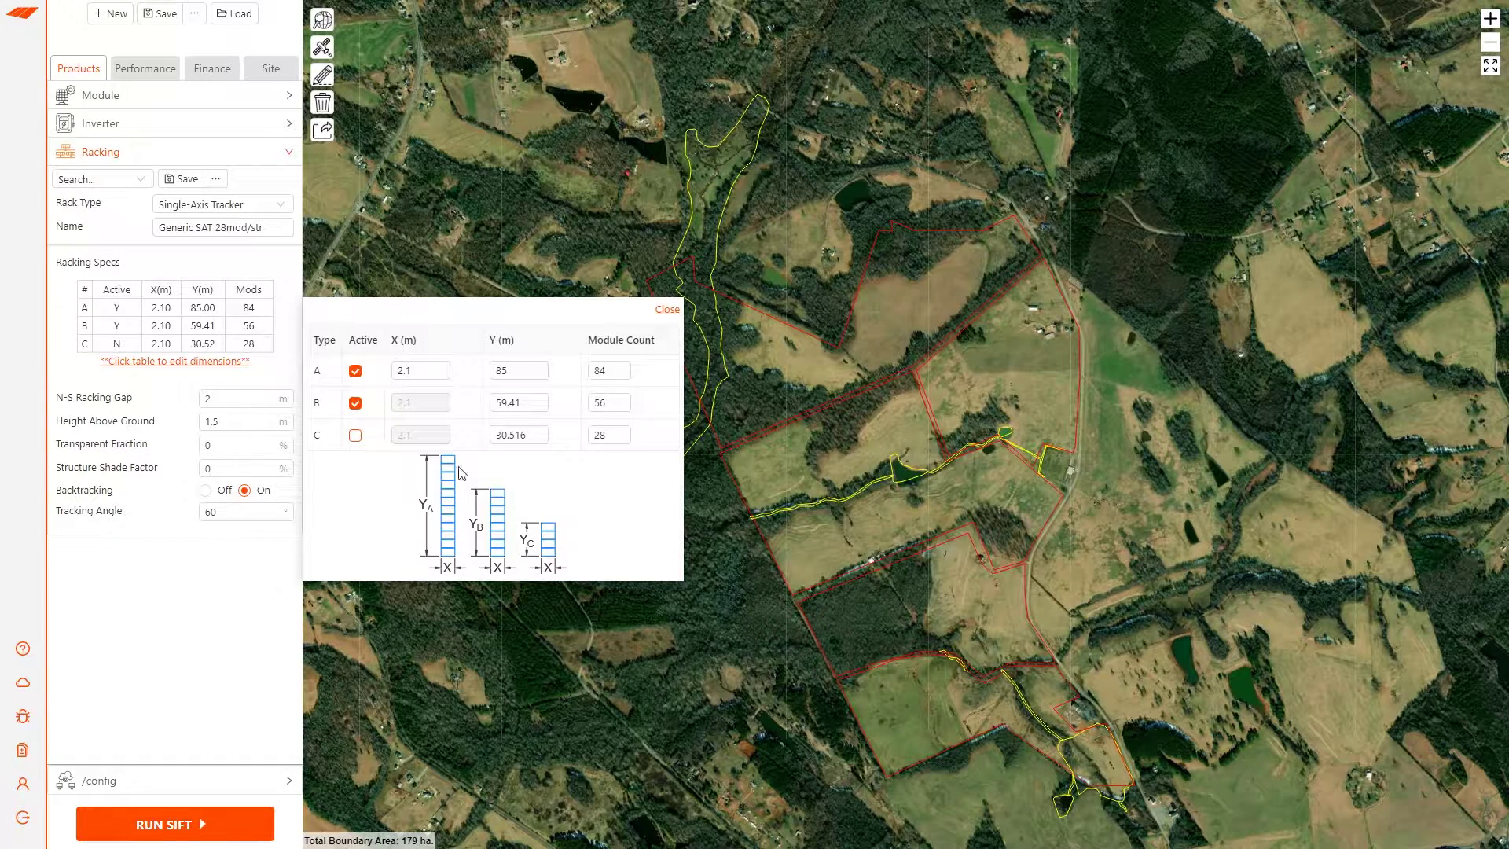
click(356, 405)
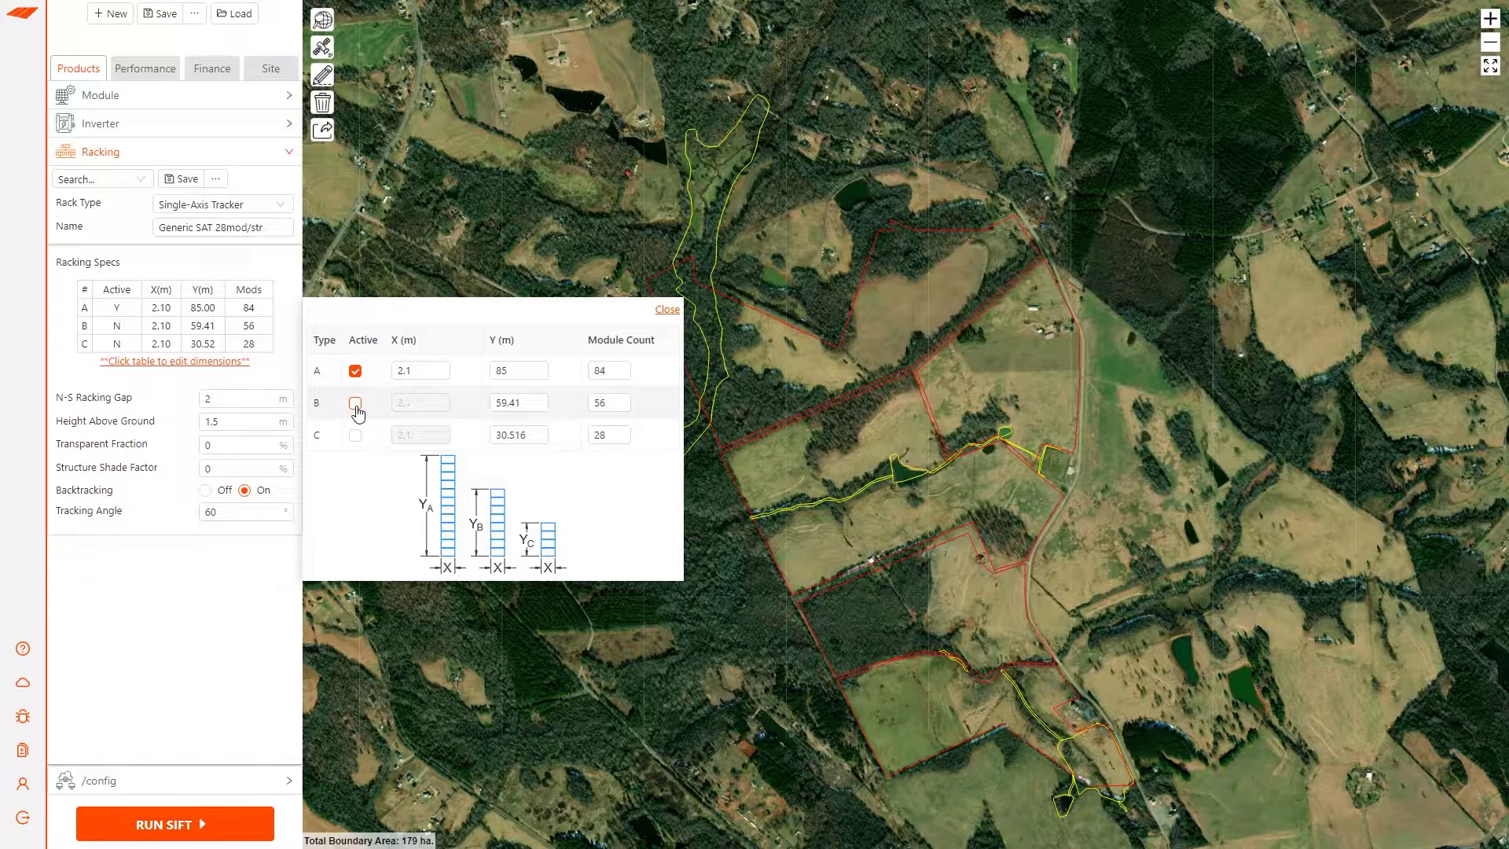
click(356, 405)
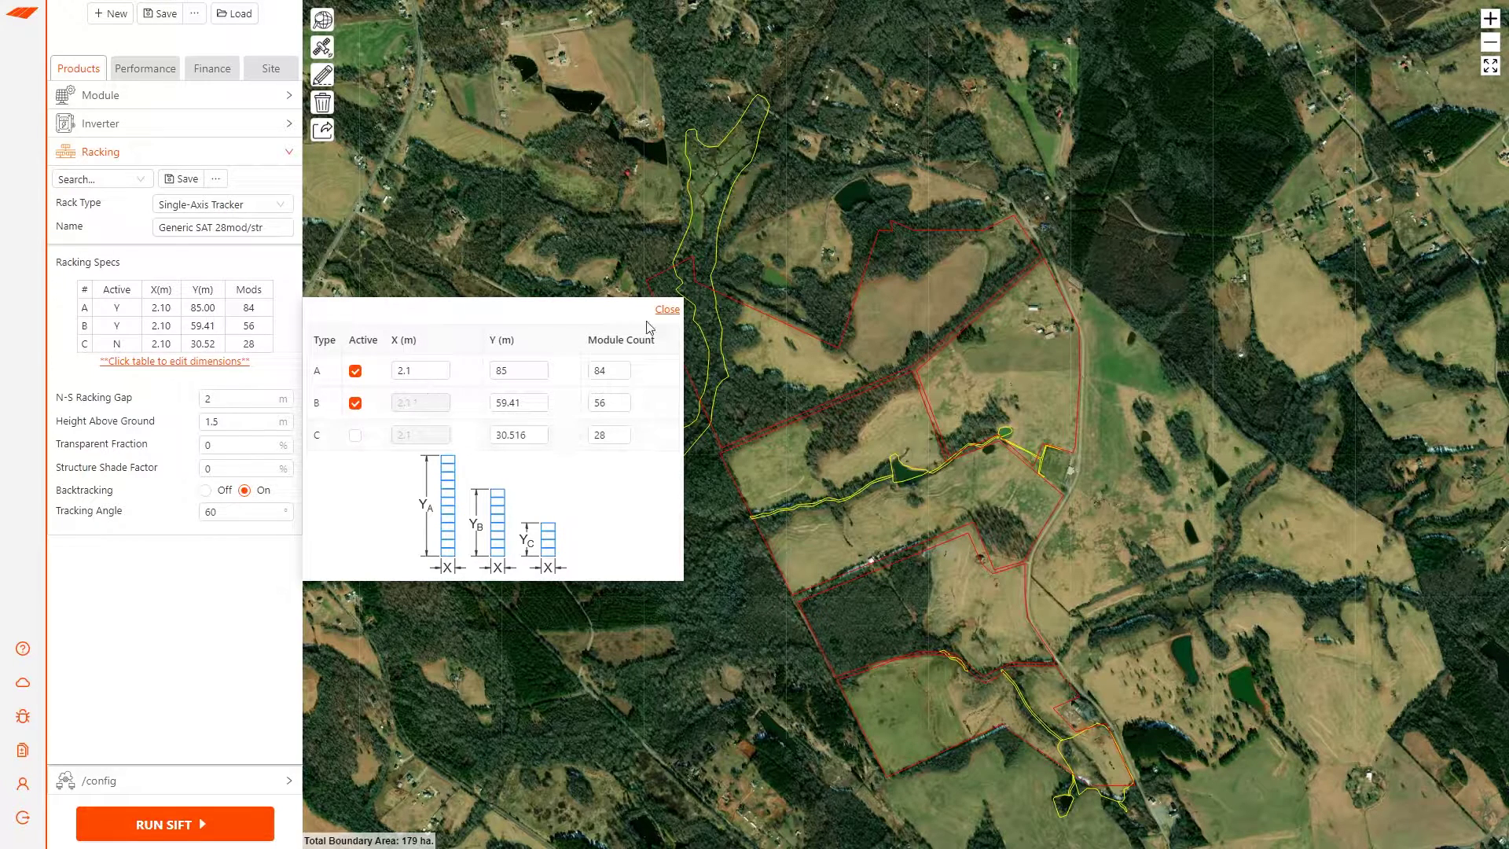
click(666, 310)
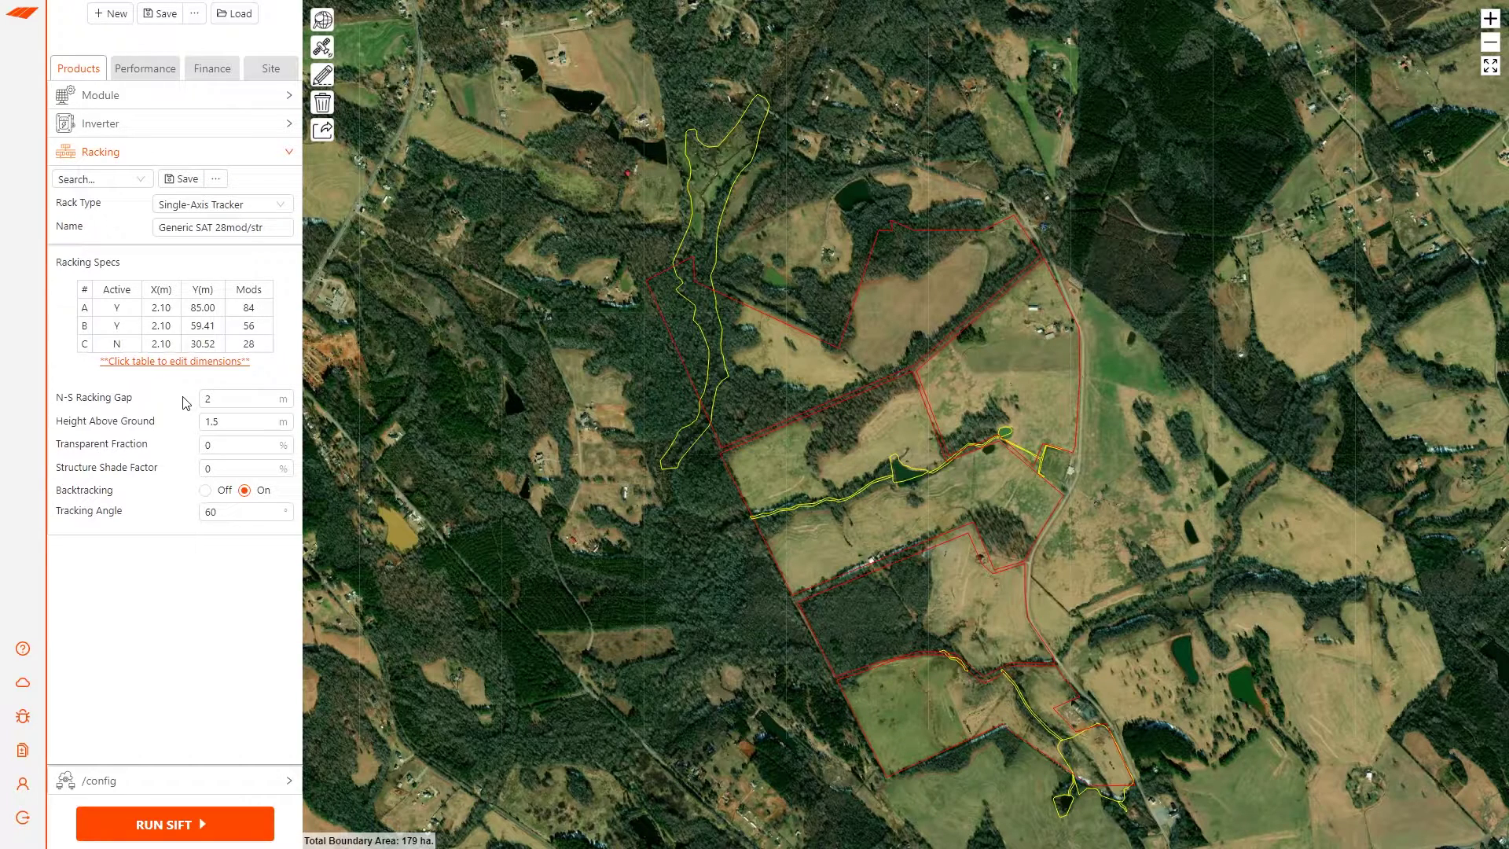
click(216, 447)
Place the weather location pin in the field just north of the central stream exclusion, at about latitude 34.5571, longitude -82.5314
click(163, 70)
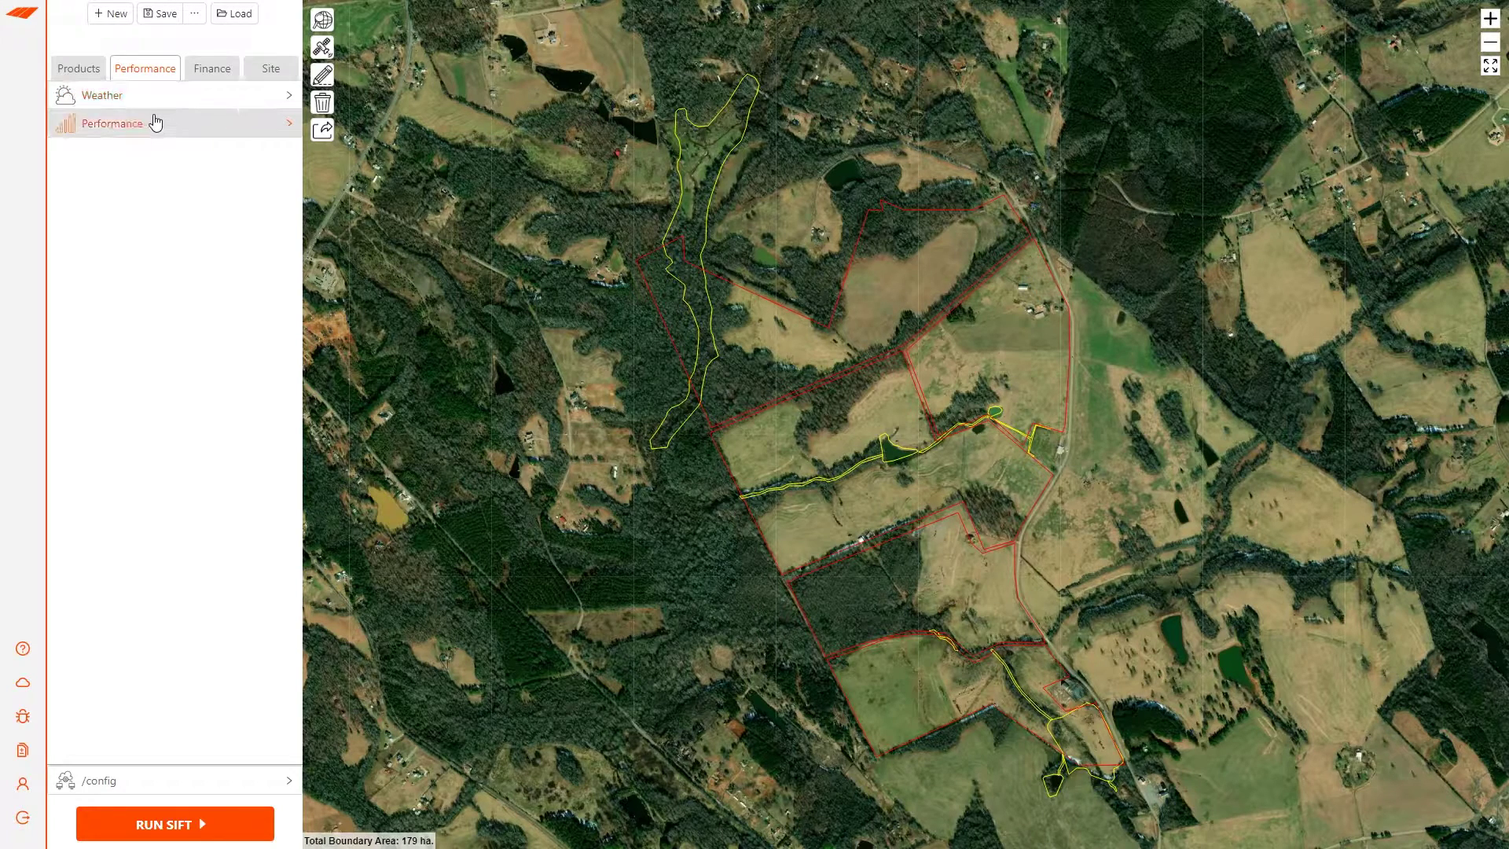
click(158, 102)
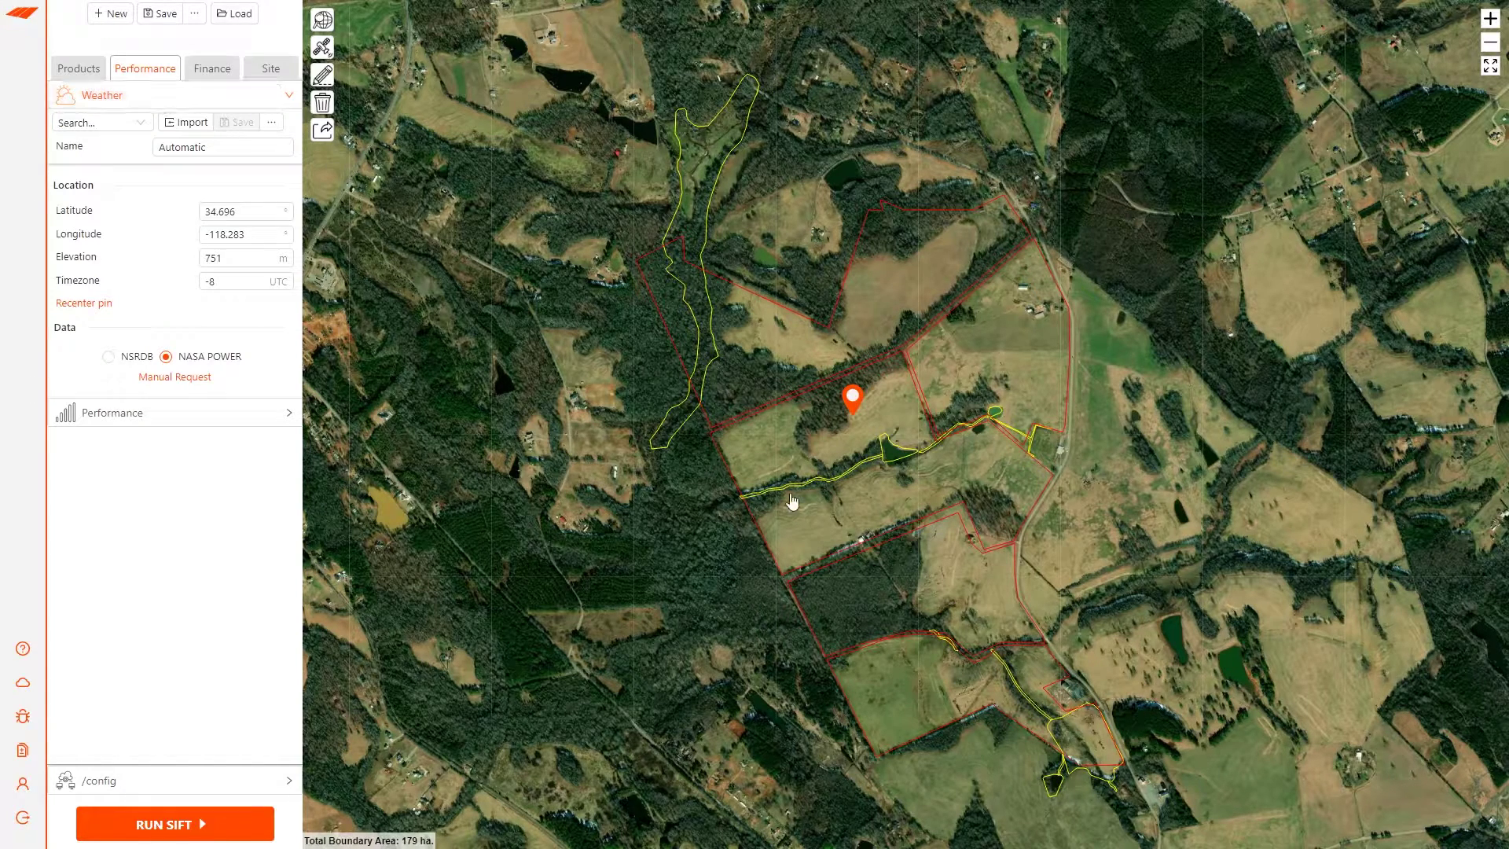
mouse_move(861, 403)
mouse_down()
mouse_move(879, 404)
mouse_move(865, 401)
mouse_up()
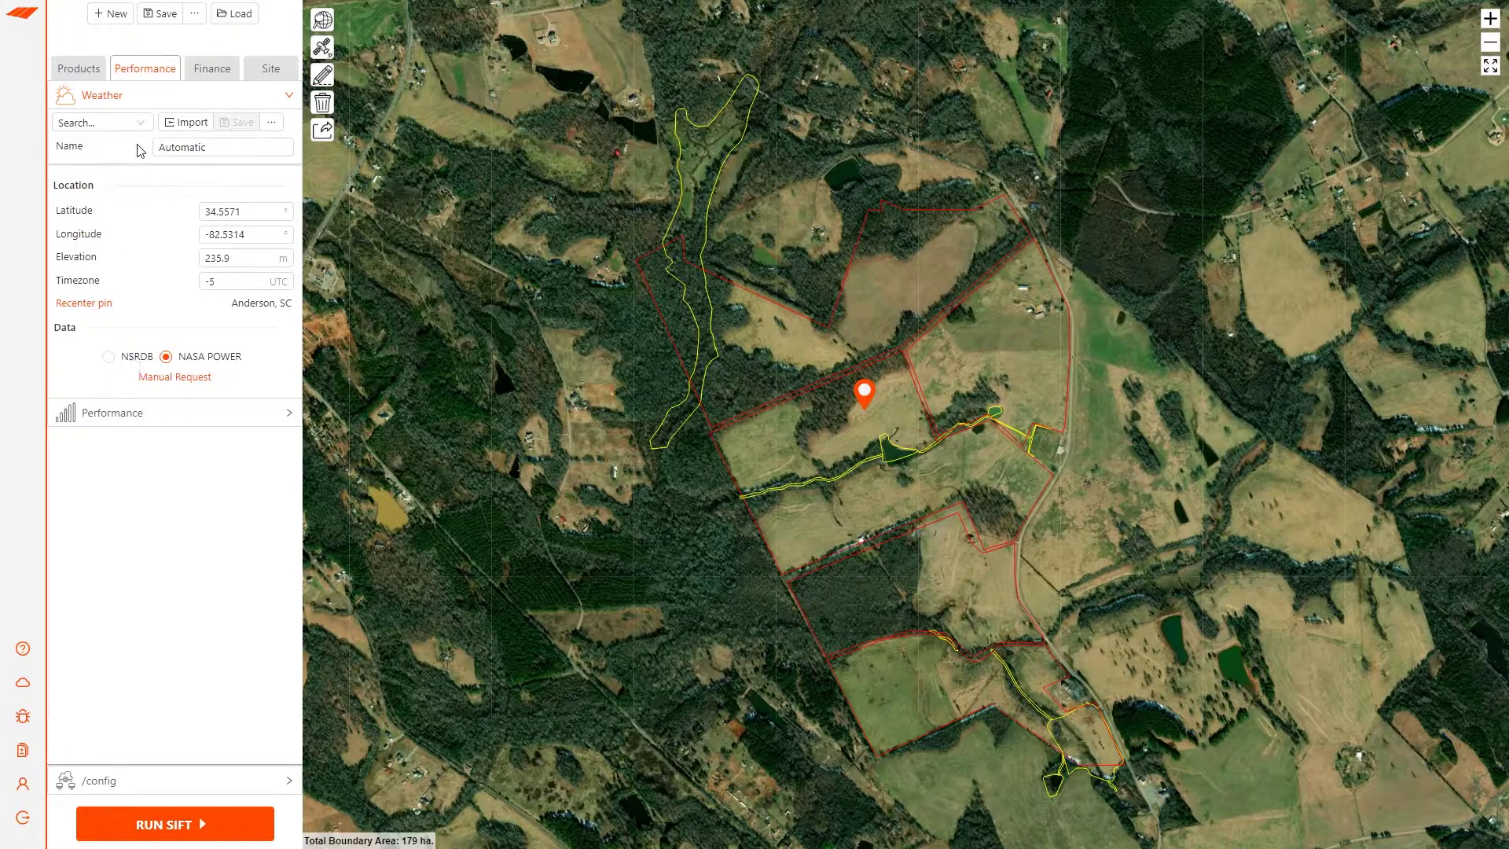
Import the weather file SolarAnywhere Typical GHI Year Lat_19_95 Lon_-155_75 TMY3 format.csv and view its monthly weather summary
click(179, 123)
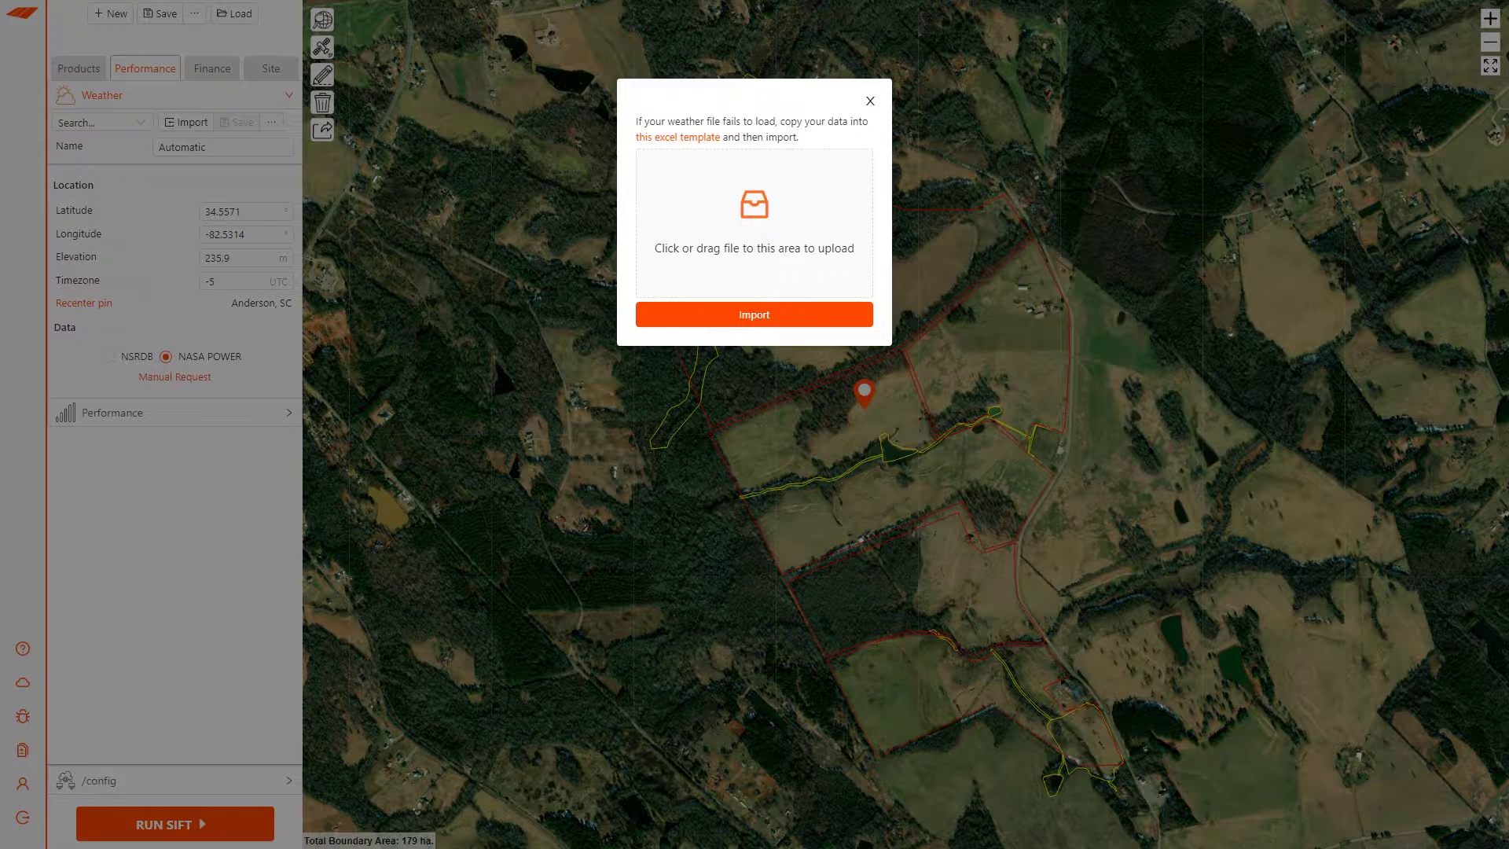
drag(882, 384, 743, 251)
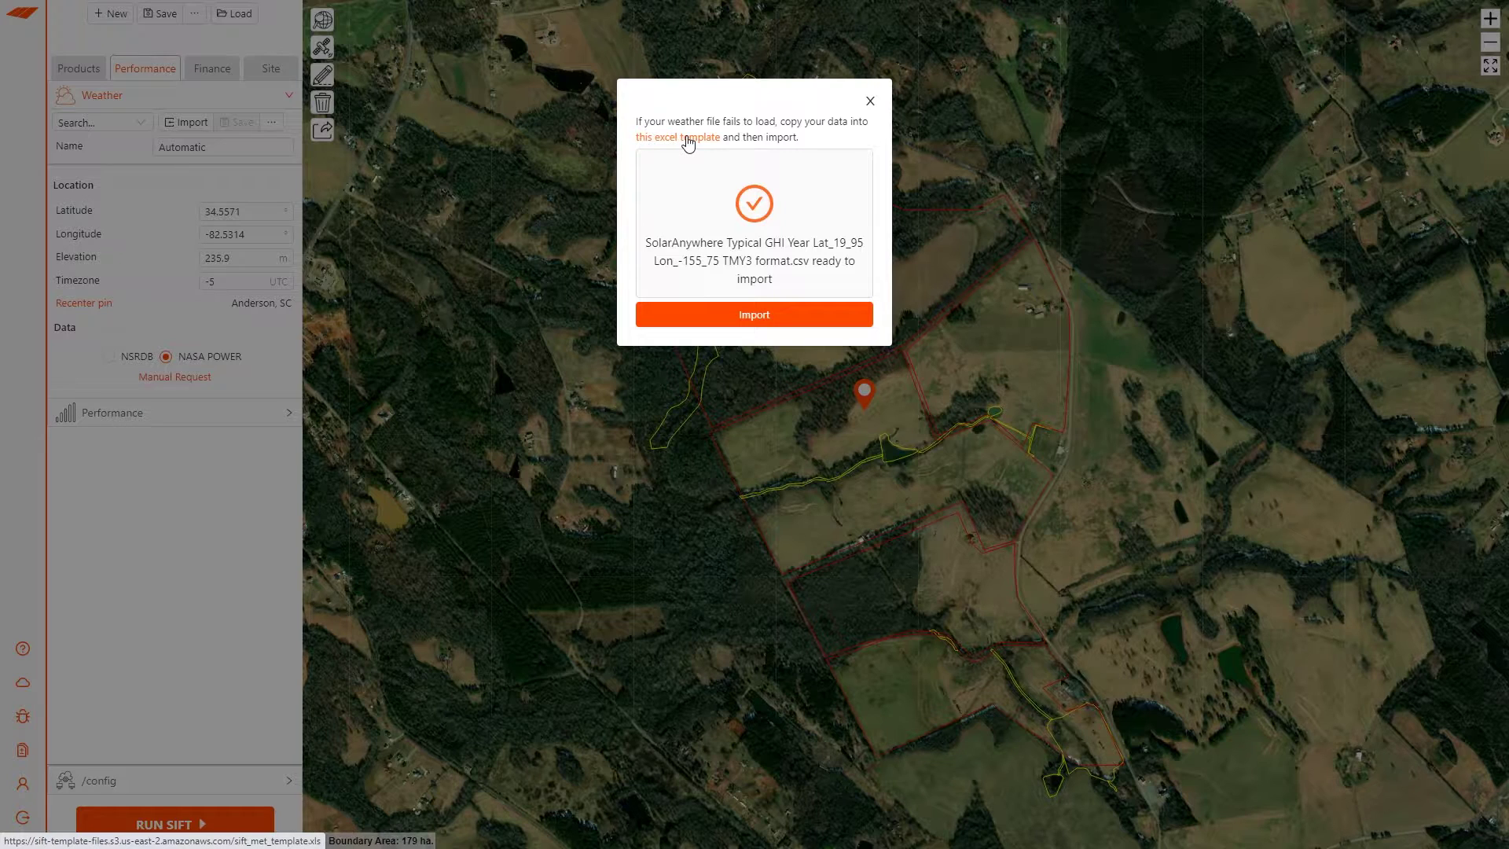
click(690, 319)
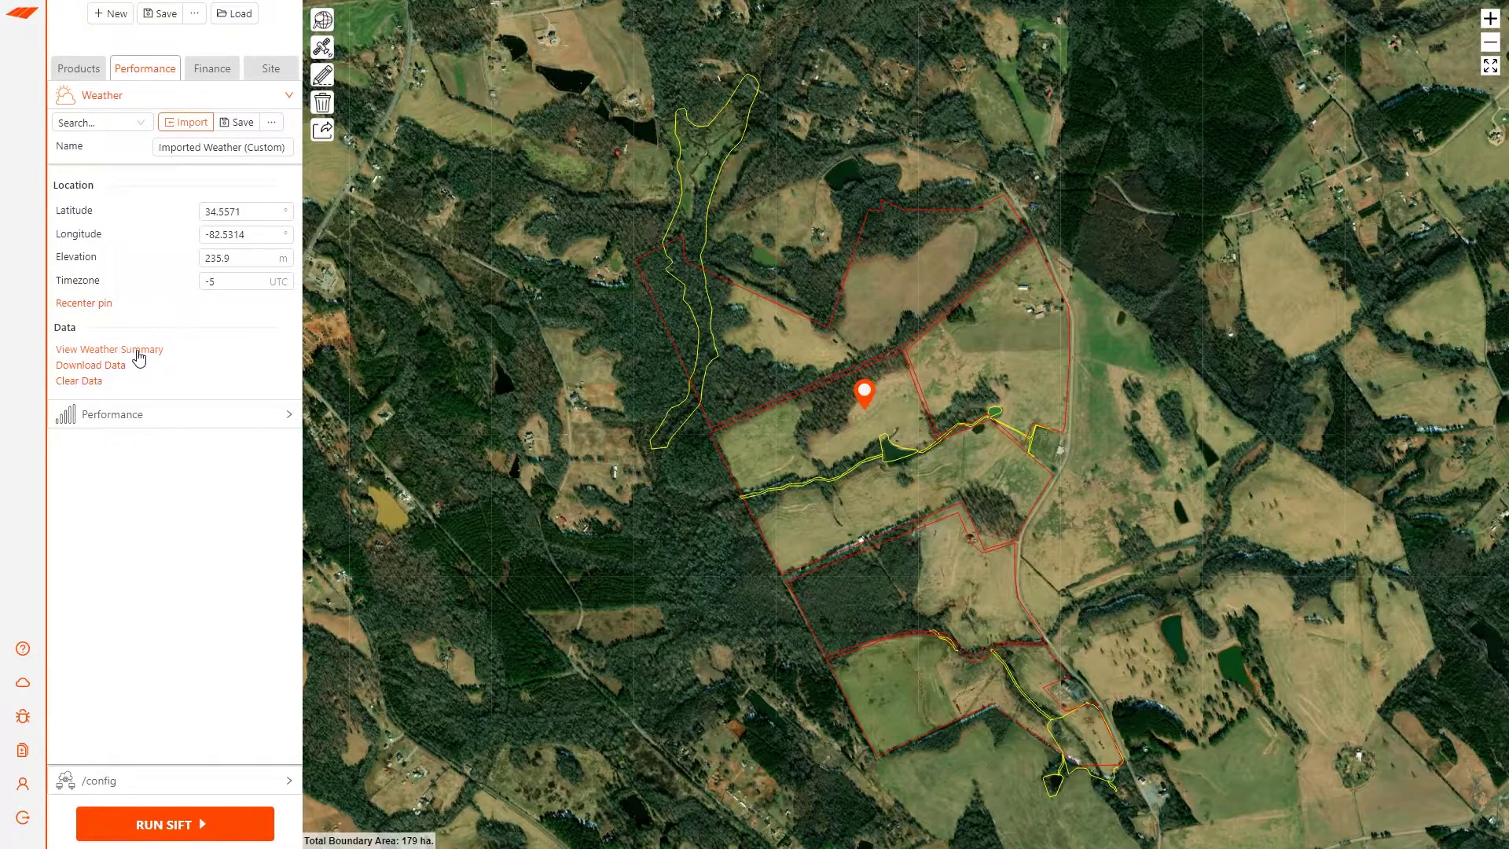
click(139, 357)
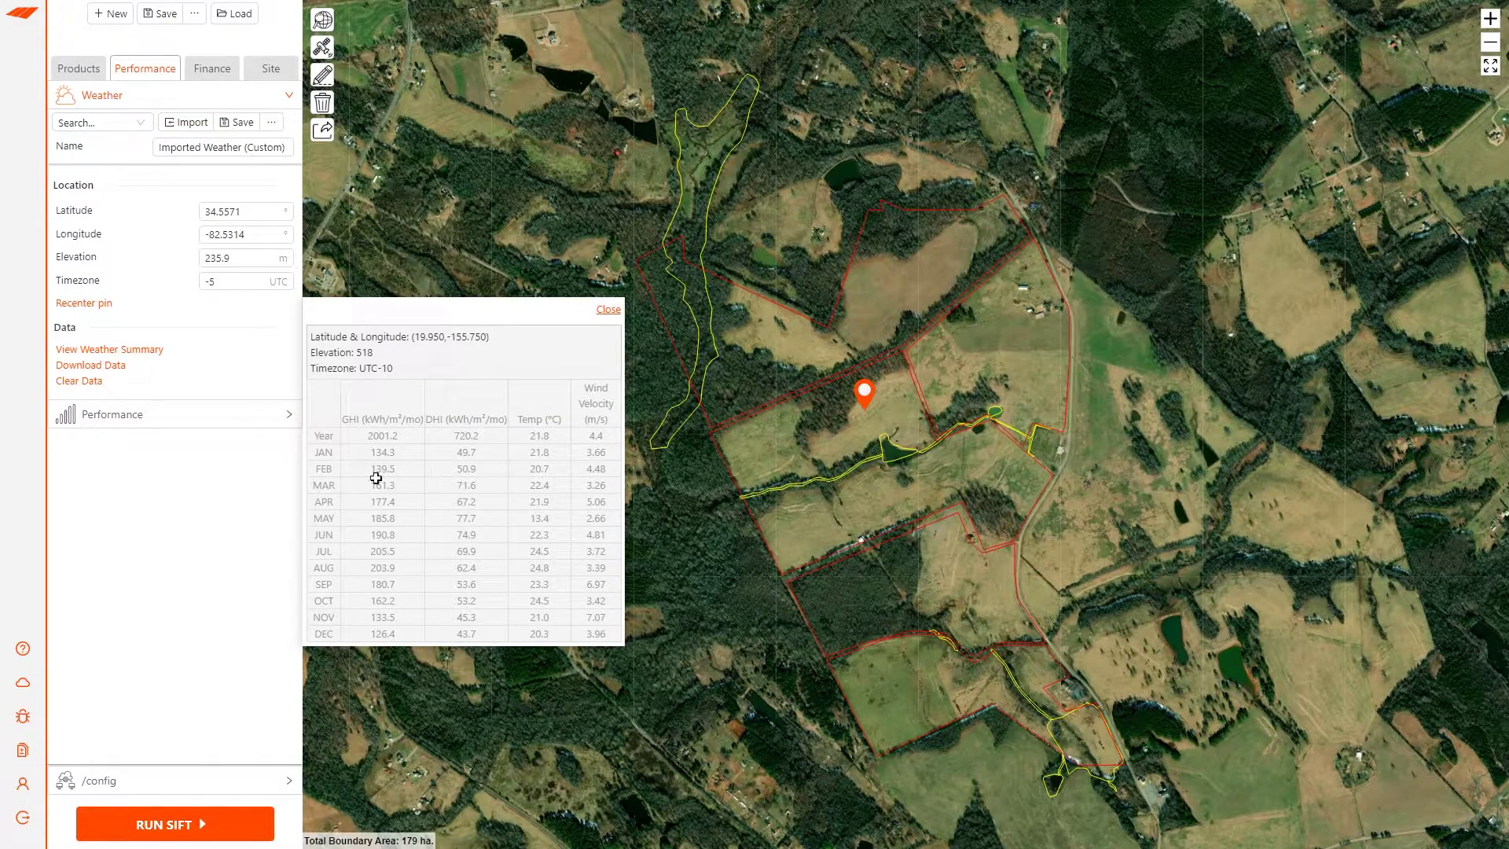
click(149, 350)
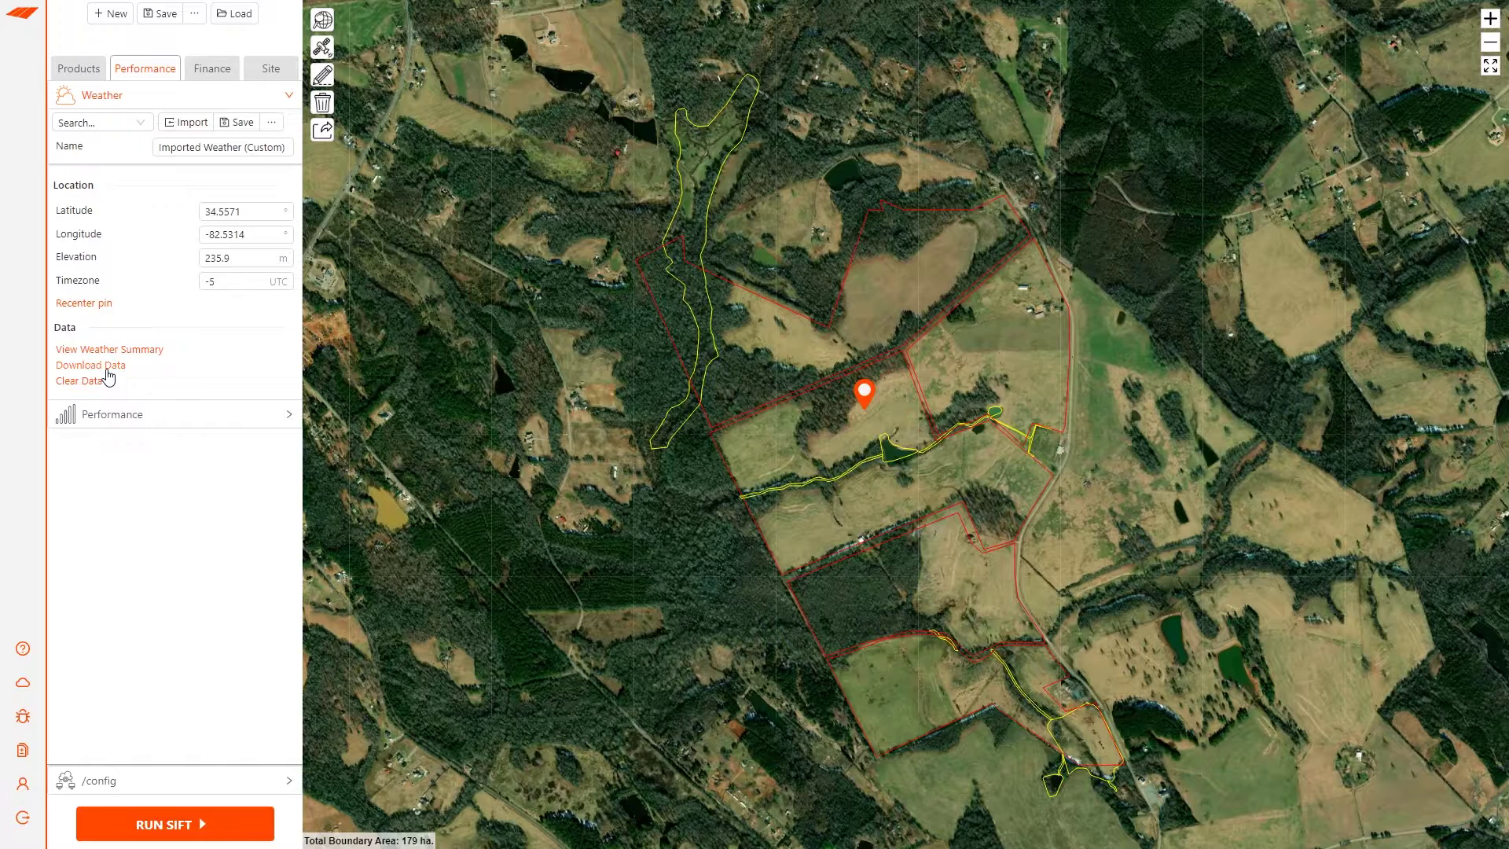
Enable monthly soiling and albedo values in the performance settings
click(161, 99)
click(153, 127)
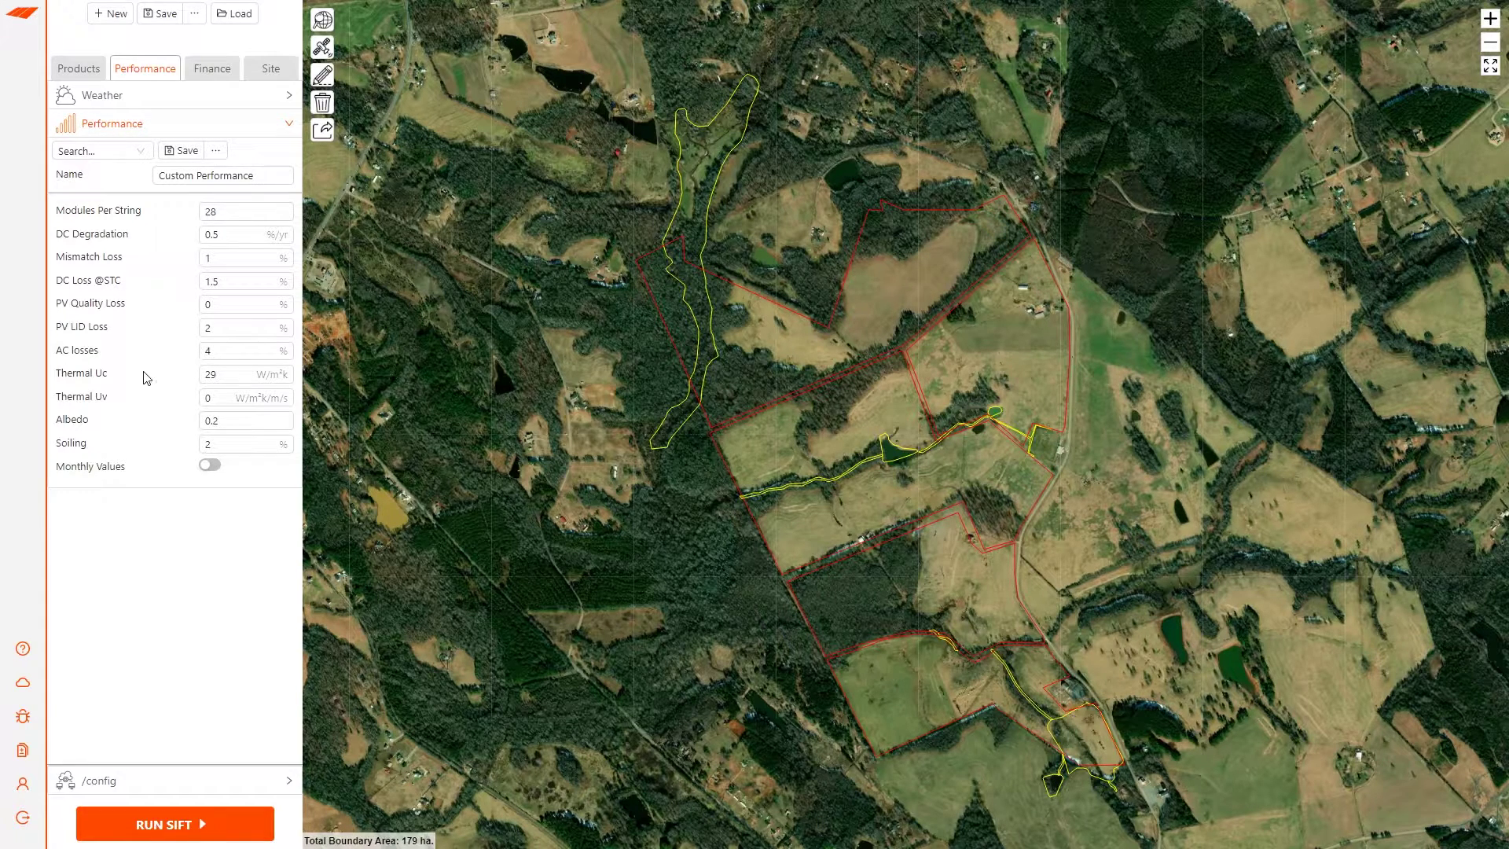
click(207, 465)
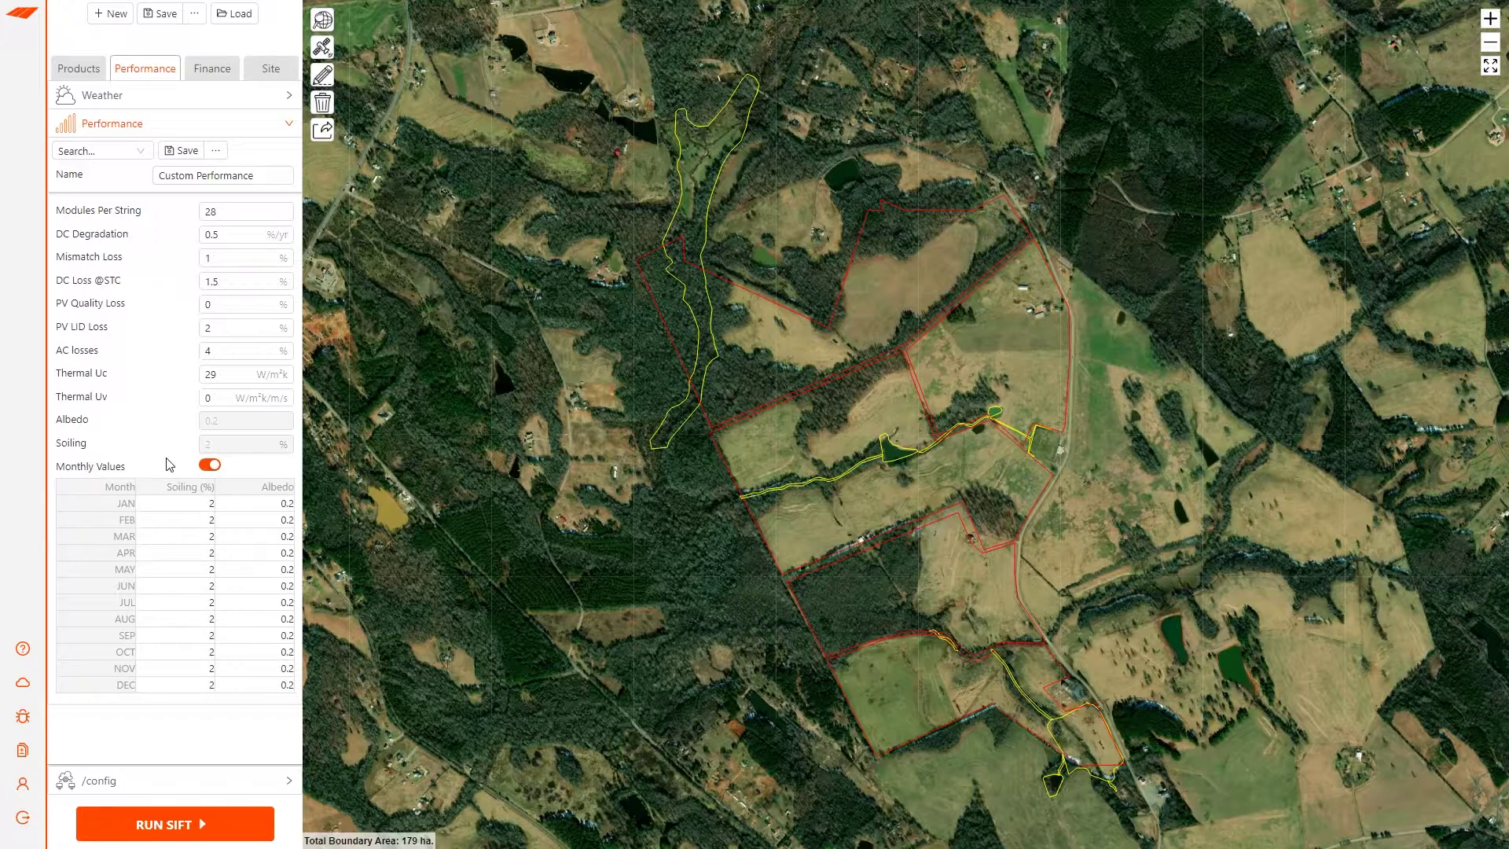
click(267, 174)
click(152, 125)
Enable the optional finance calculation for the project
click(197, 72)
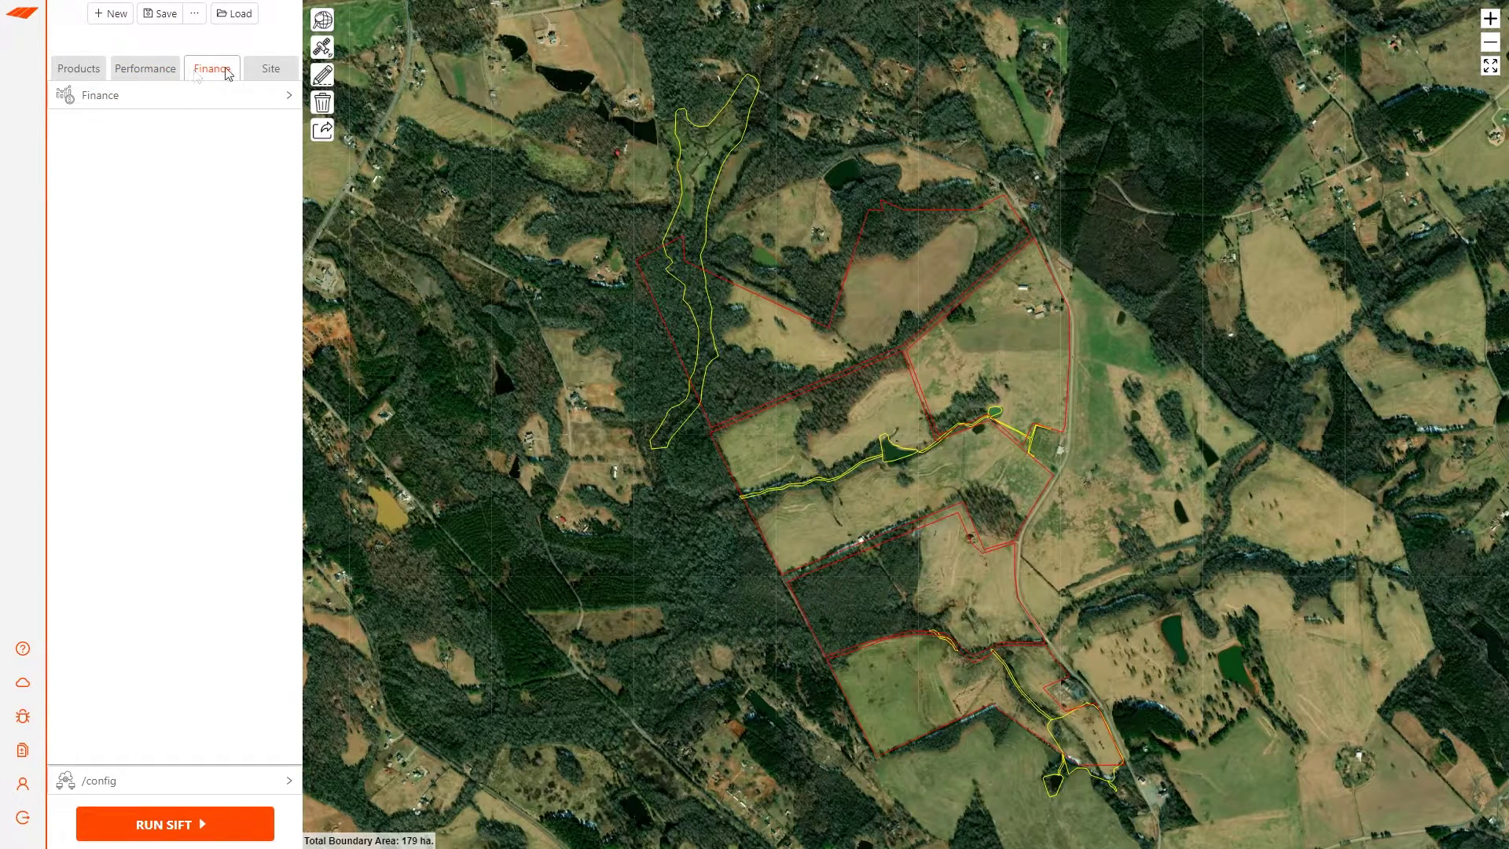
click(201, 105)
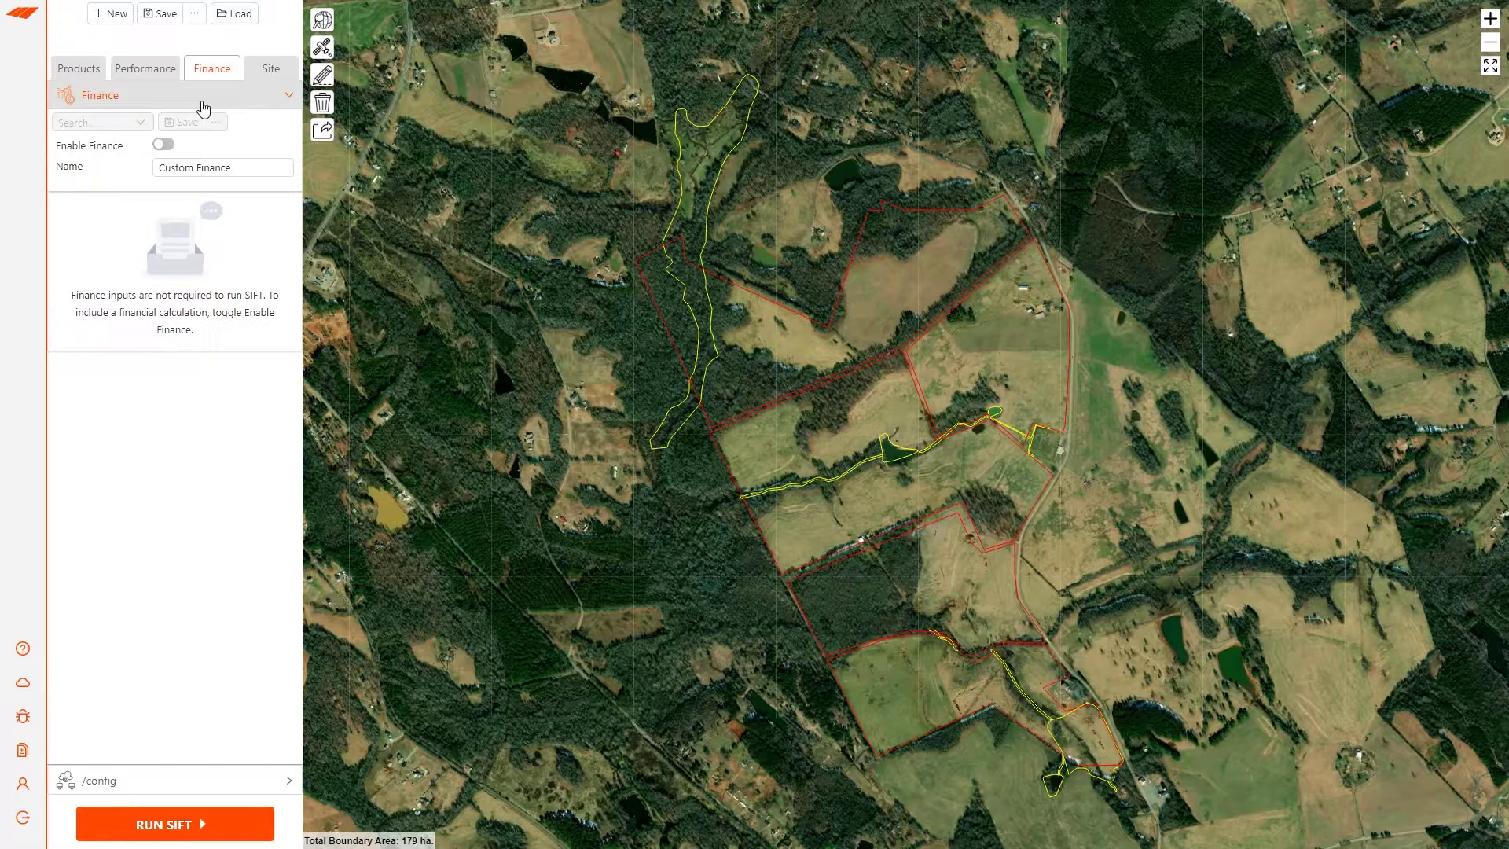
click(164, 145)
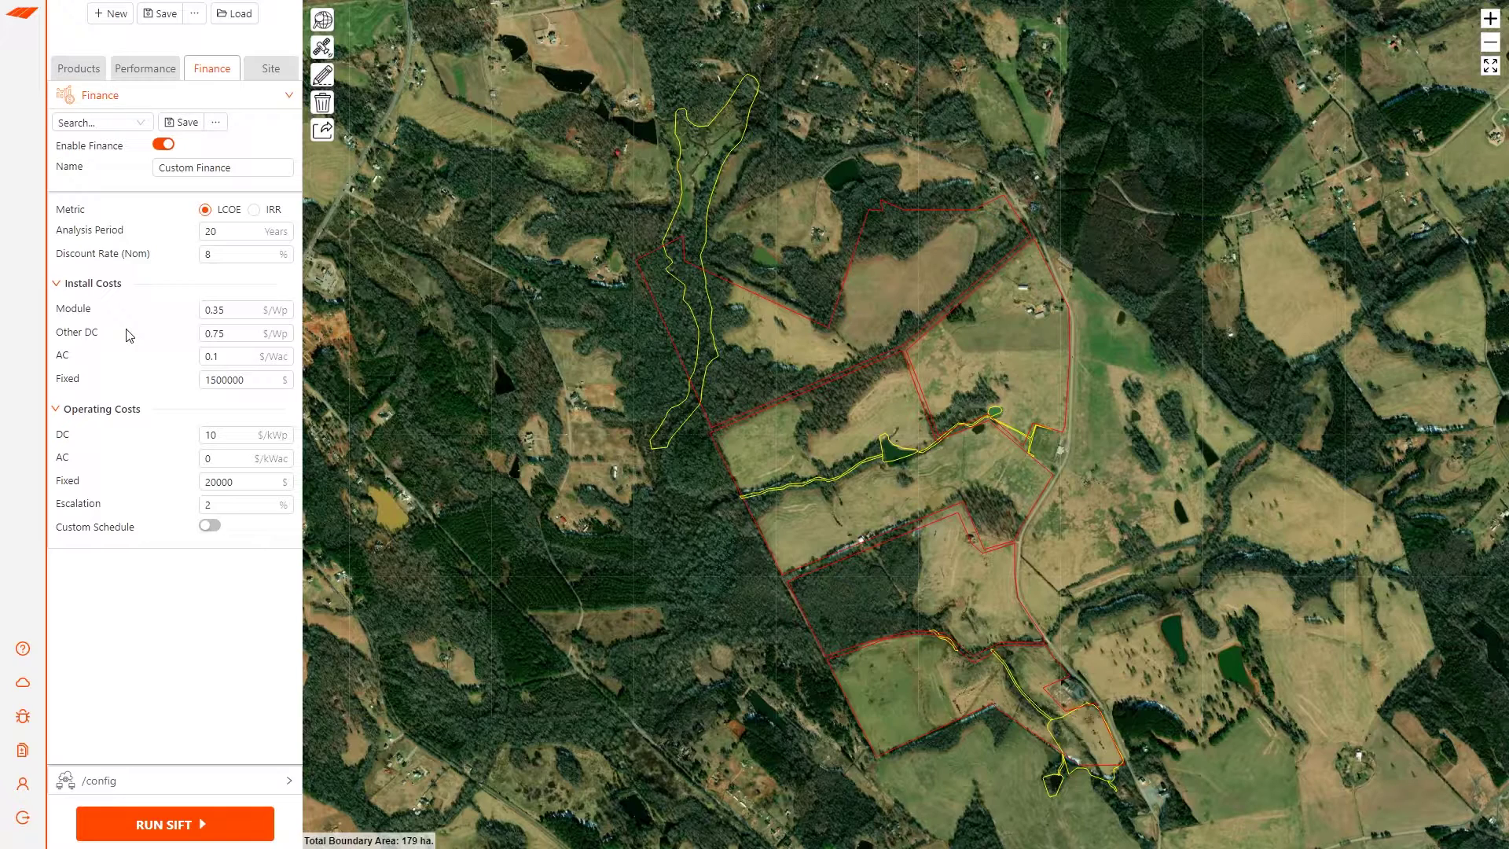
Review the install cost and operating cost inputs, including the fixed costs and the escalation rate
click(208, 334)
click(230, 360)
click(246, 380)
click(187, 430)
click(224, 438)
click(221, 458)
click(236, 479)
click(226, 504)
click(222, 536)
Switch the finance metric to IRR, turning the custom operating cost schedule on before and off after
click(209, 528)
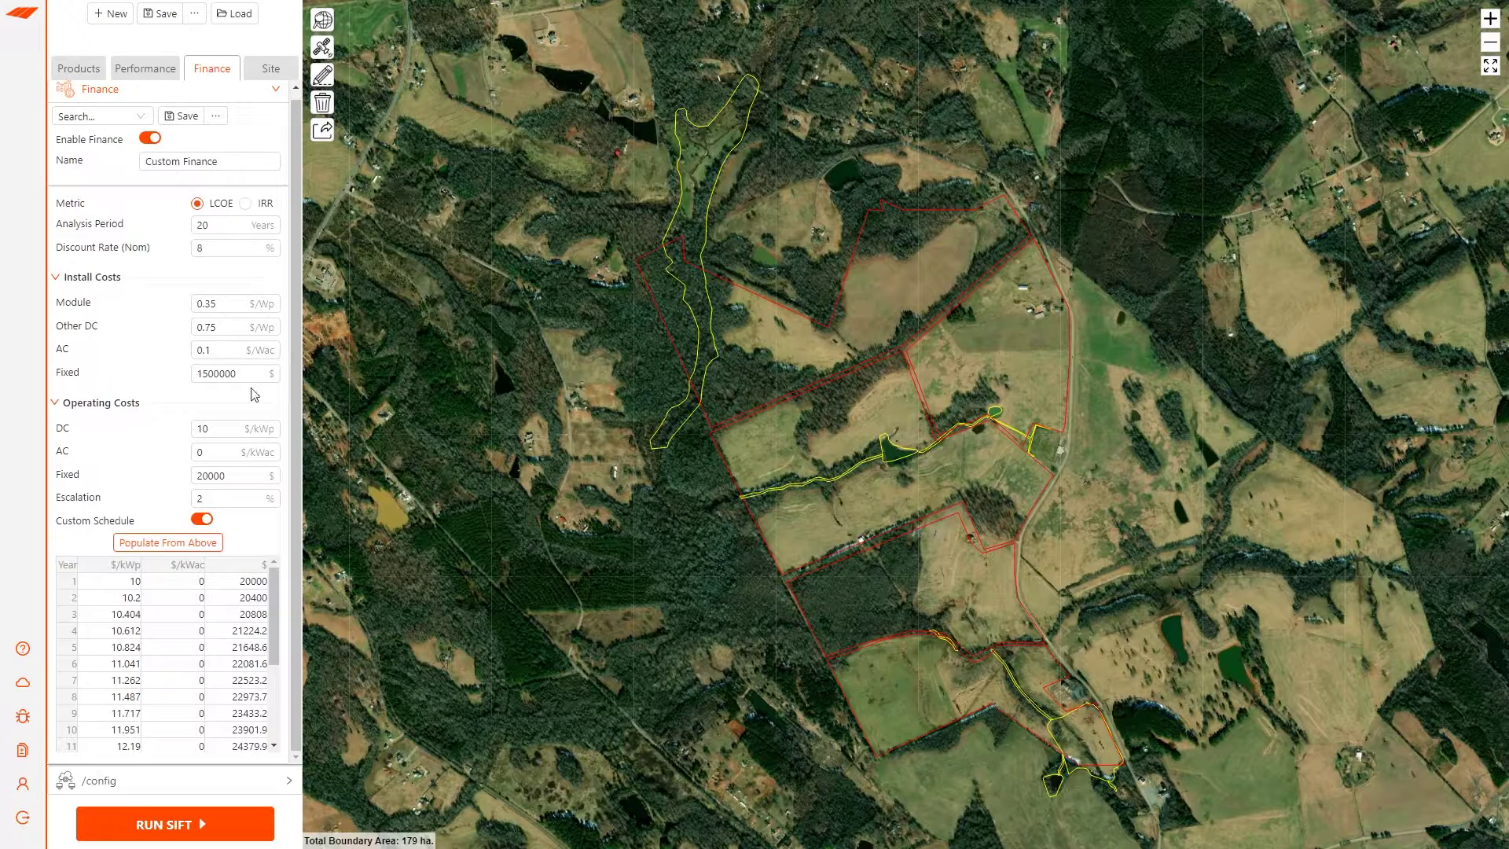
click(246, 203)
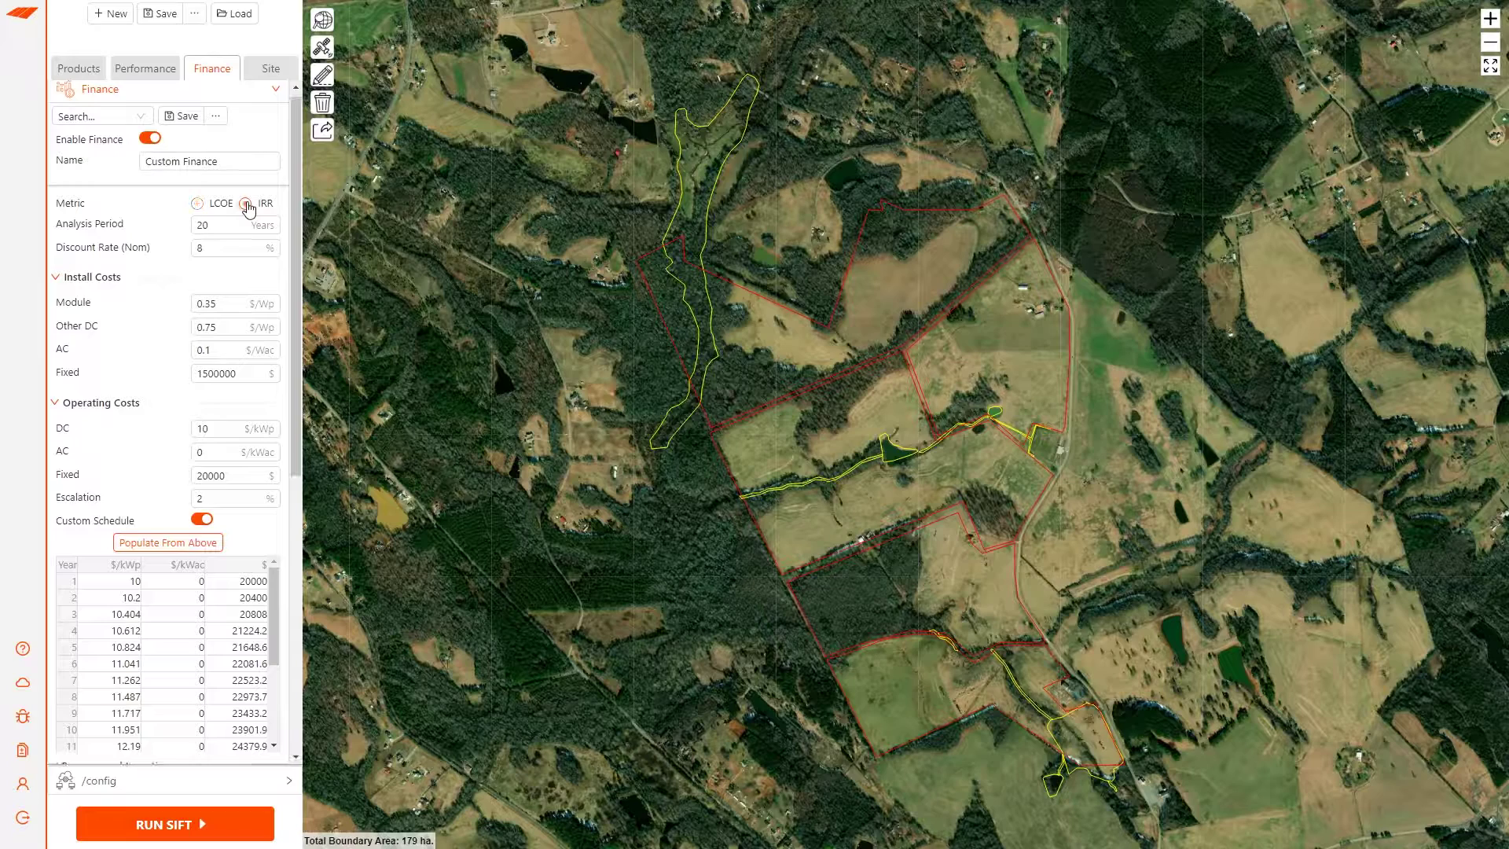
click(200, 519)
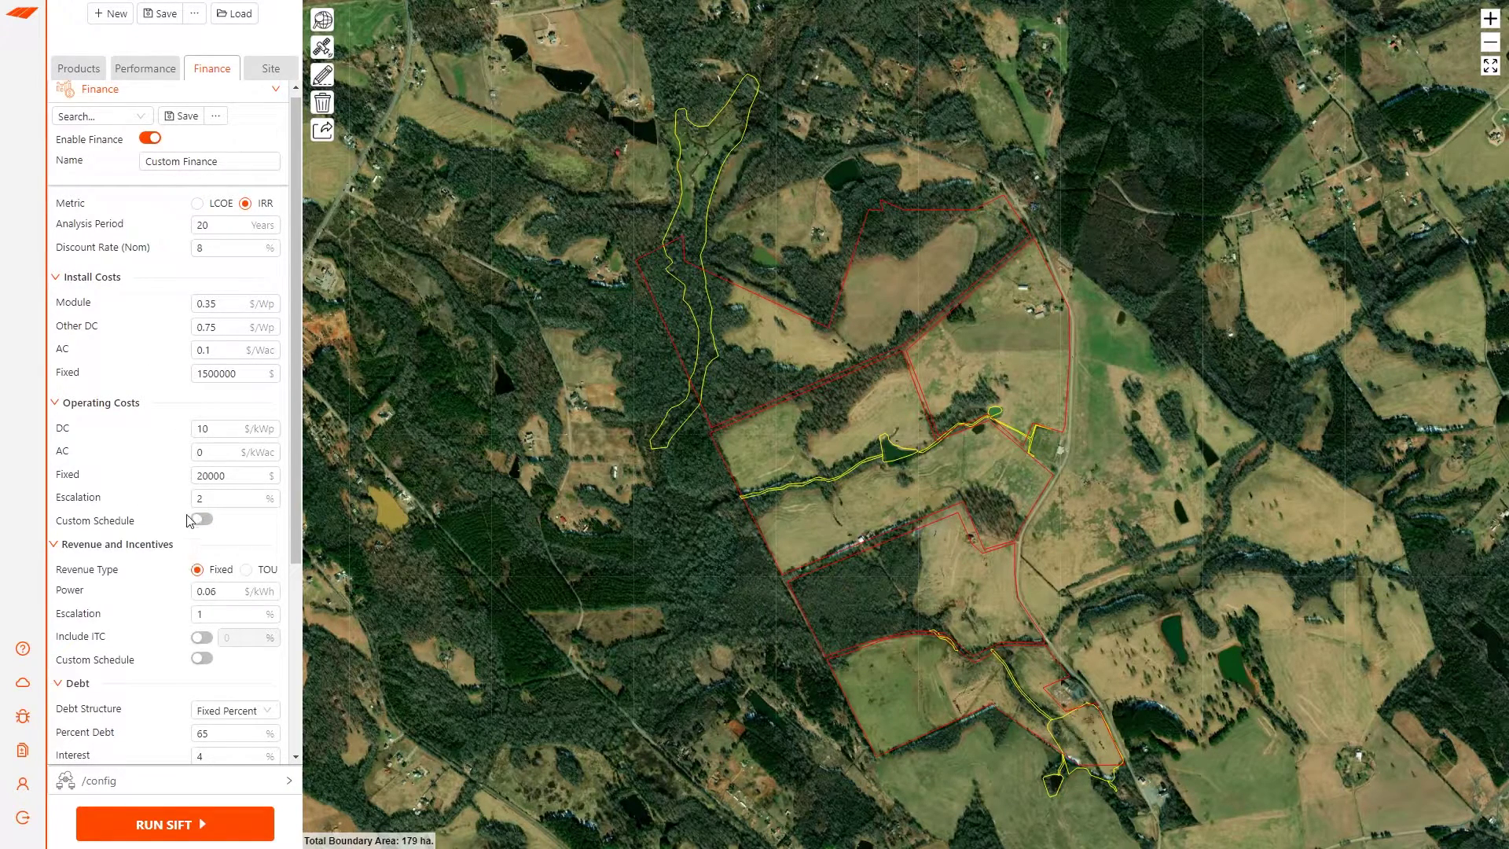
Set the revenue type to TOU and open the TOU 12x24 price table
scroll(180, 458, down, 2)
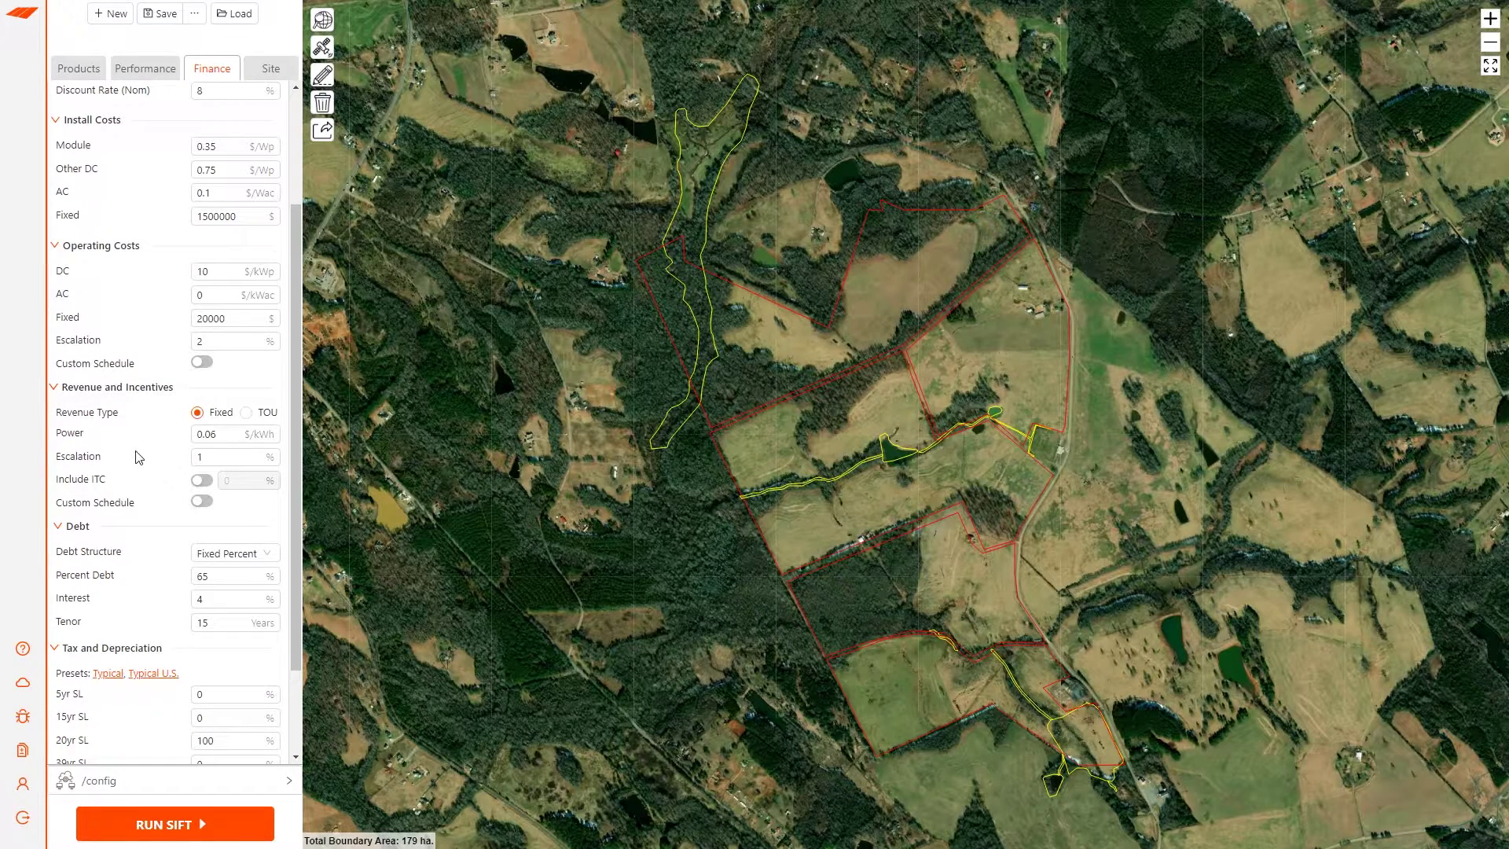
click(196, 437)
click(246, 414)
click(227, 431)
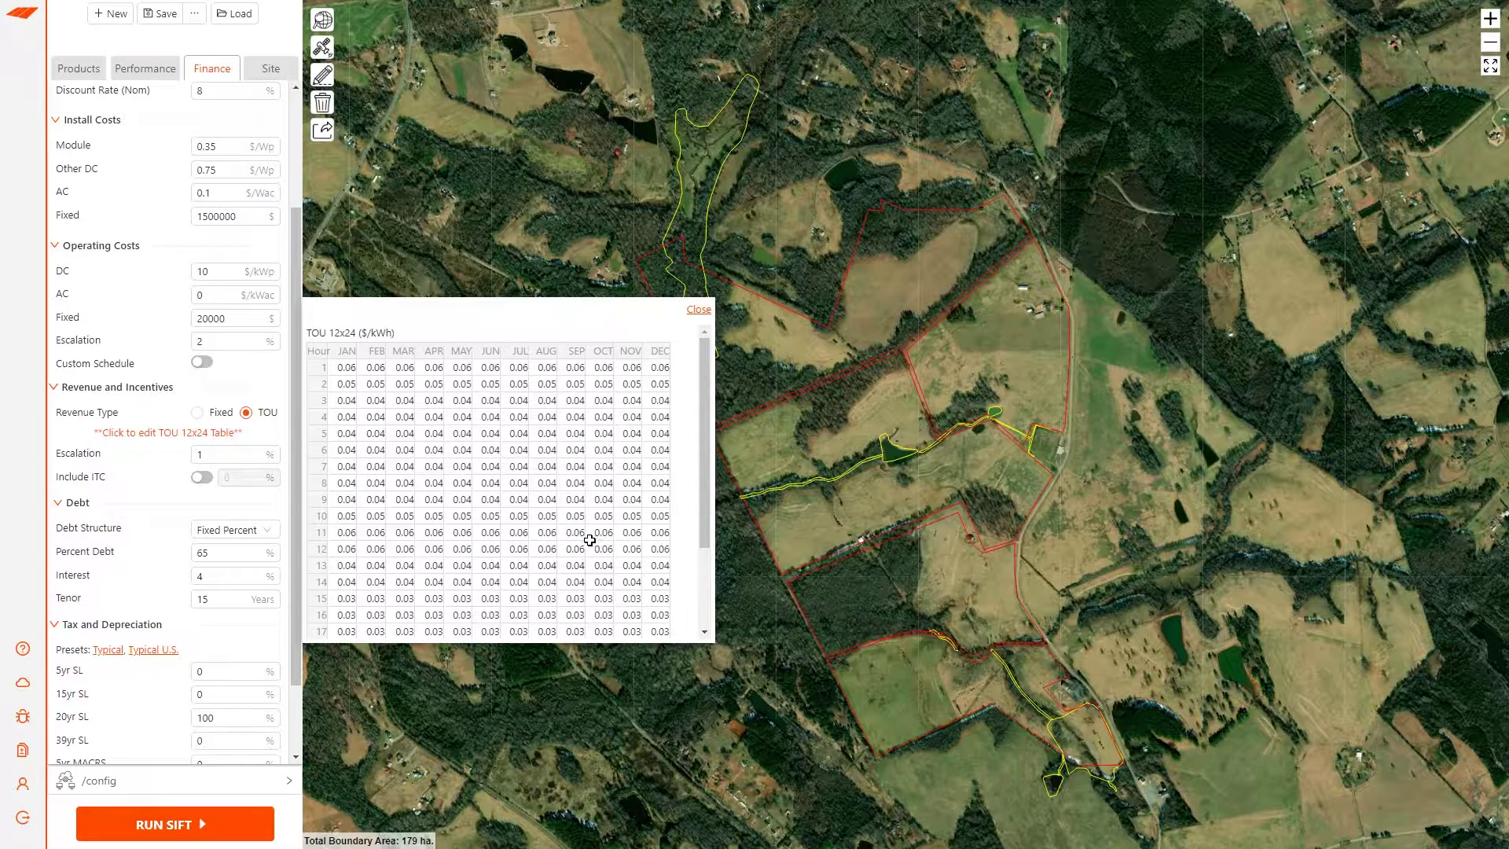
Include the ITC in the revenue and incentive inputs and close the TOU 12x24 price table
click(201, 477)
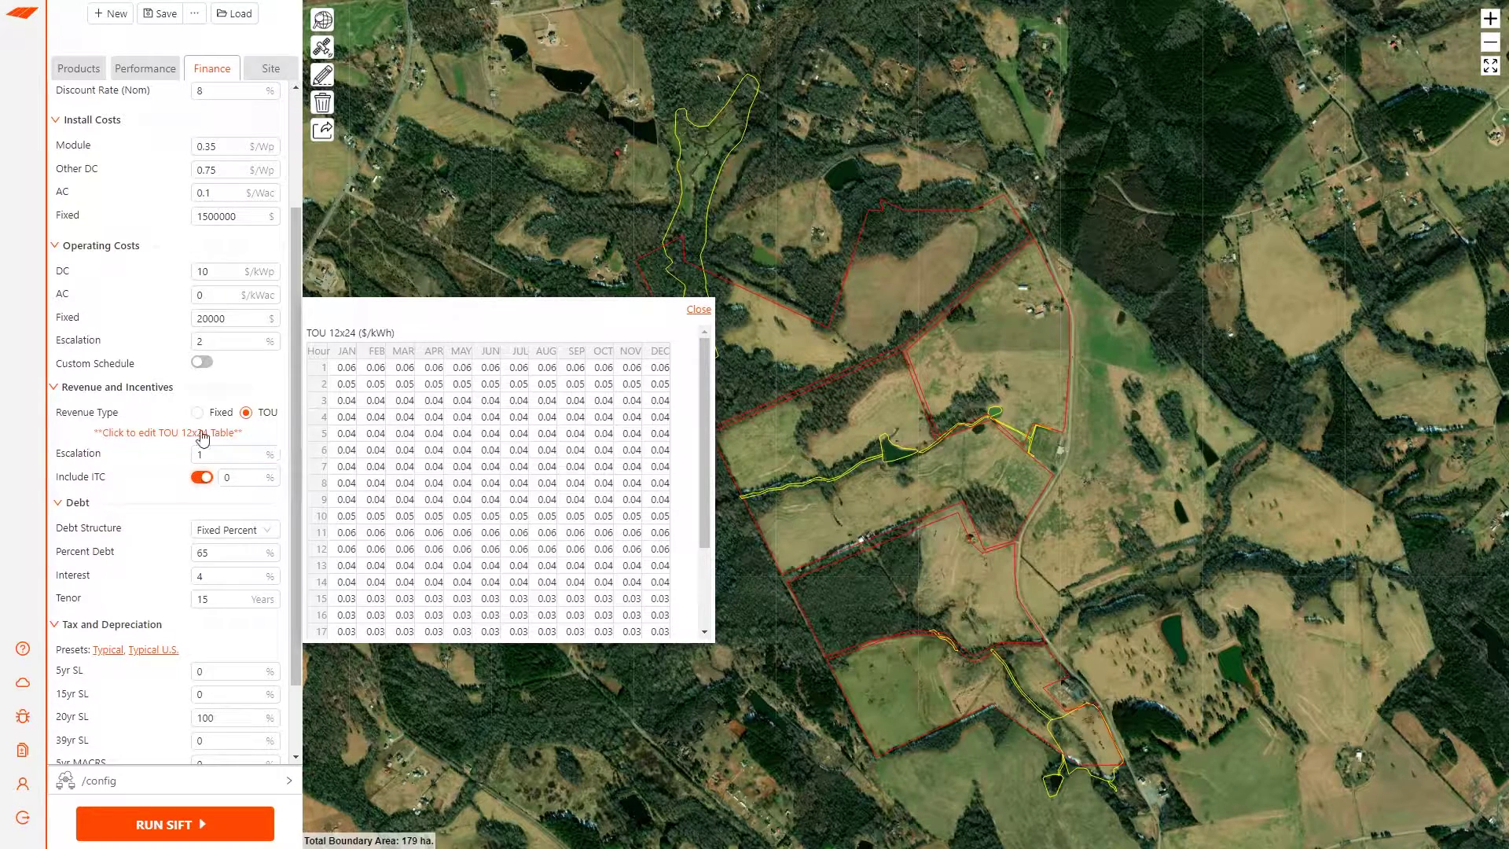
click(199, 440)
click(200, 448)
text(1)
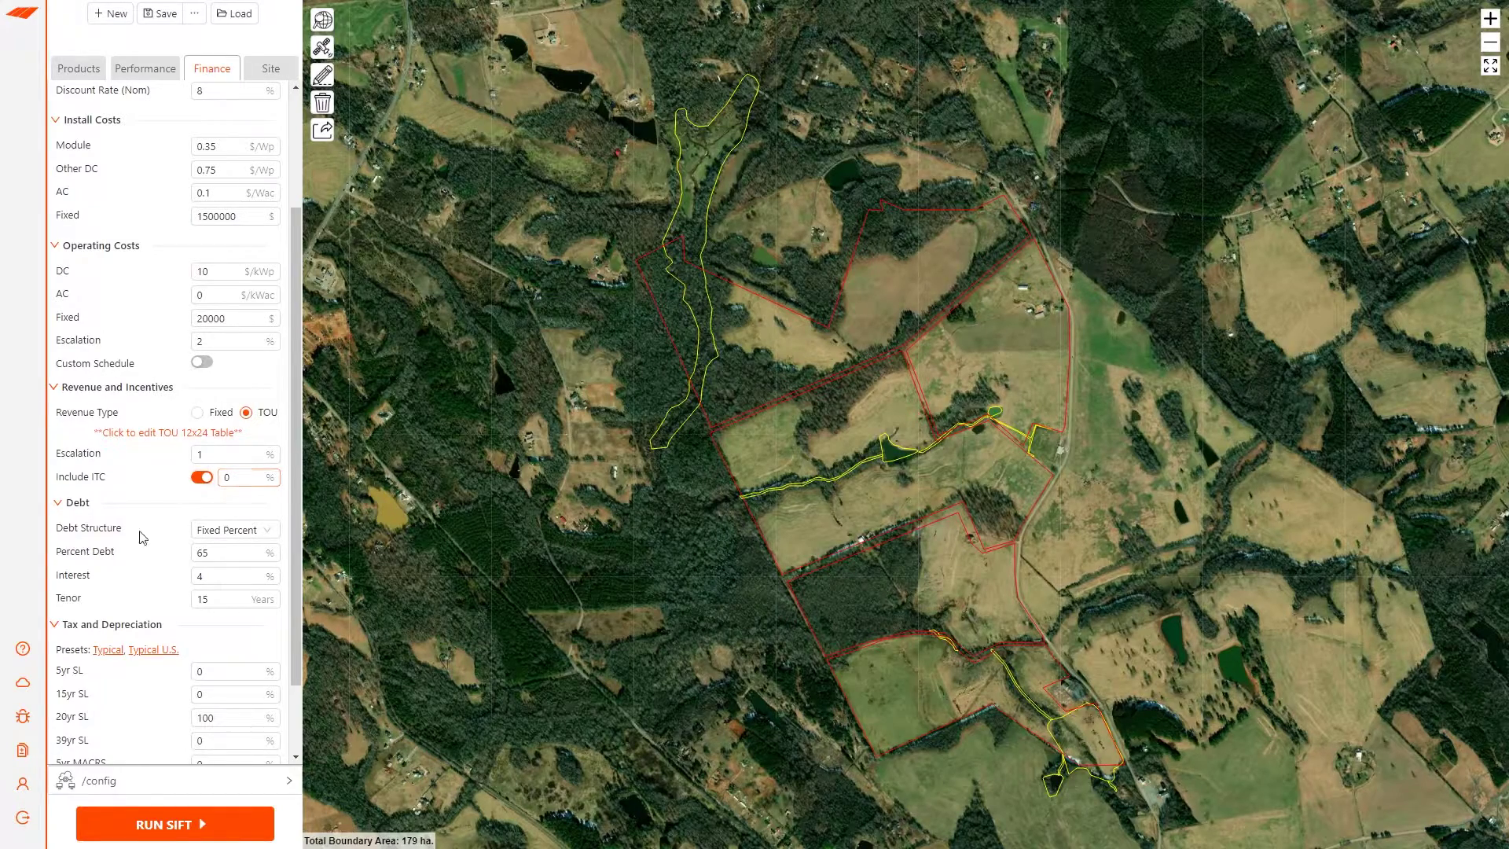
Review the debt structure options and the tax and depreciation inputs
click(246, 531)
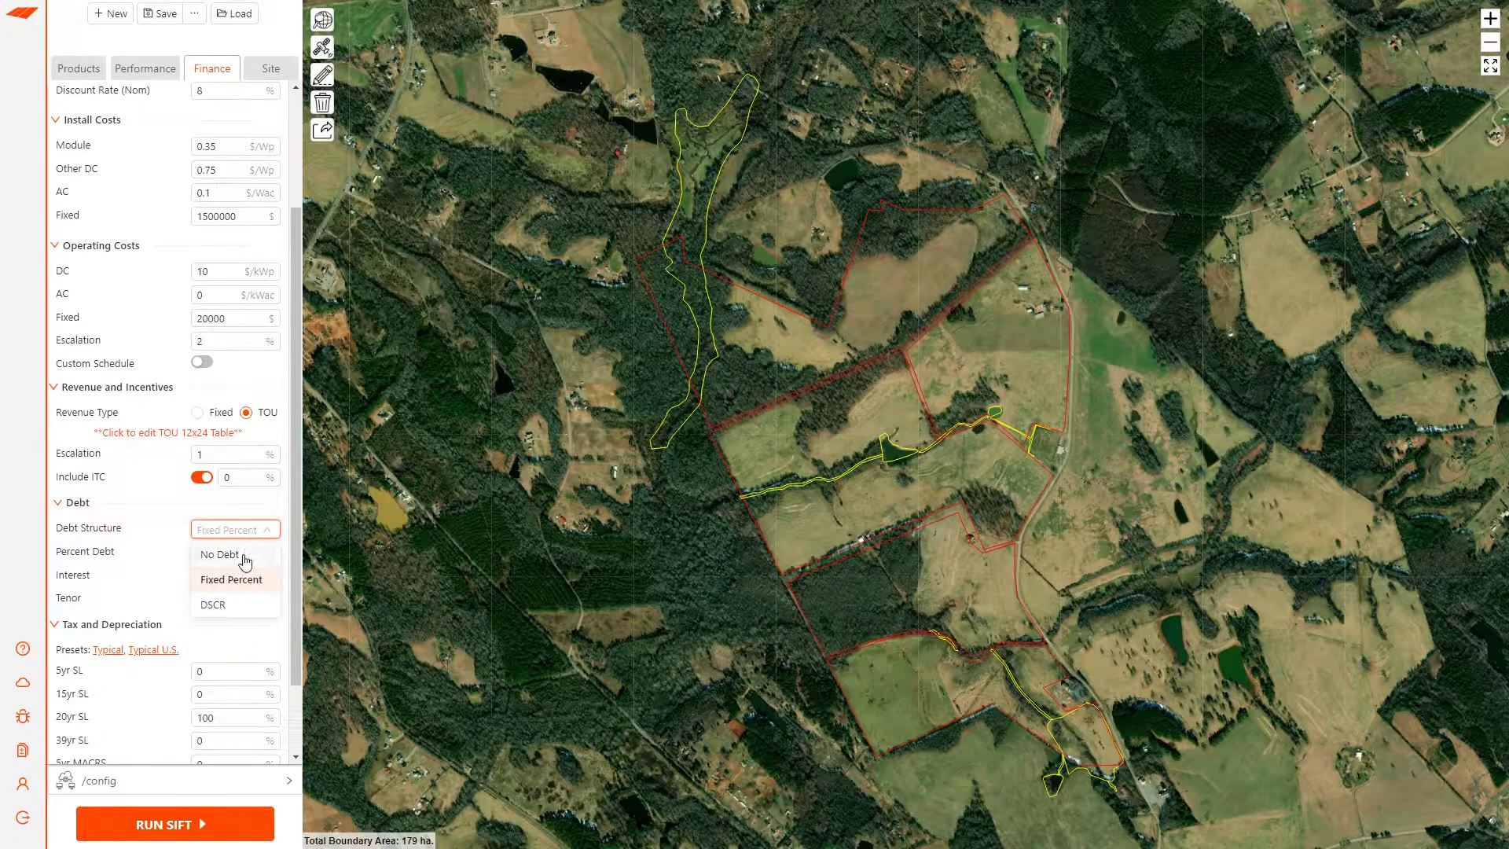
click(157, 569)
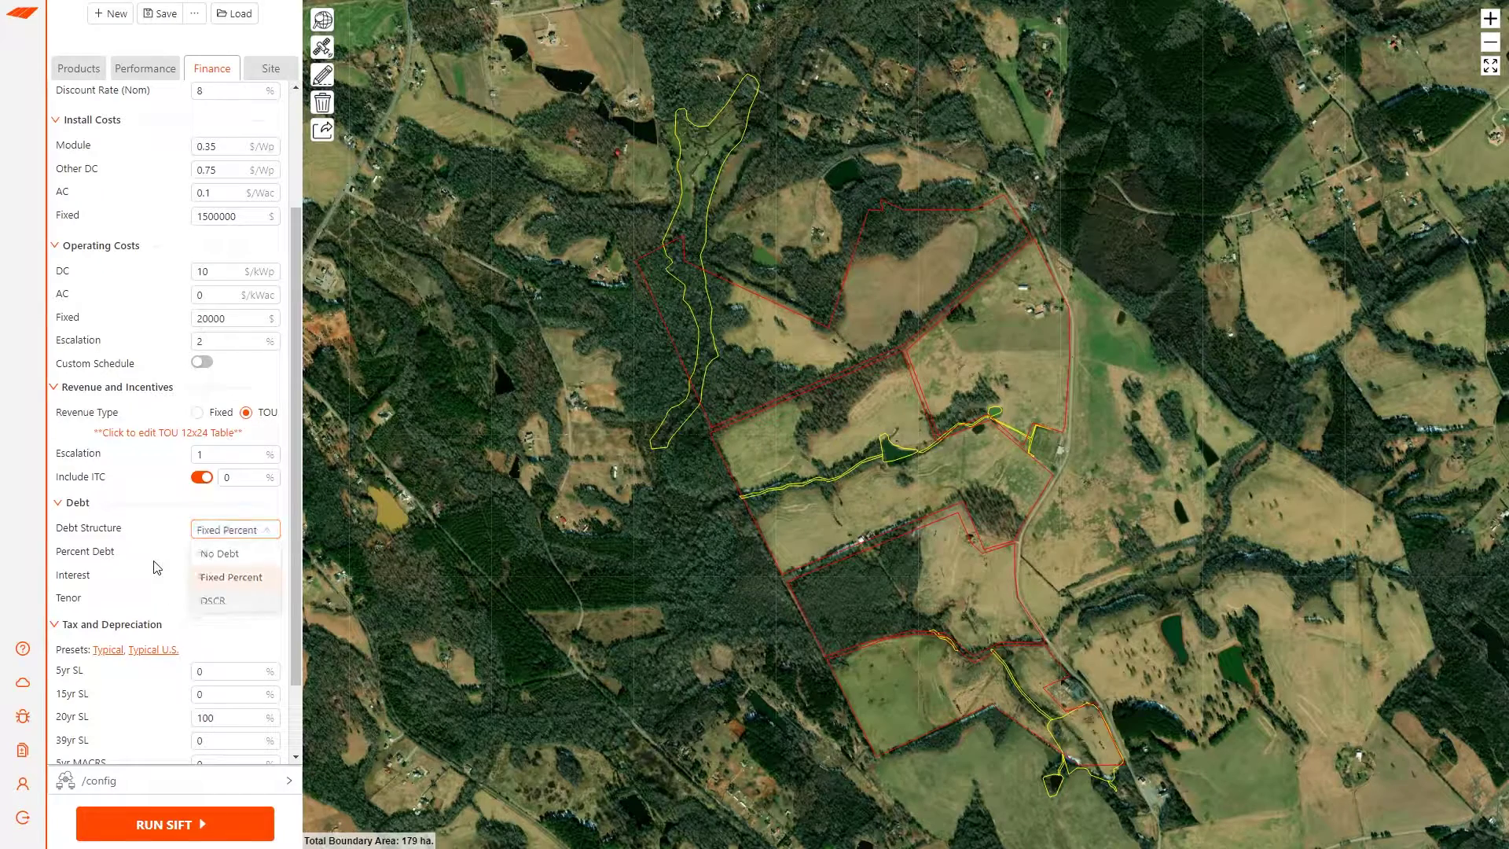
scroll(169, 528, down, 1)
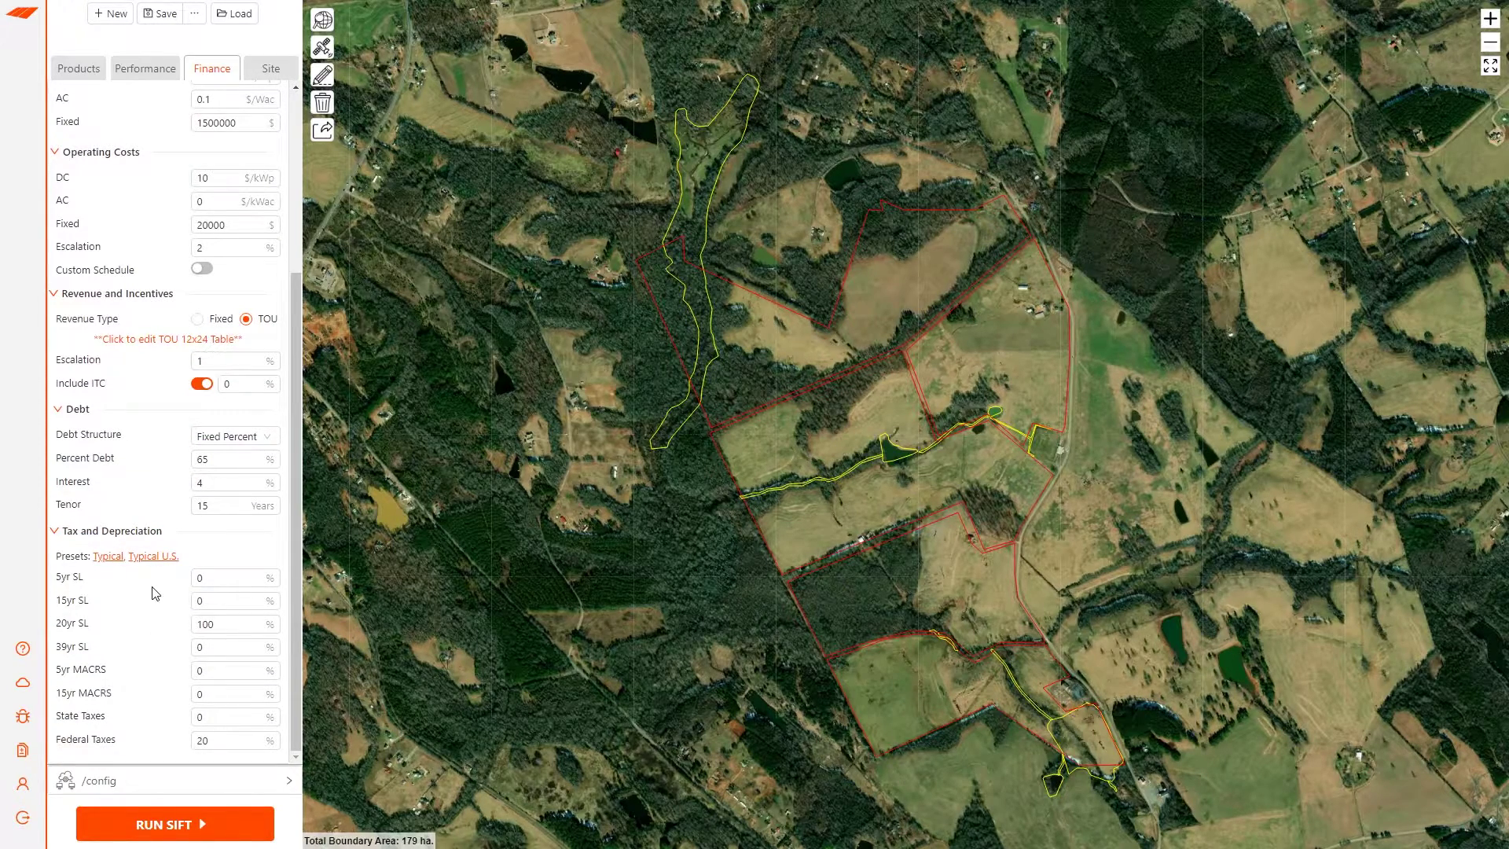
click(206, 716)
Review the name field and save option at the head of the finance configuration
scroll(153, 569, up, 3)
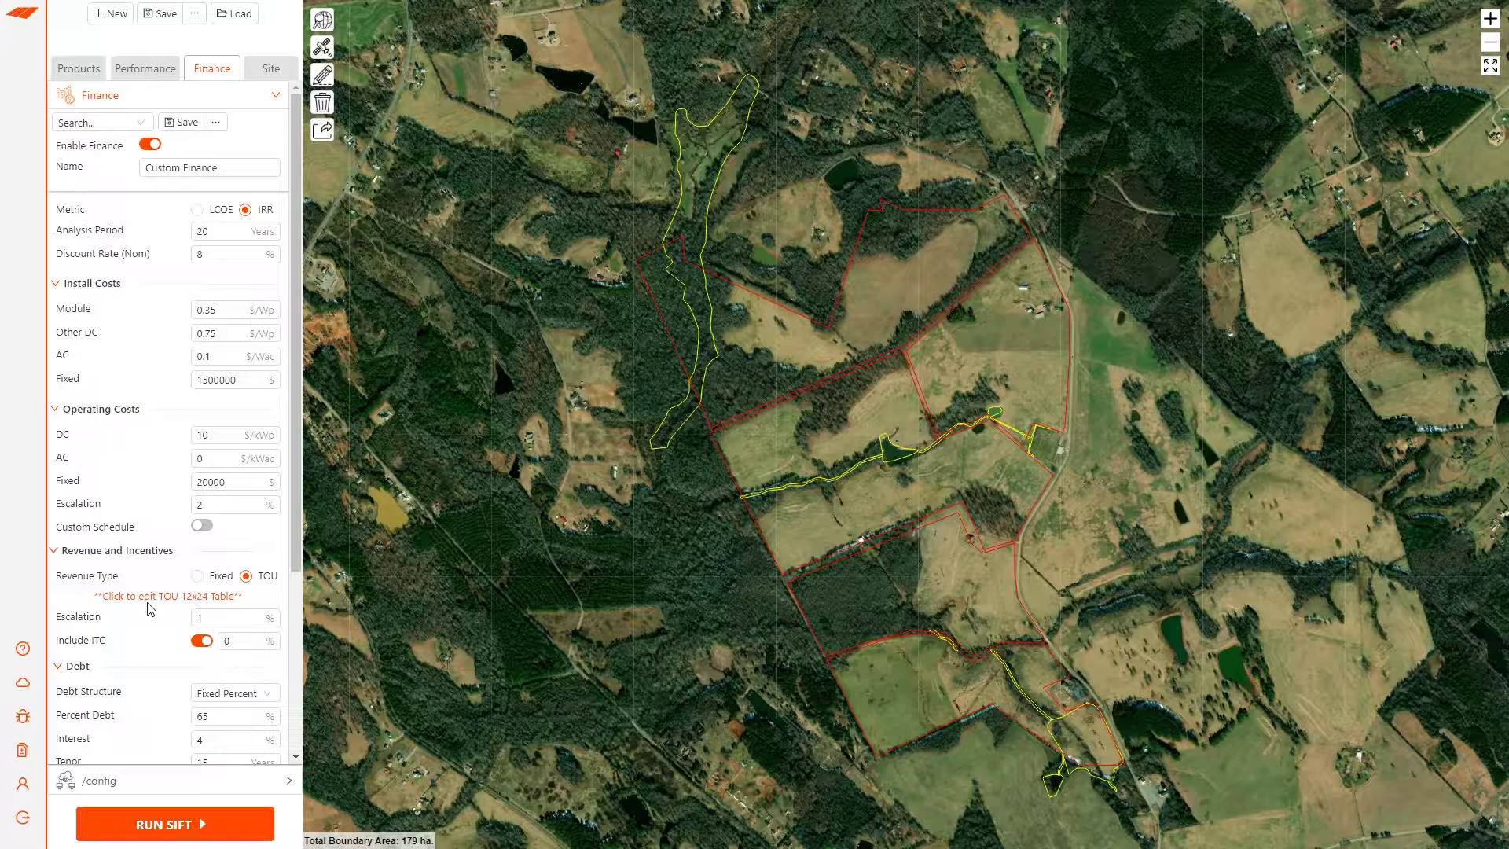
click(188, 172)
click(181, 122)
click(203, 163)
click(205, 158)
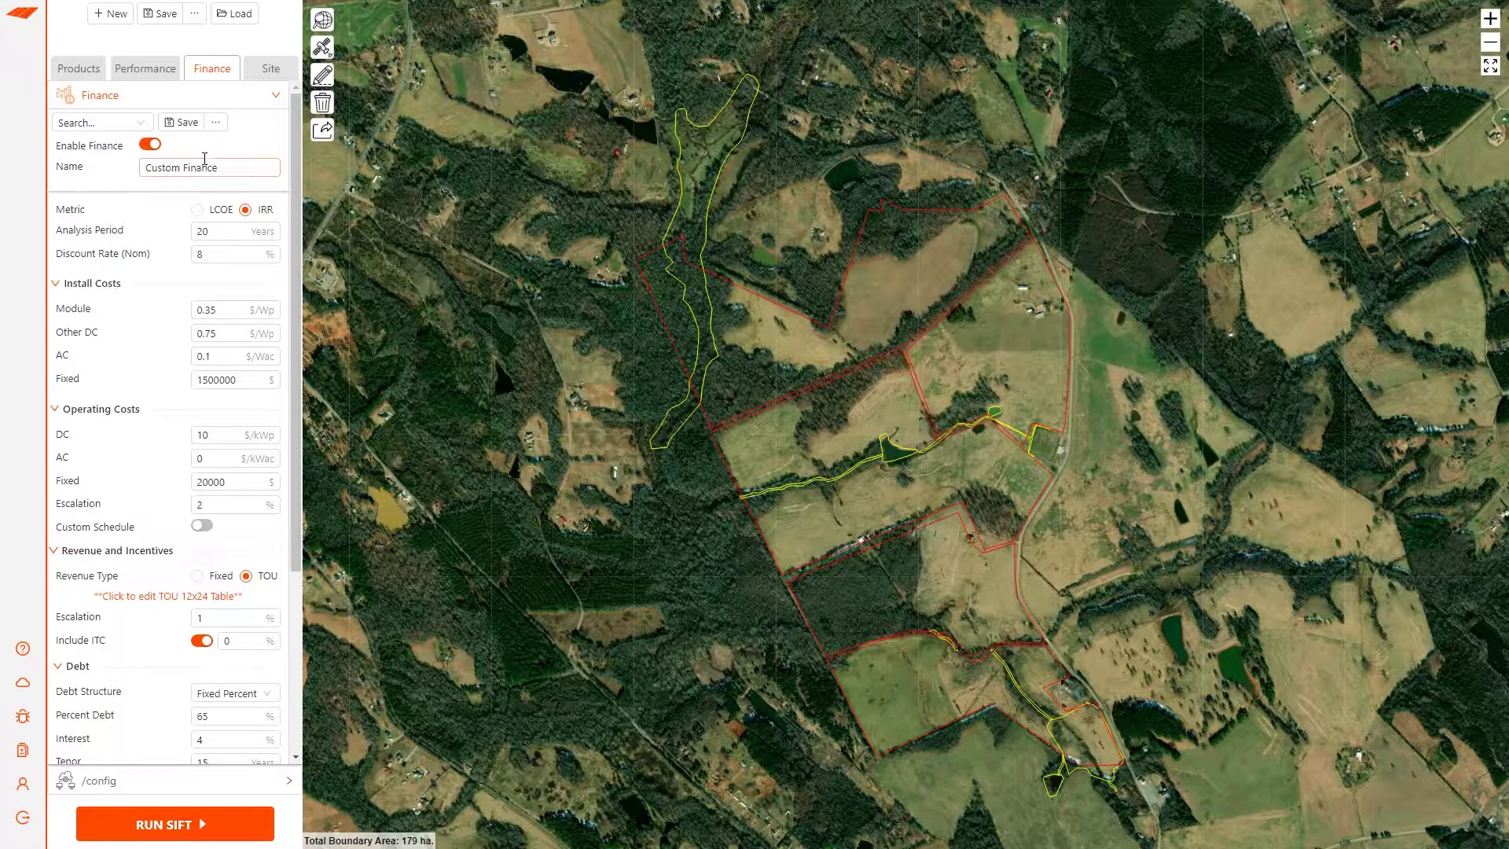
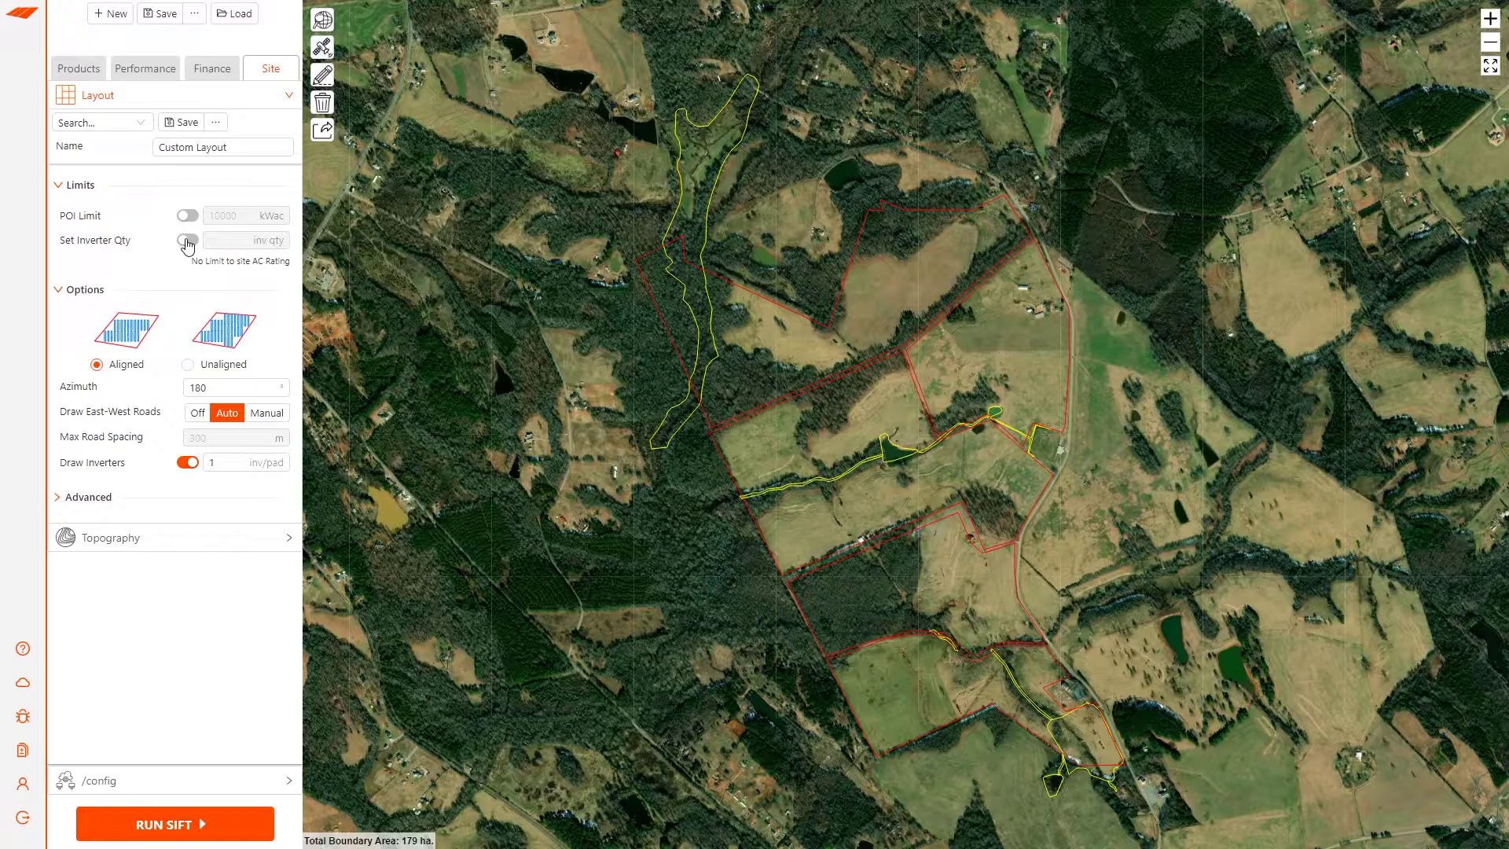
Try limiting the site layout to 10 inverters, and turn the inverter quantity limit off again
click(186, 242)
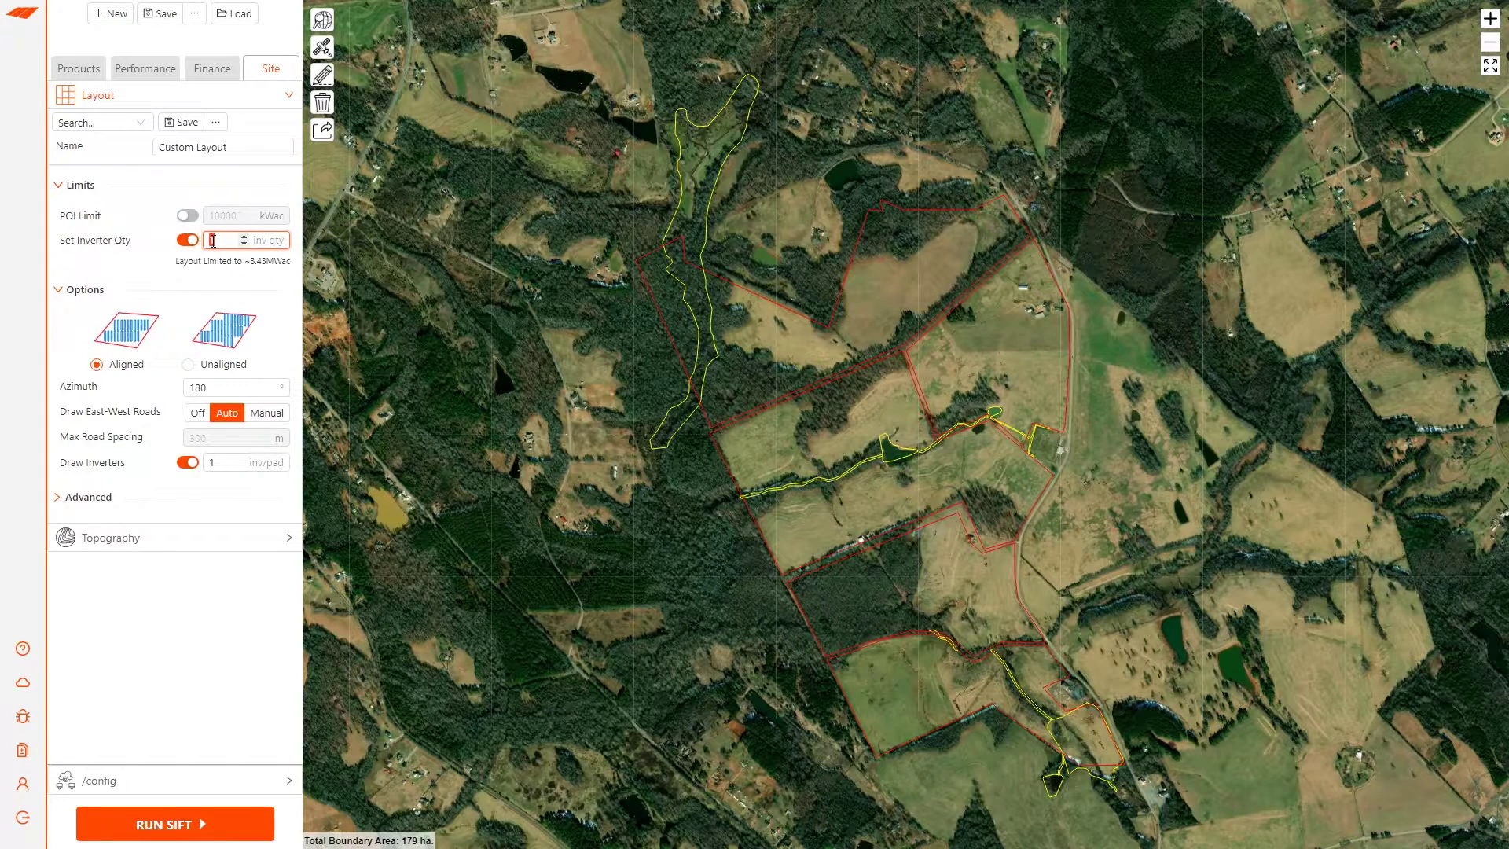
text(10)
click(183, 242)
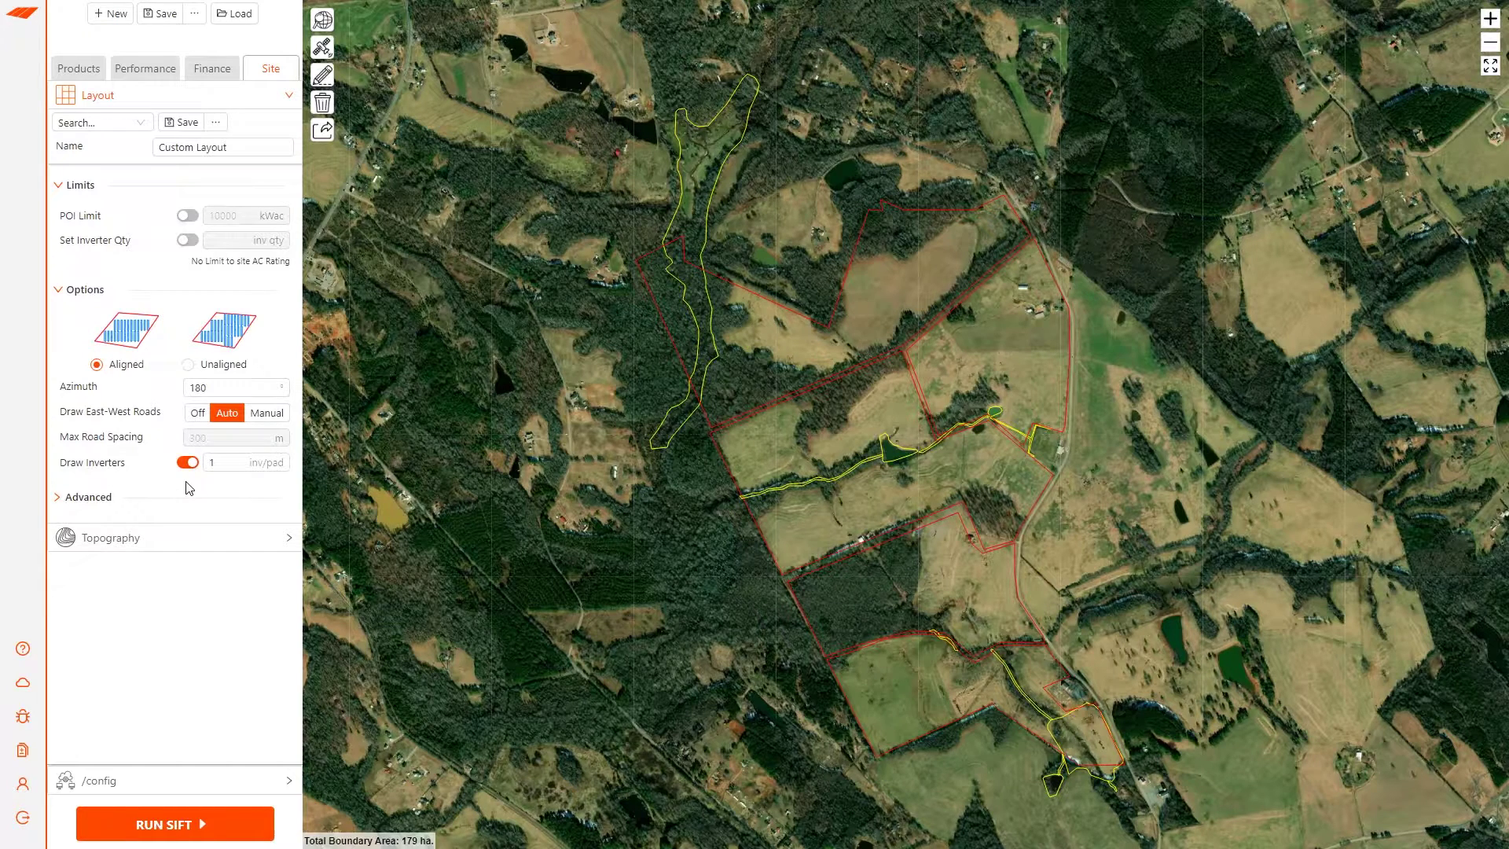
Check the advanced layout settings and import the site topography from USGS
click(89, 506)
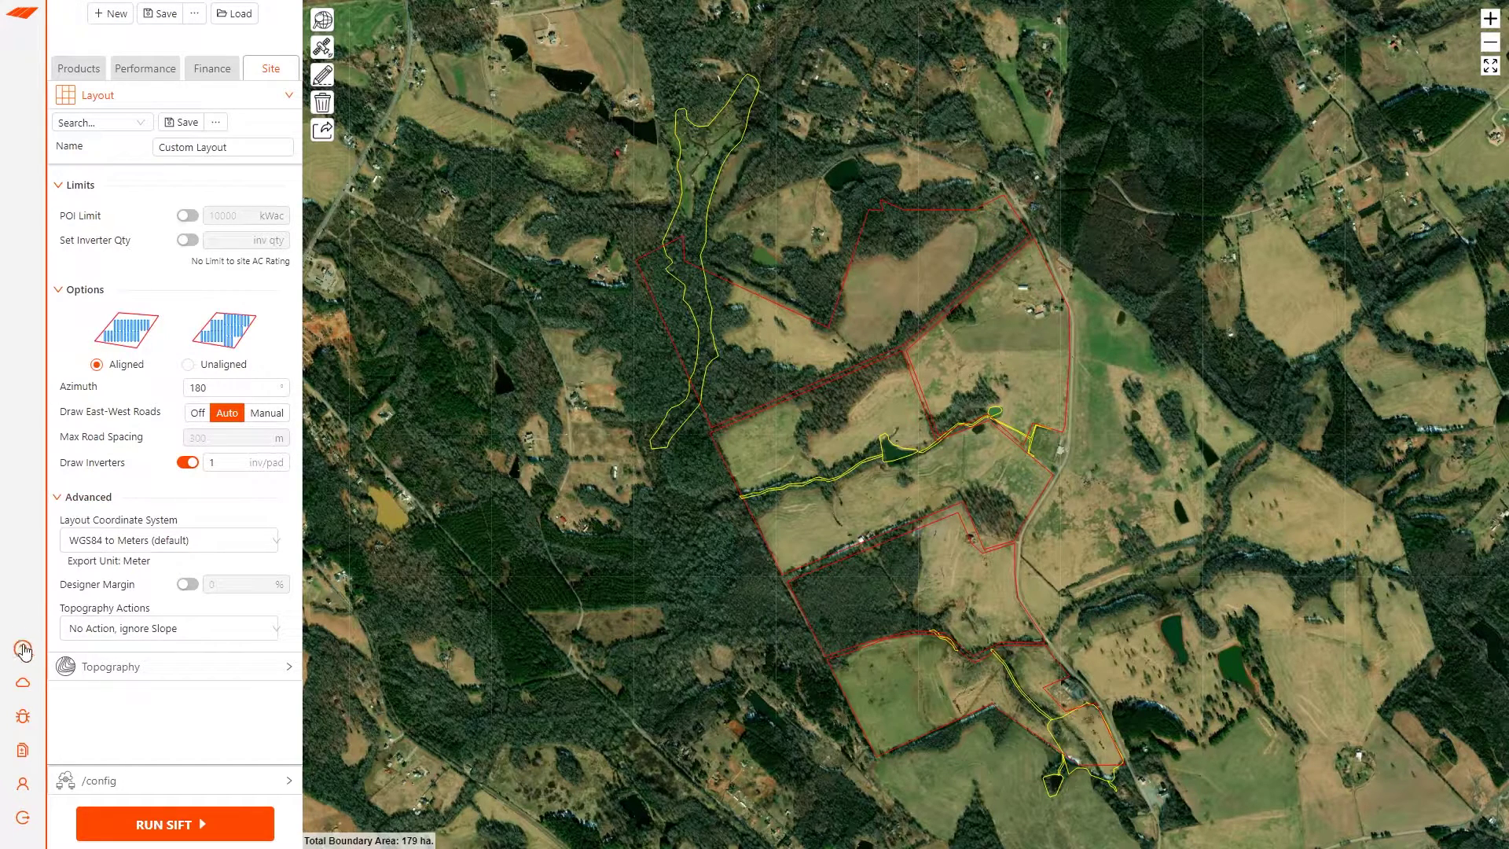
click(95, 506)
click(110, 528)
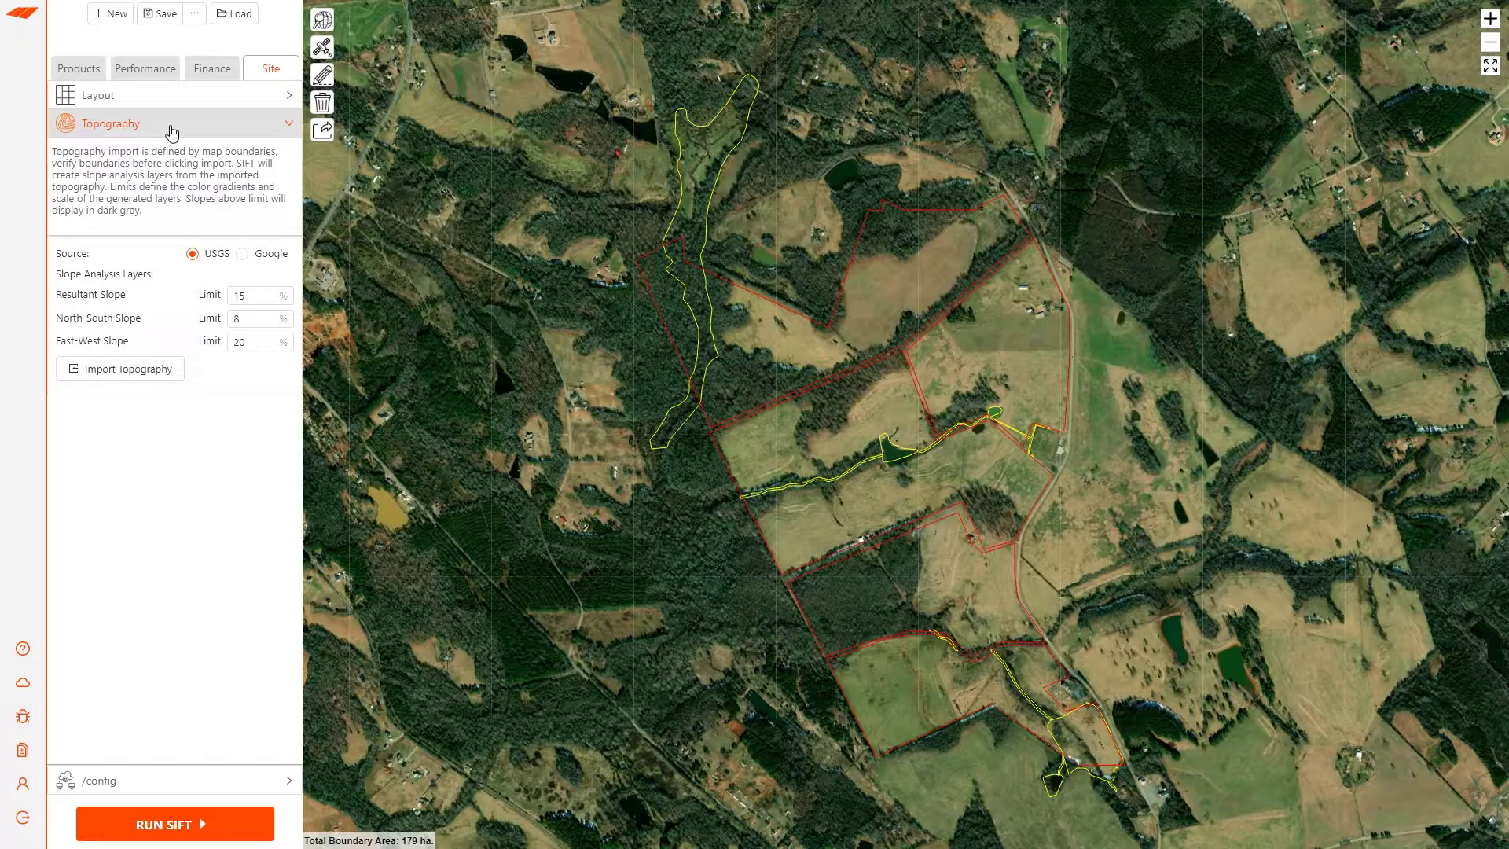
click(168, 378)
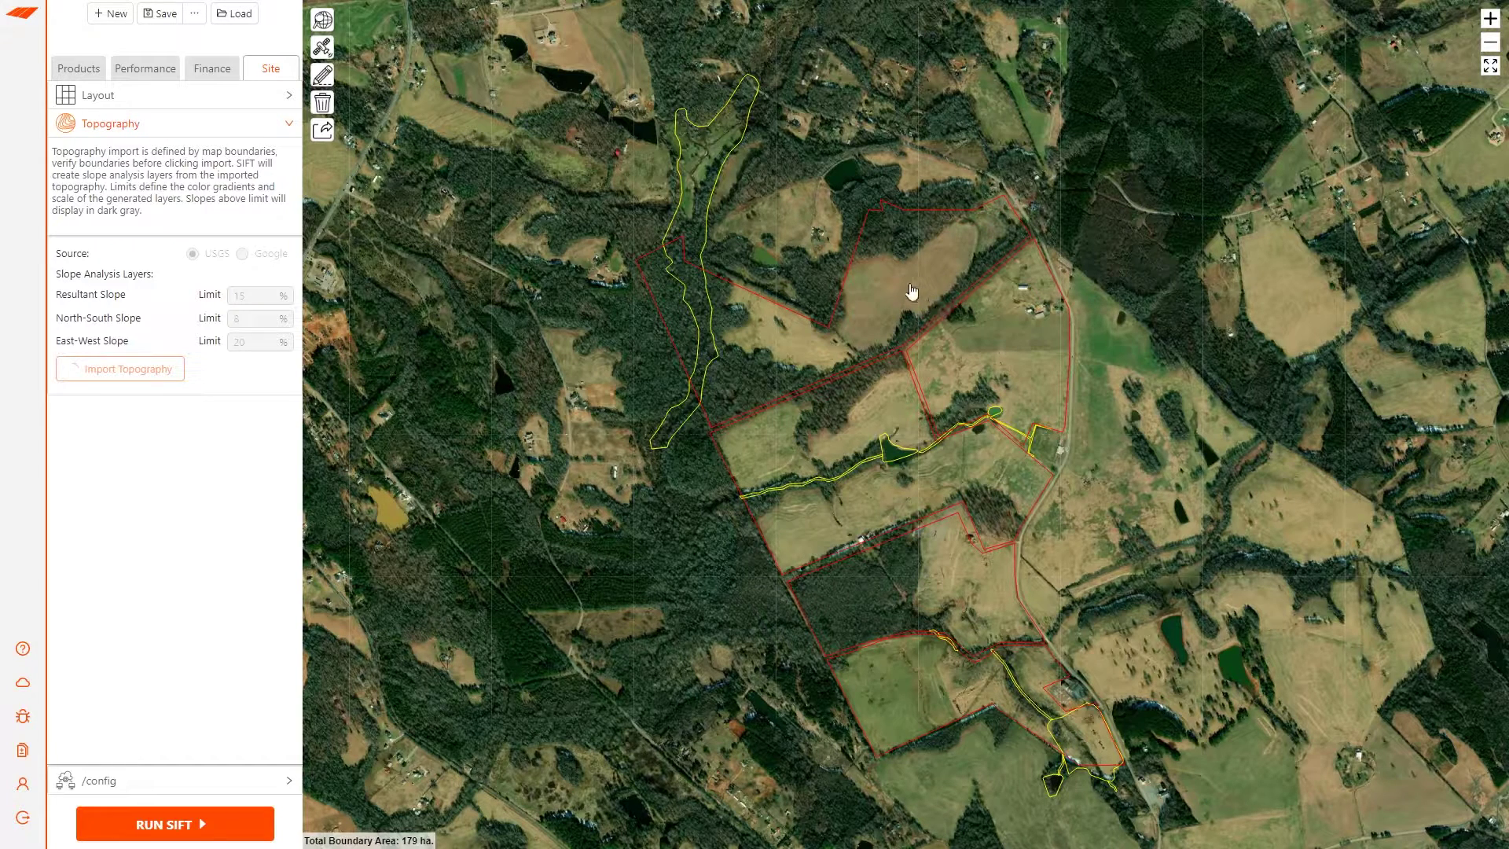
Inspect the northern boundary polygon, and view the resultant slope layer followed by the north-south slope layer over the site
click(1010, 213)
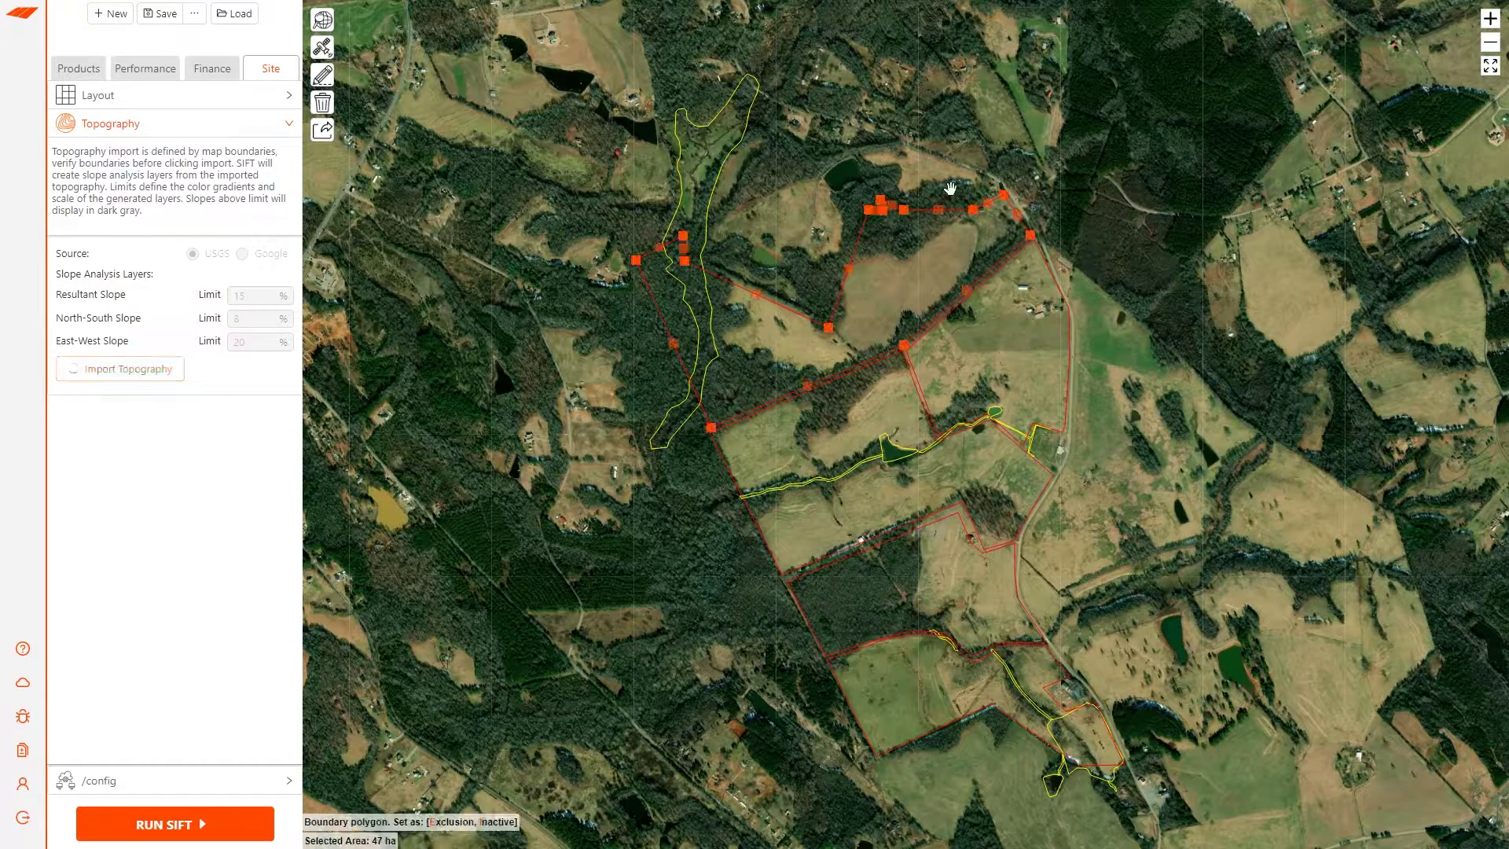
click(814, 234)
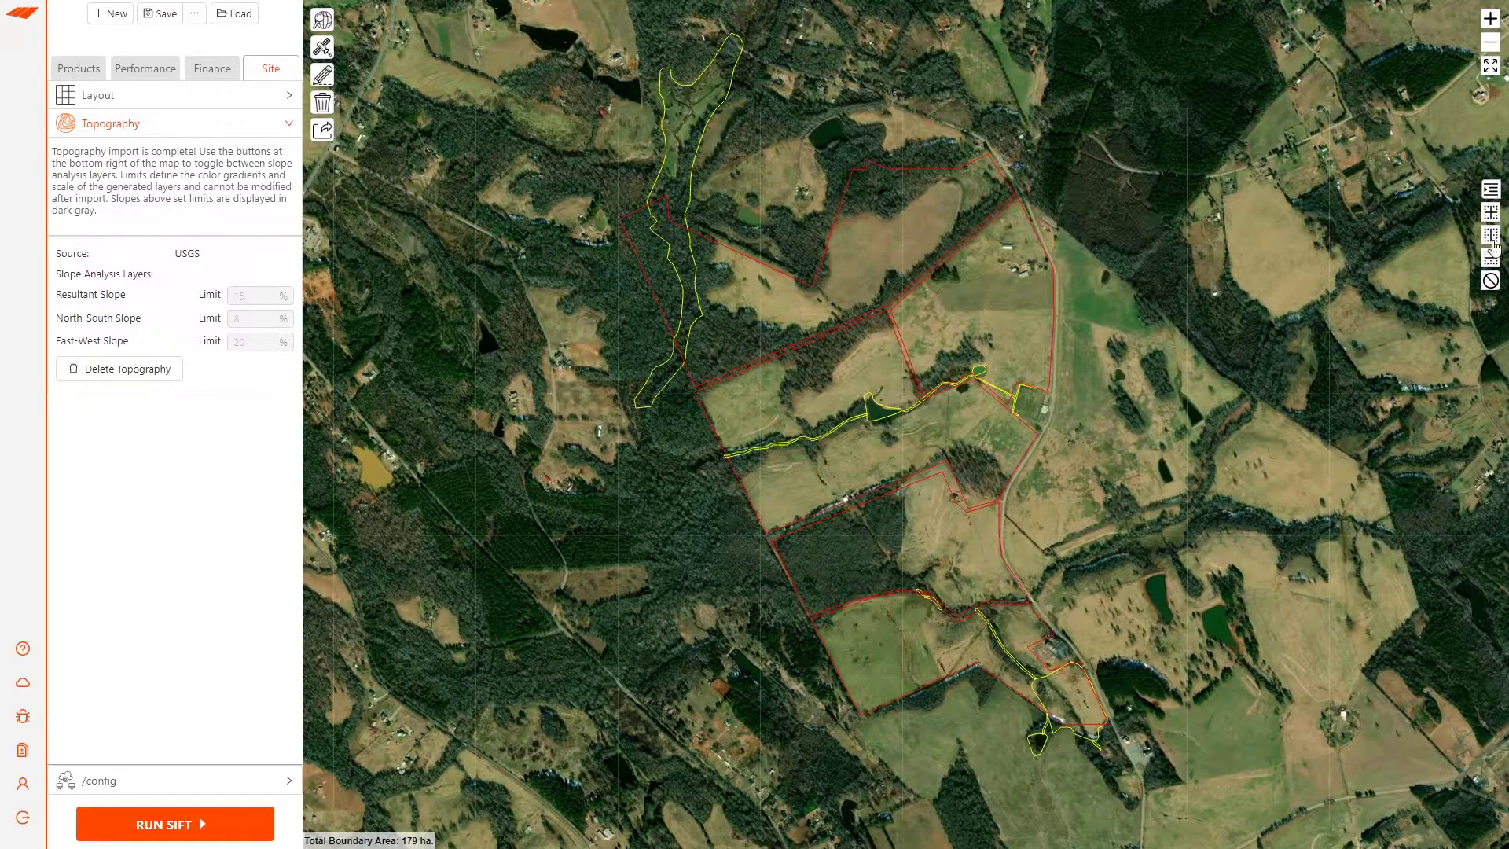
click(1491, 190)
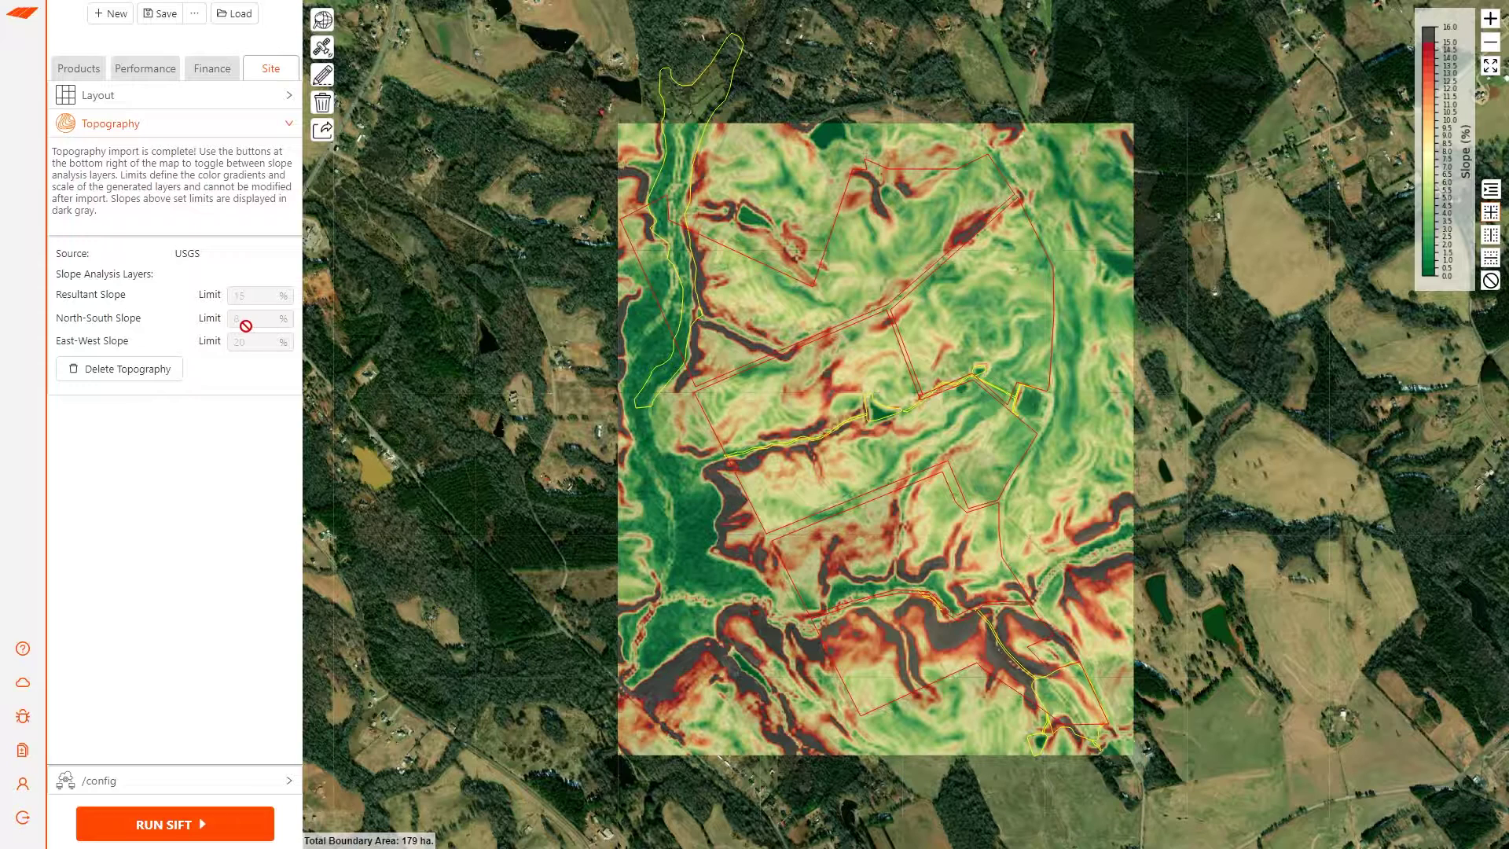
click(1491, 236)
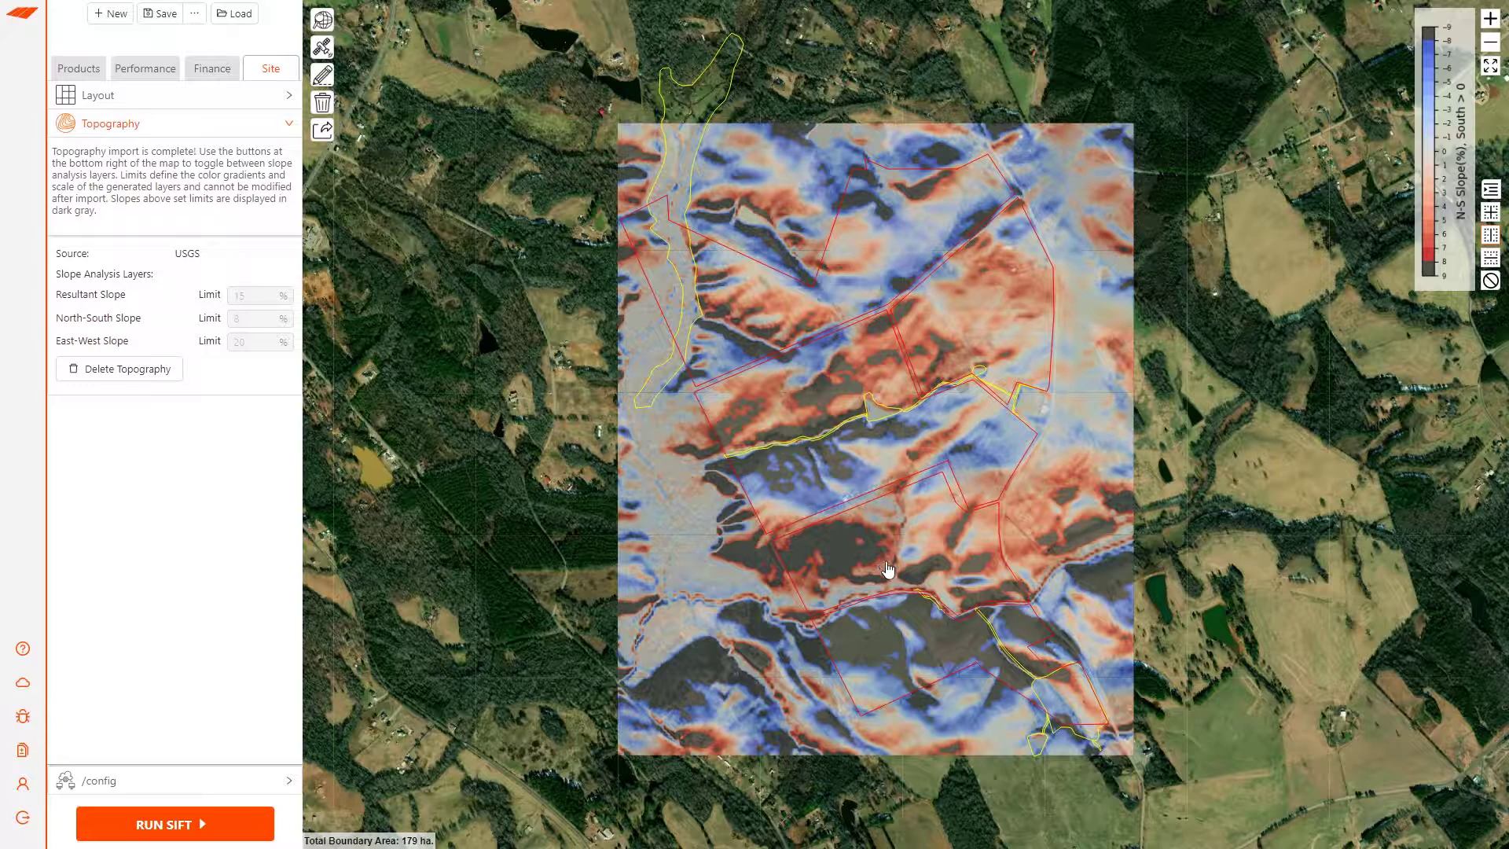
Draw an exclusion polygon of about 11 ha around the steep wooded area in the site's southwest and turn off the slope layer
click(327, 79)
click(822, 603)
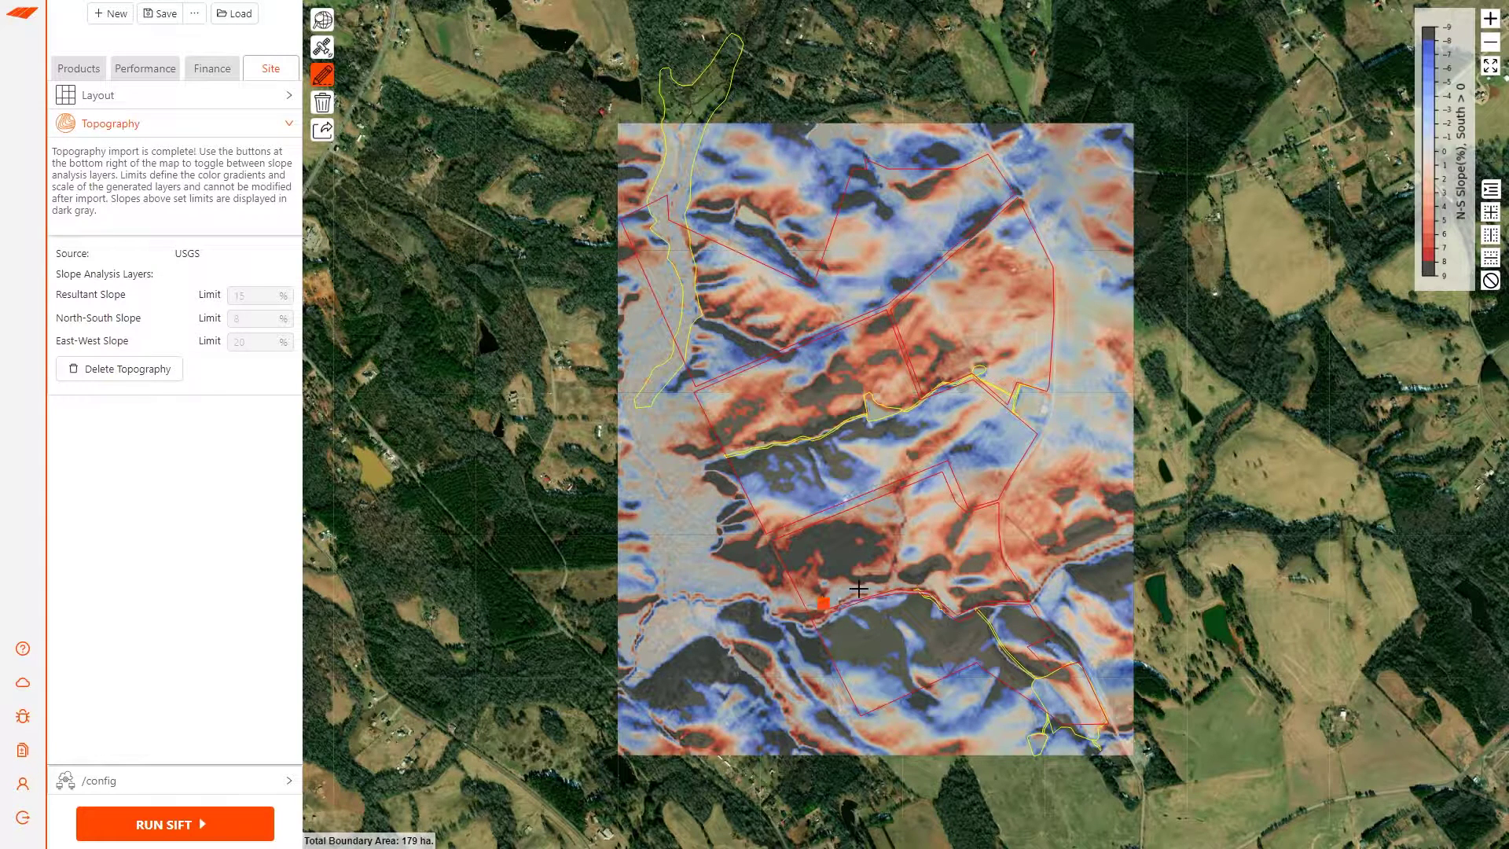
click(895, 585)
click(898, 520)
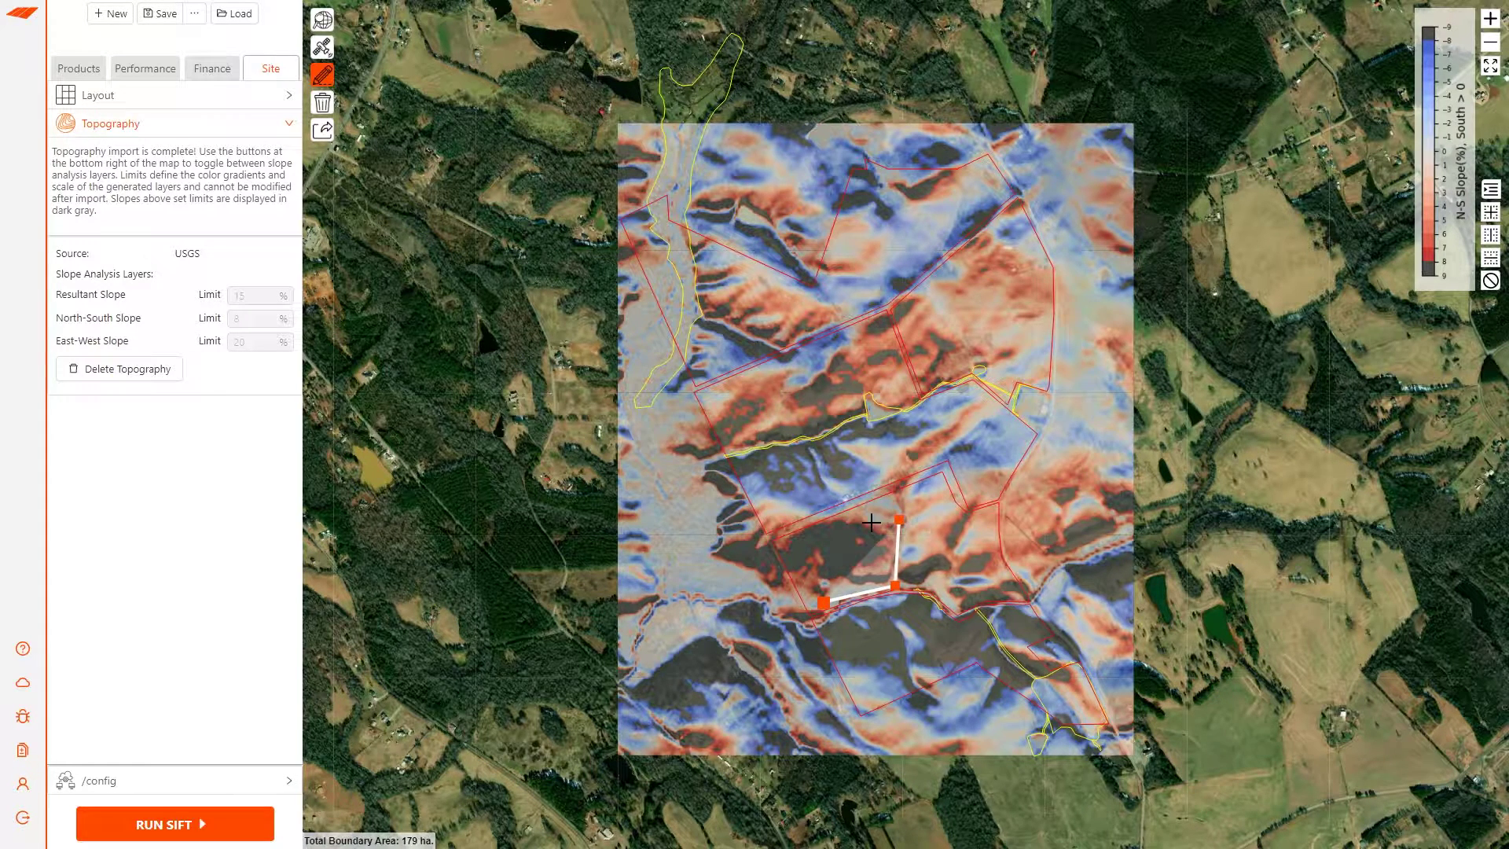
click(807, 521)
click(768, 541)
click(823, 602)
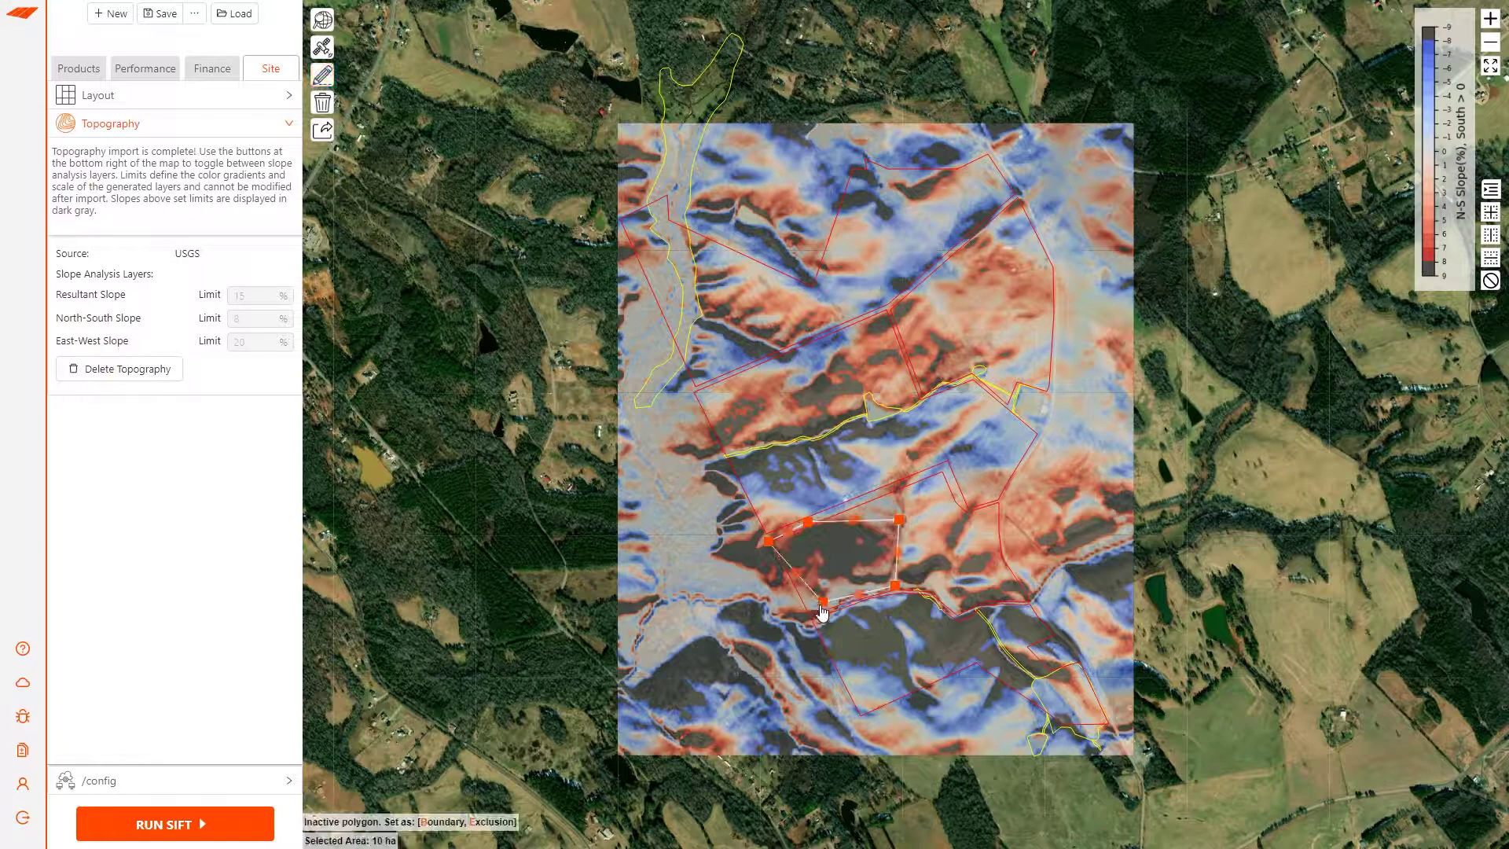
drag(822, 602, 809, 611)
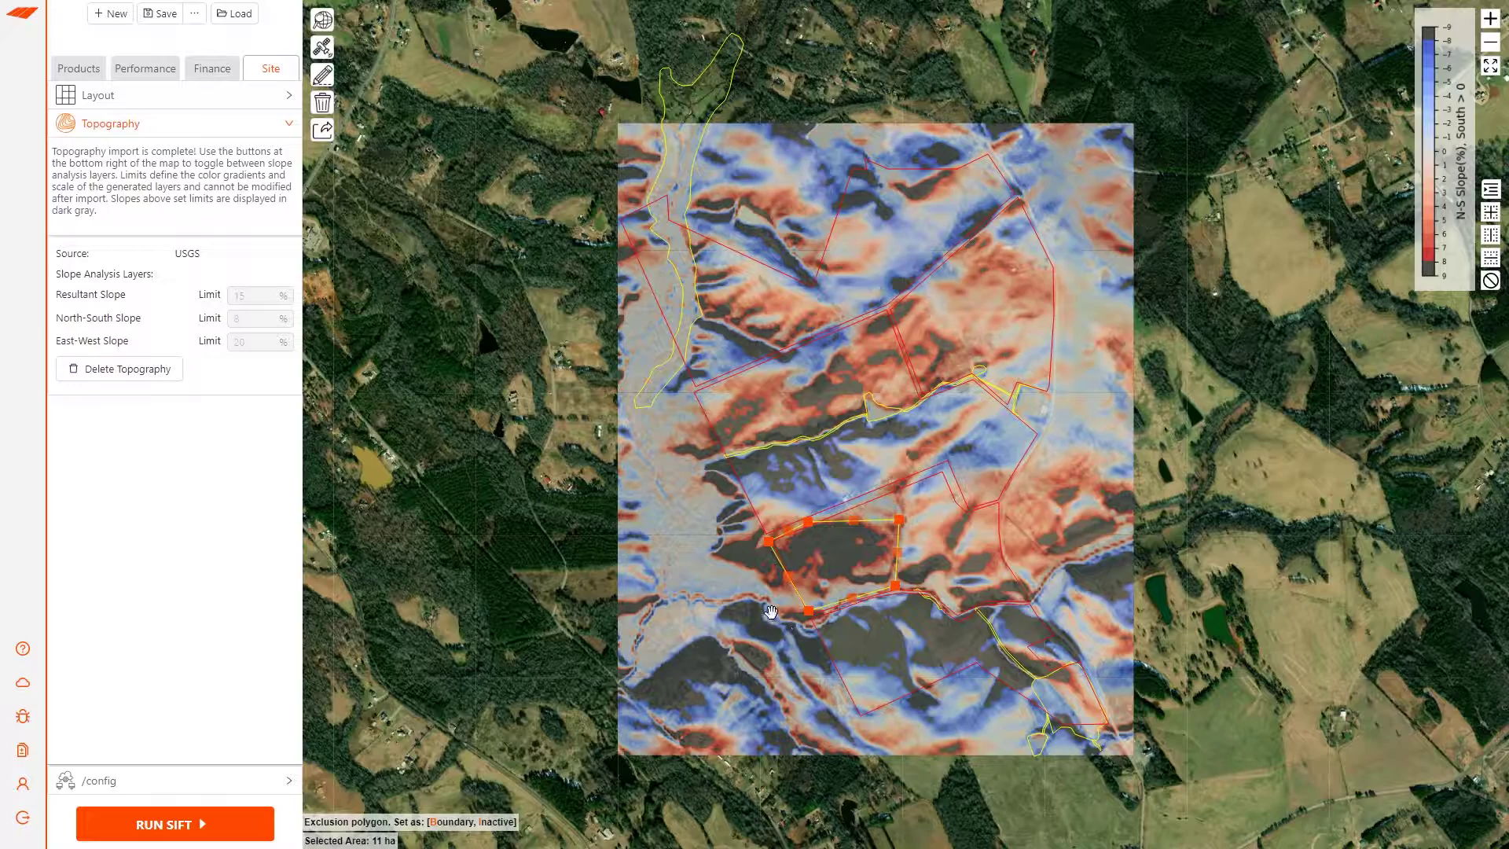
click(1414, 389)
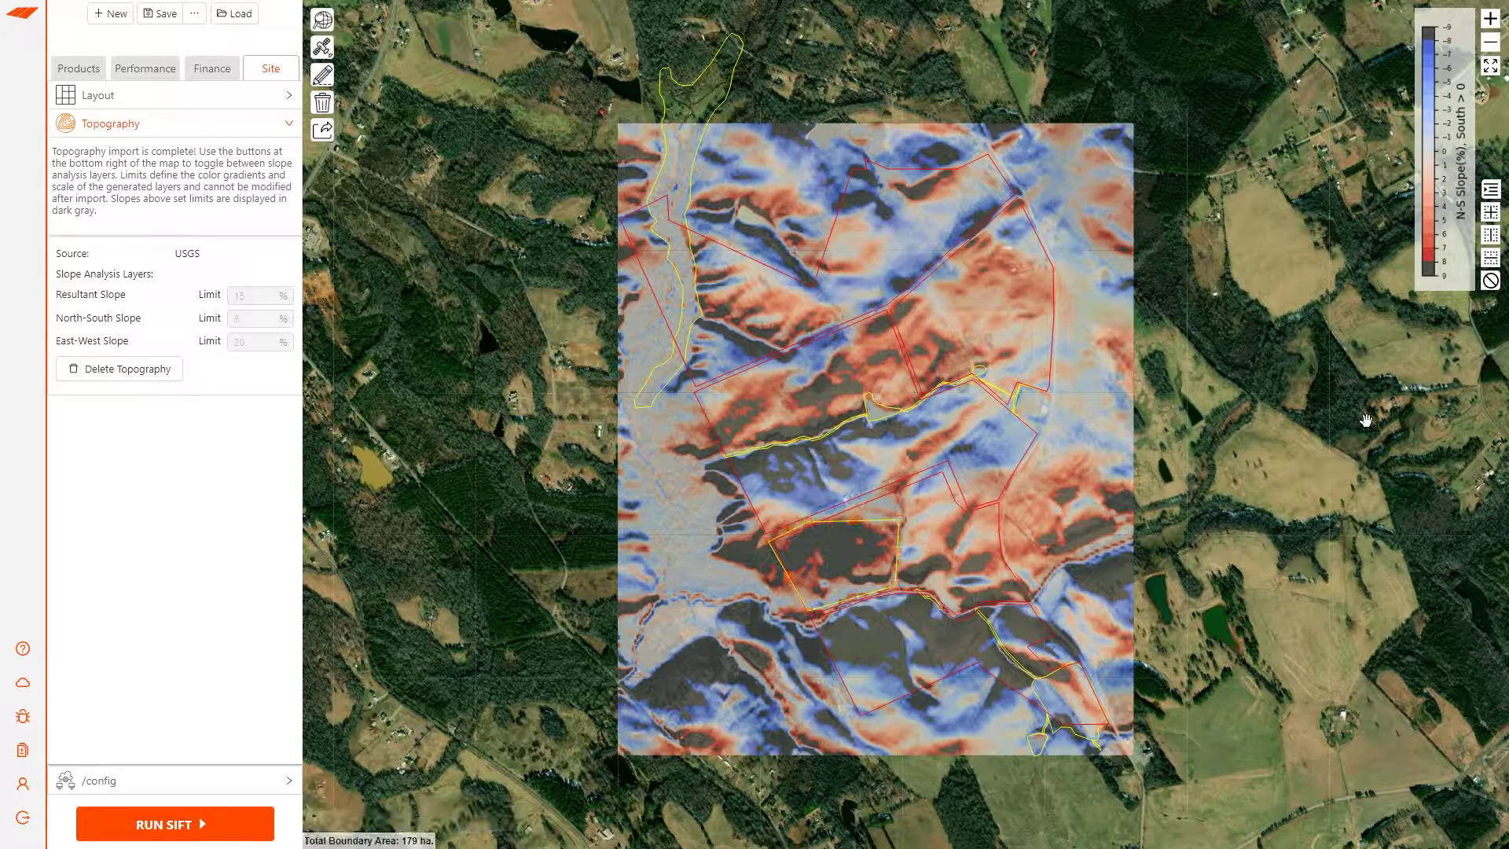
click(1490, 281)
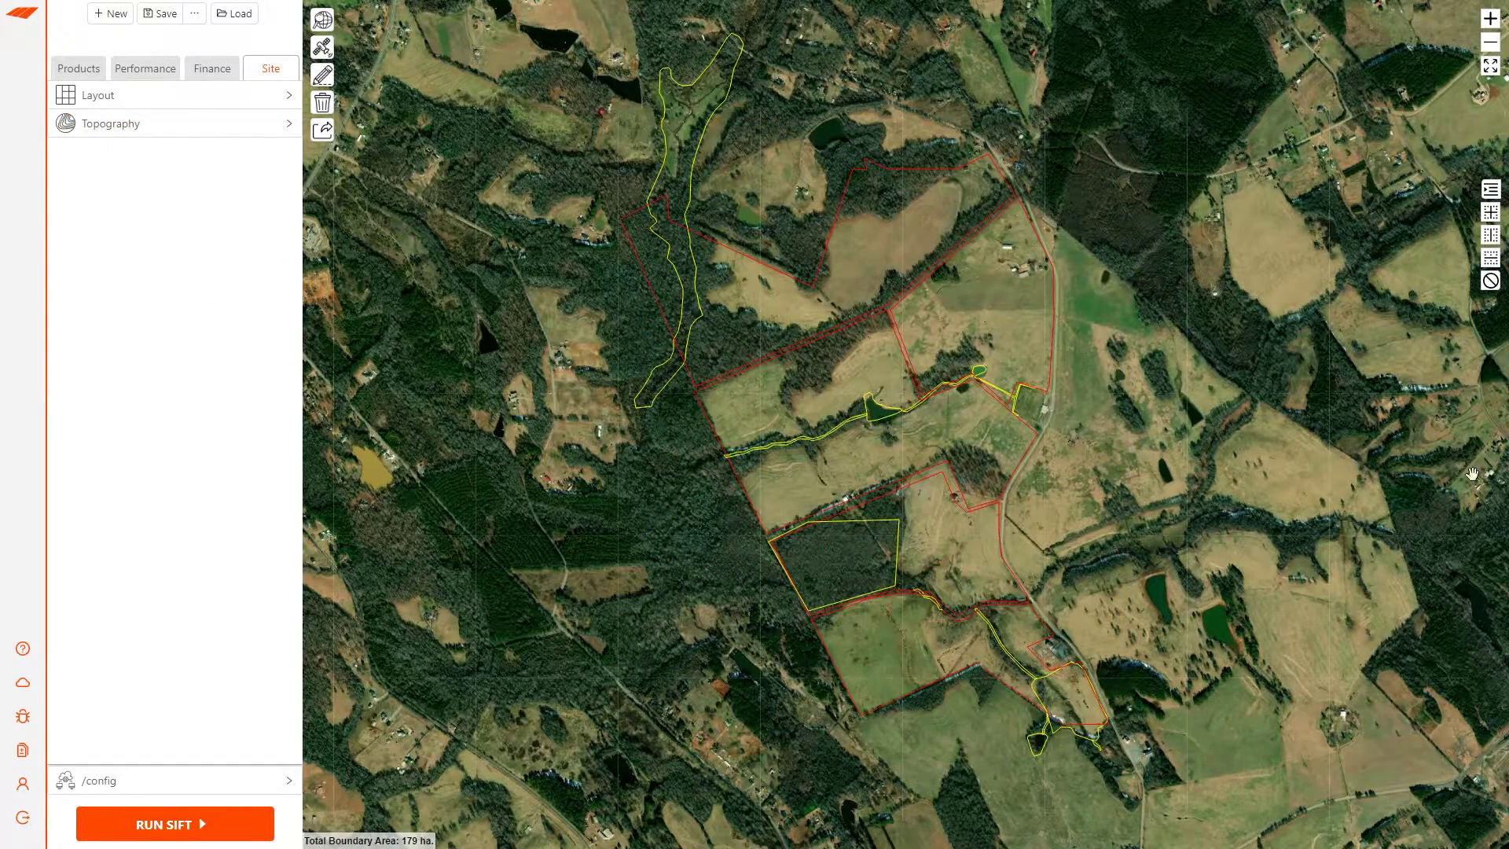
Set the configuration's maximum GCR to 0.45, check the pitch alternative and return to GCR
click(203, 782)
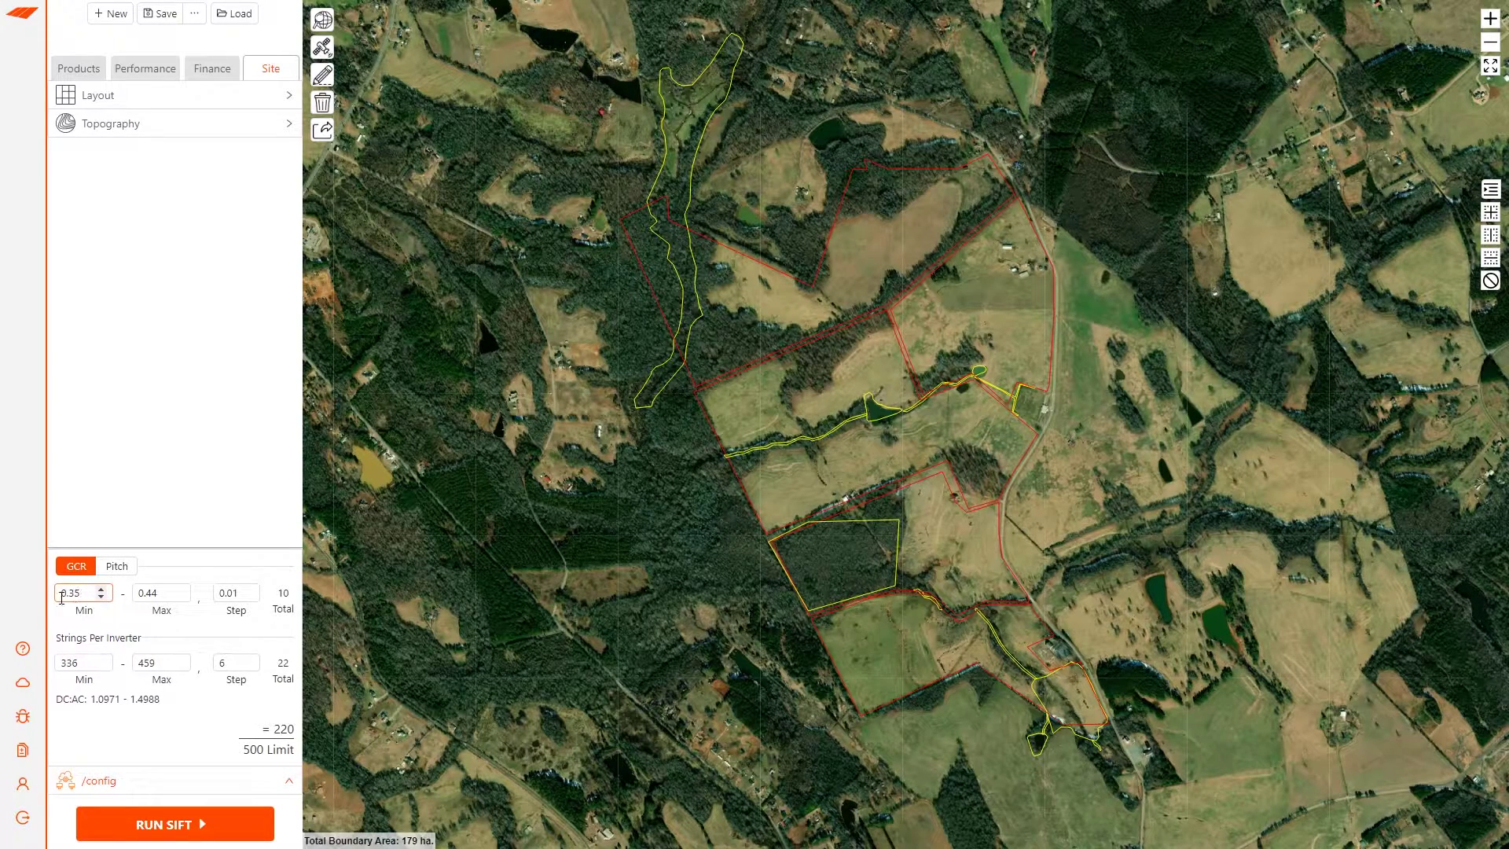
click(155, 594)
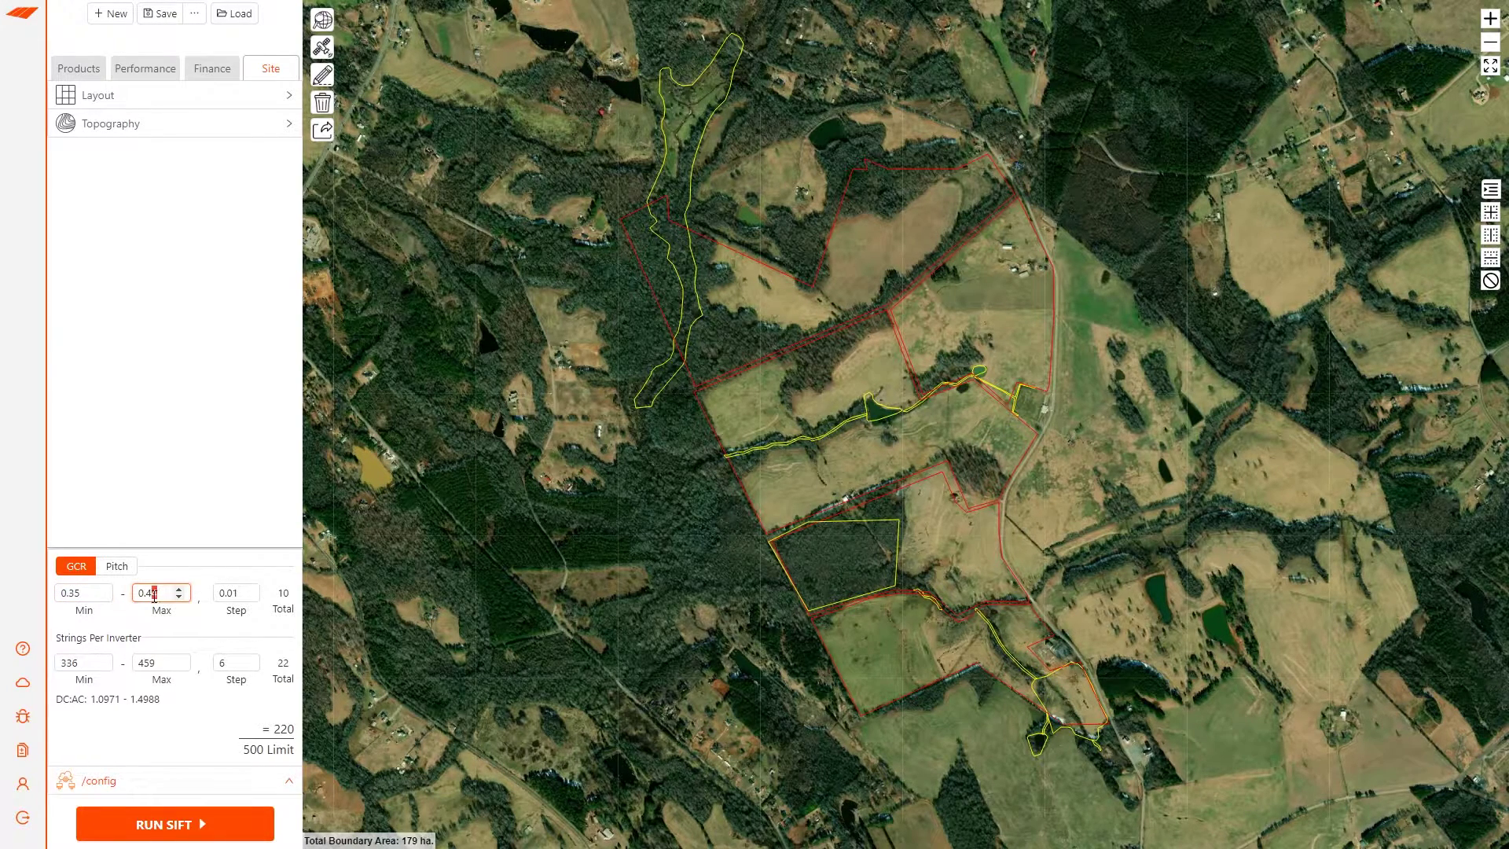
text(5)
click(223, 618)
click(117, 569)
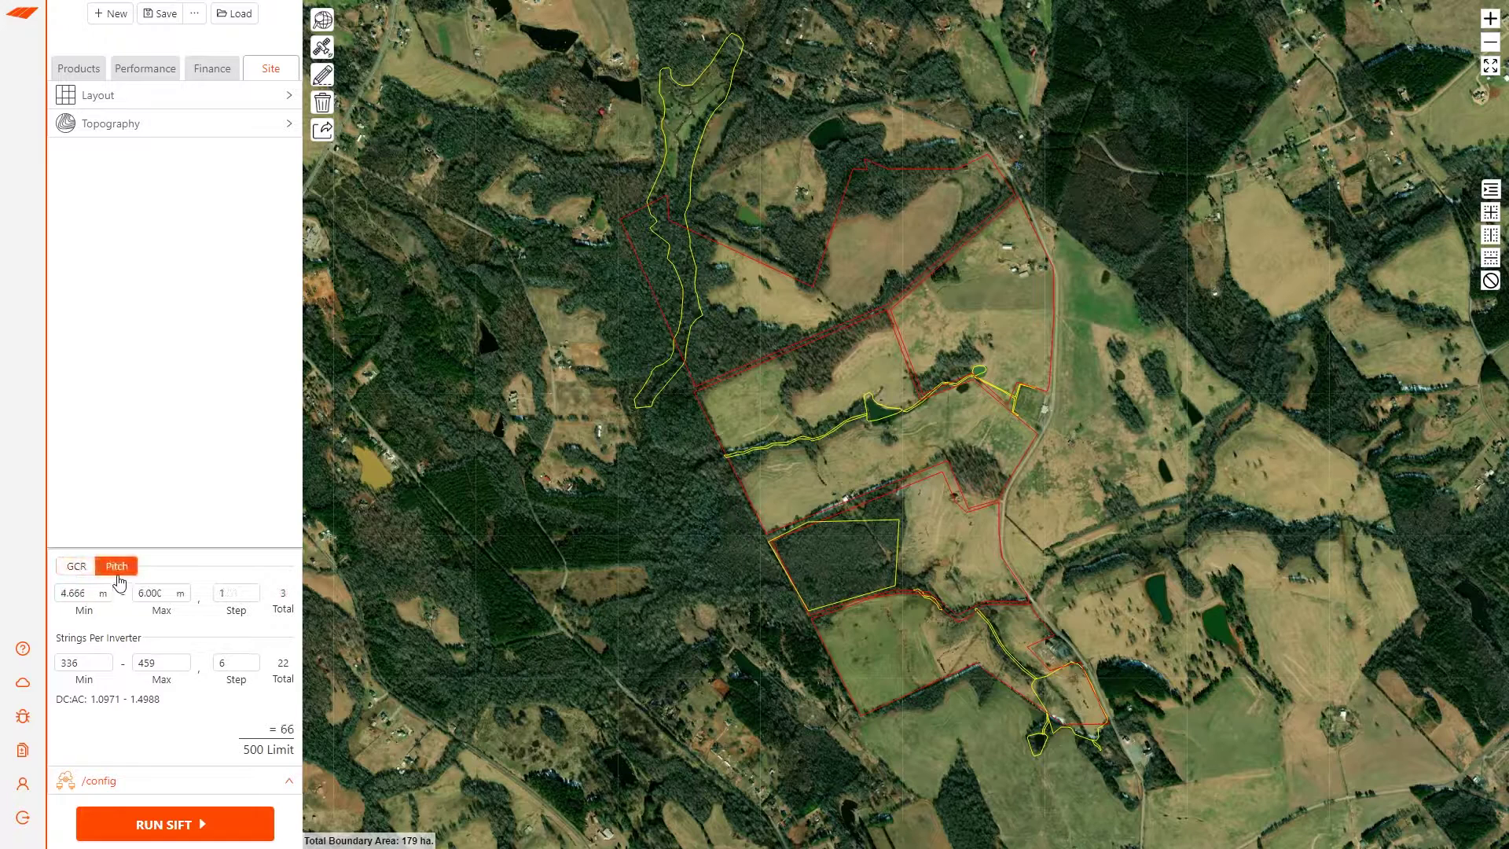
click(82, 580)
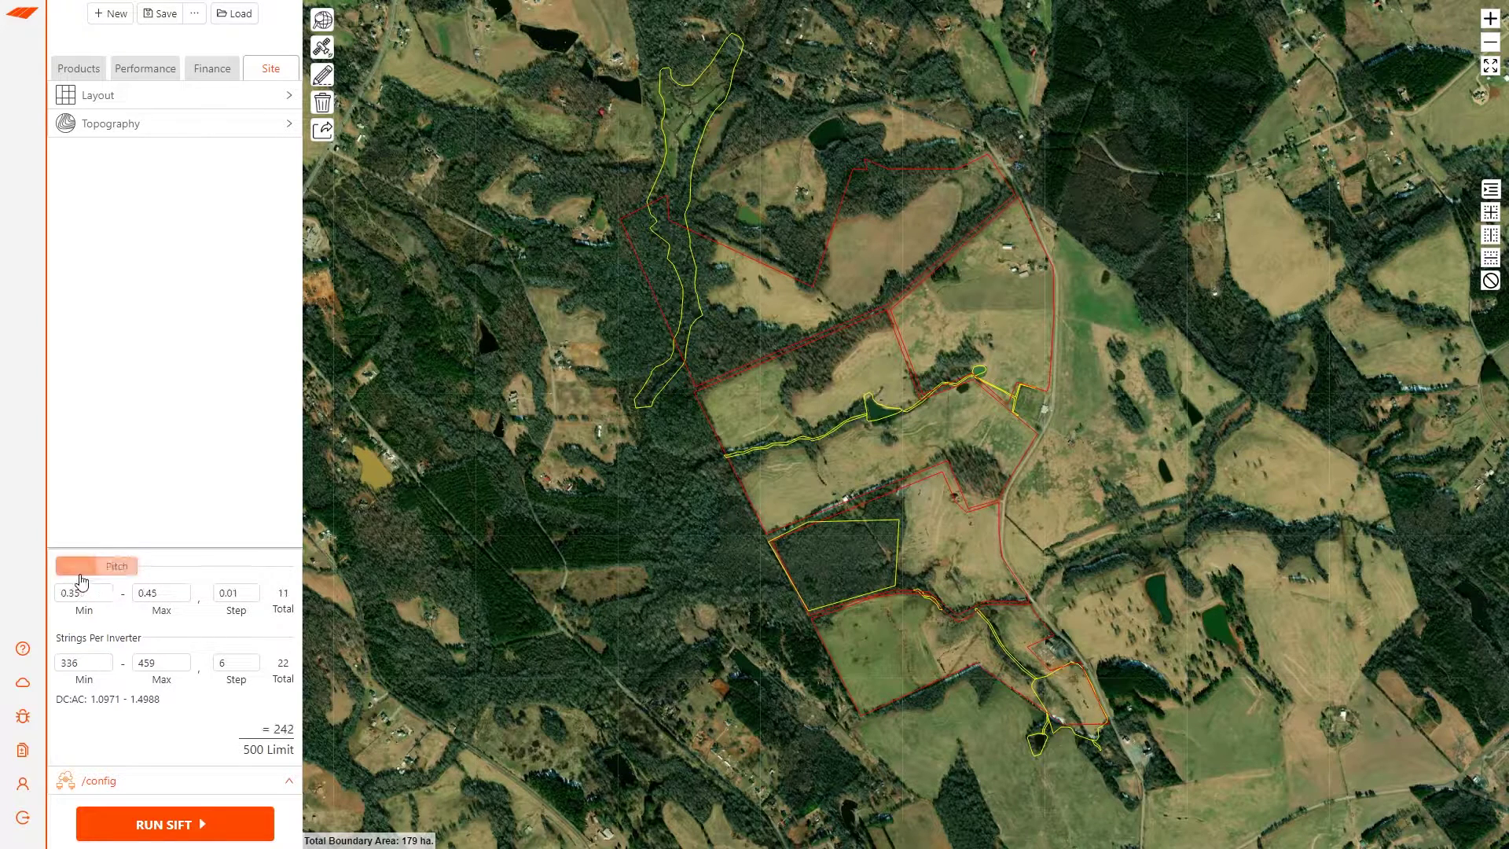
Check the strings per inverter range and step, and run SIFT on the configurations
click(83, 662)
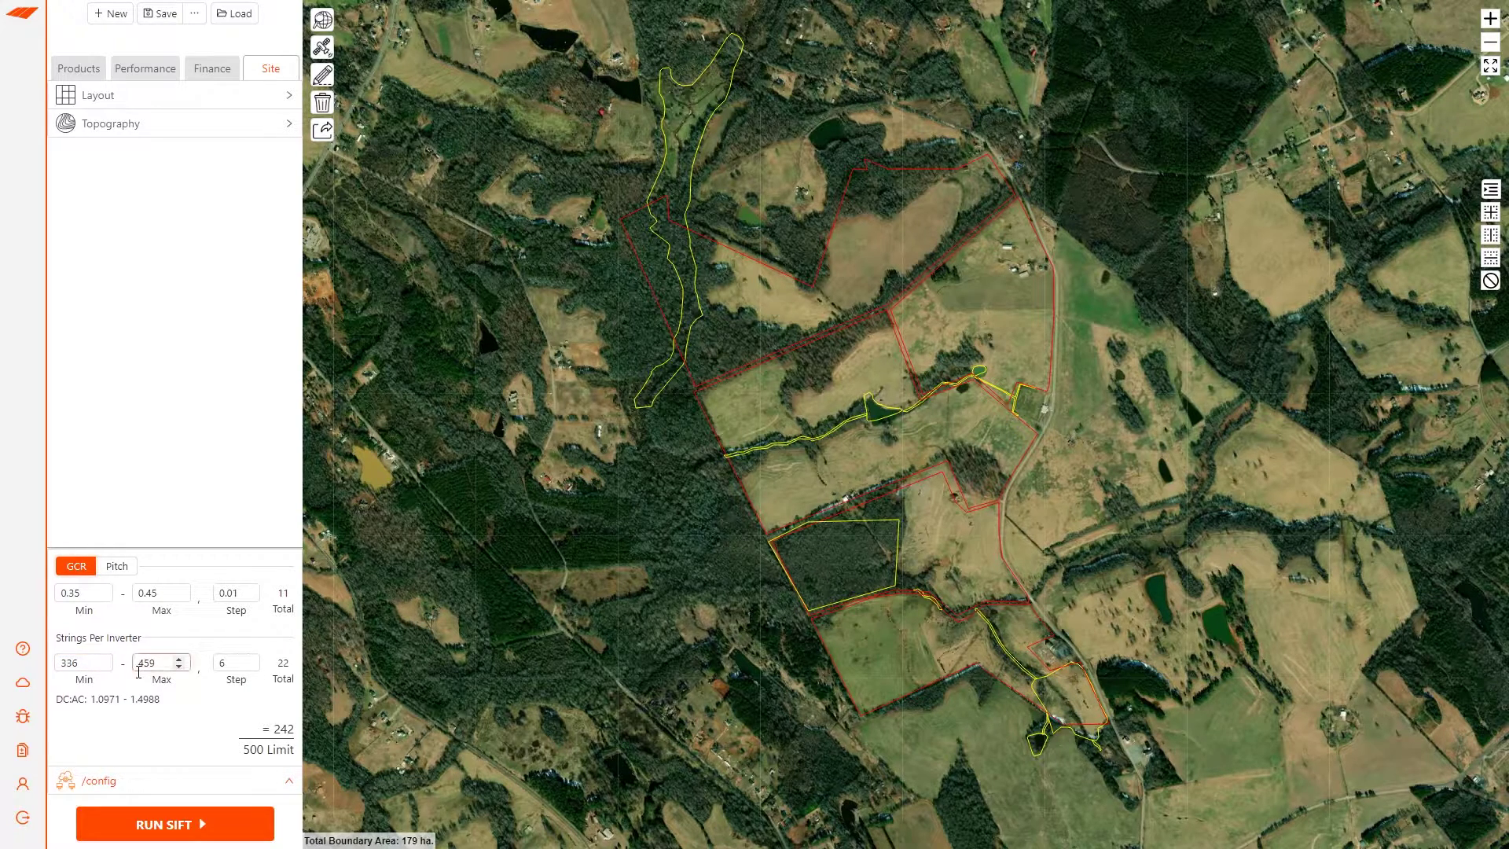
click(242, 663)
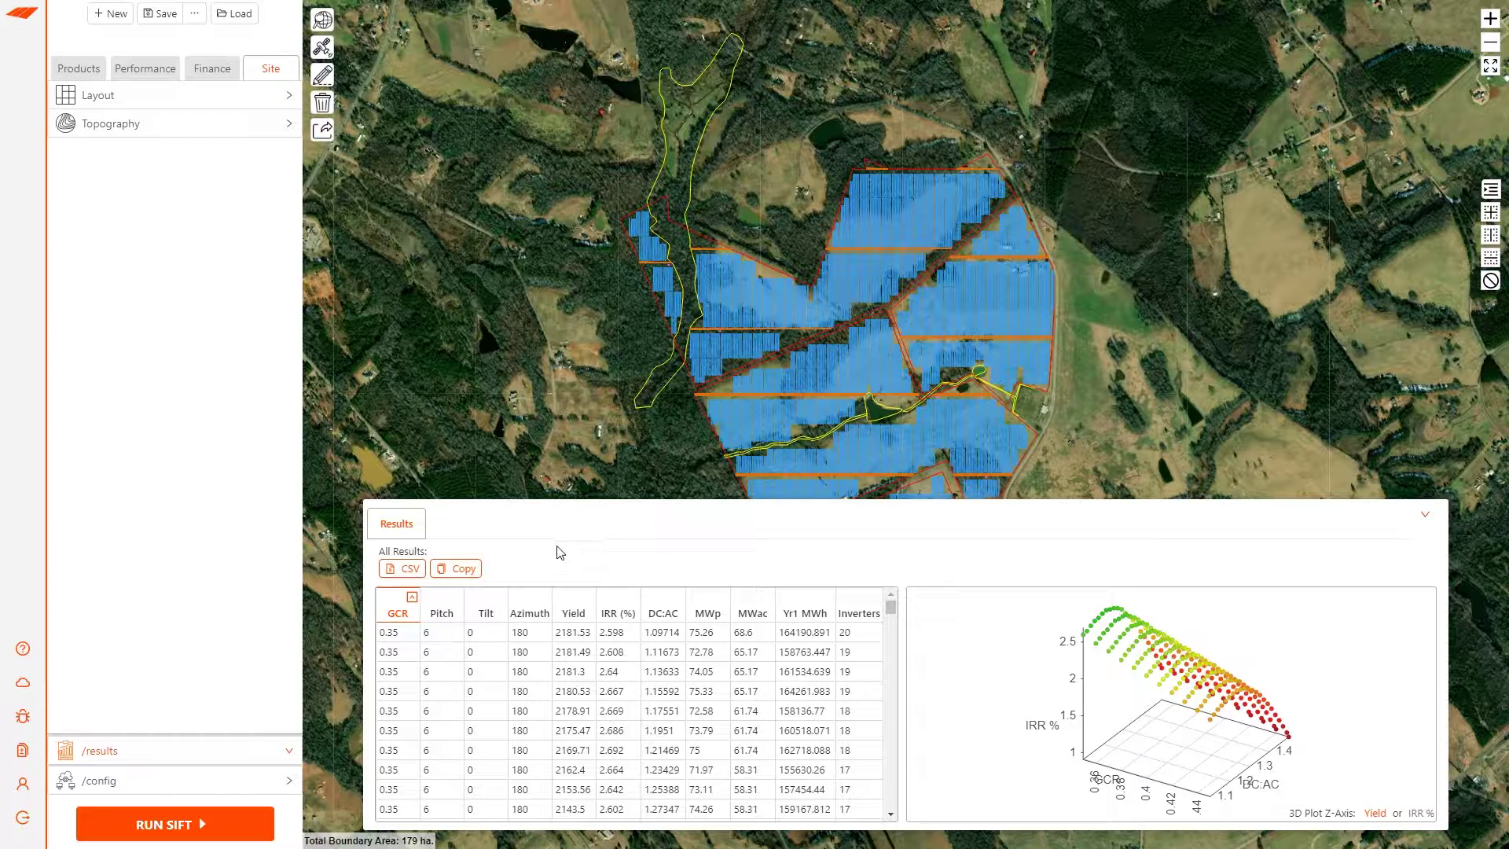
Sort the results by IRR in descending order and open the top result's details
click(615, 620)
click(616, 620)
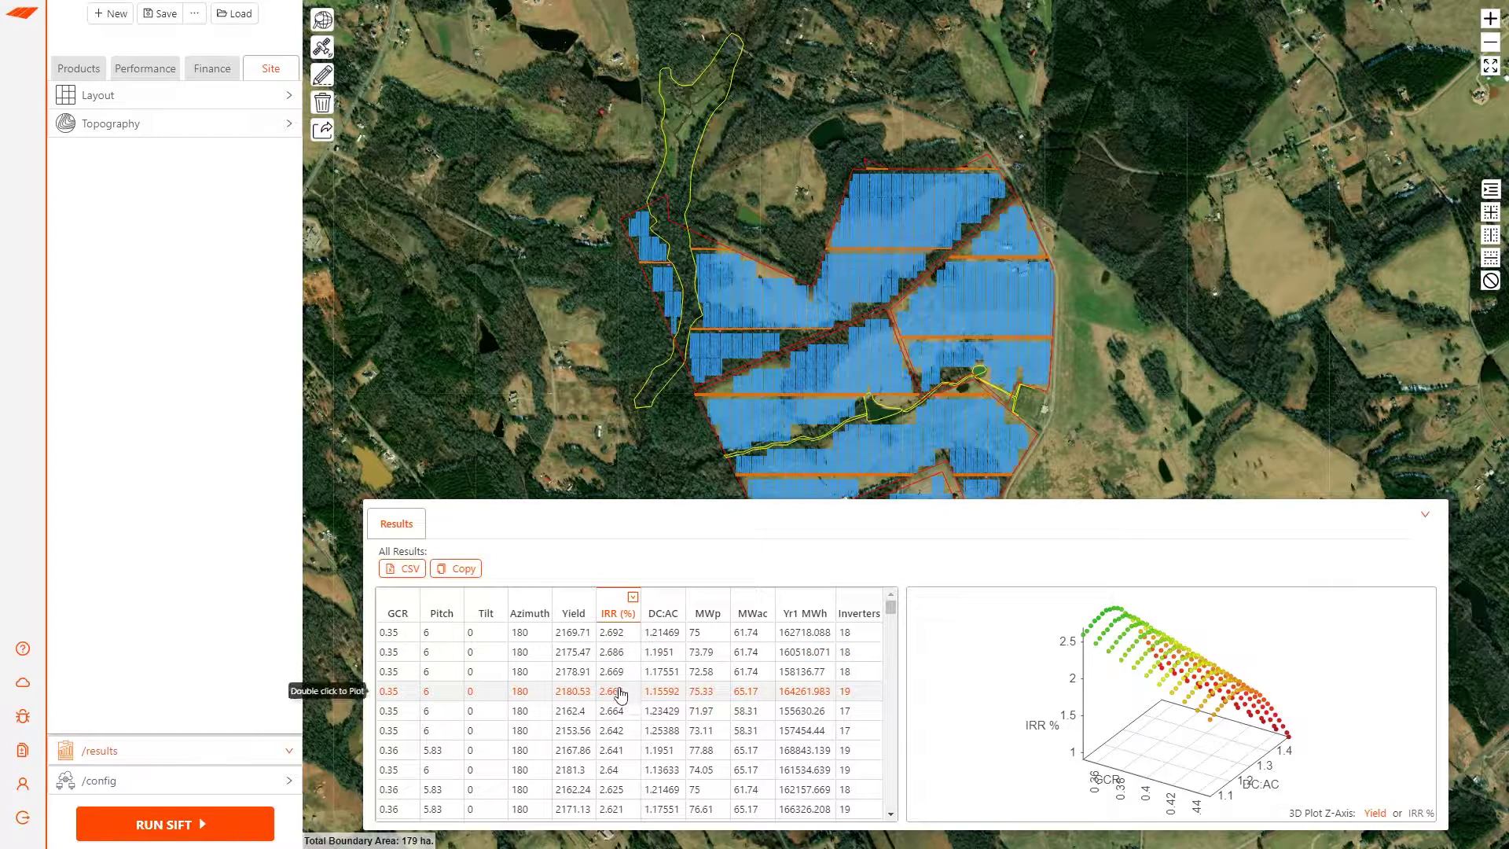
double_click(461, 638)
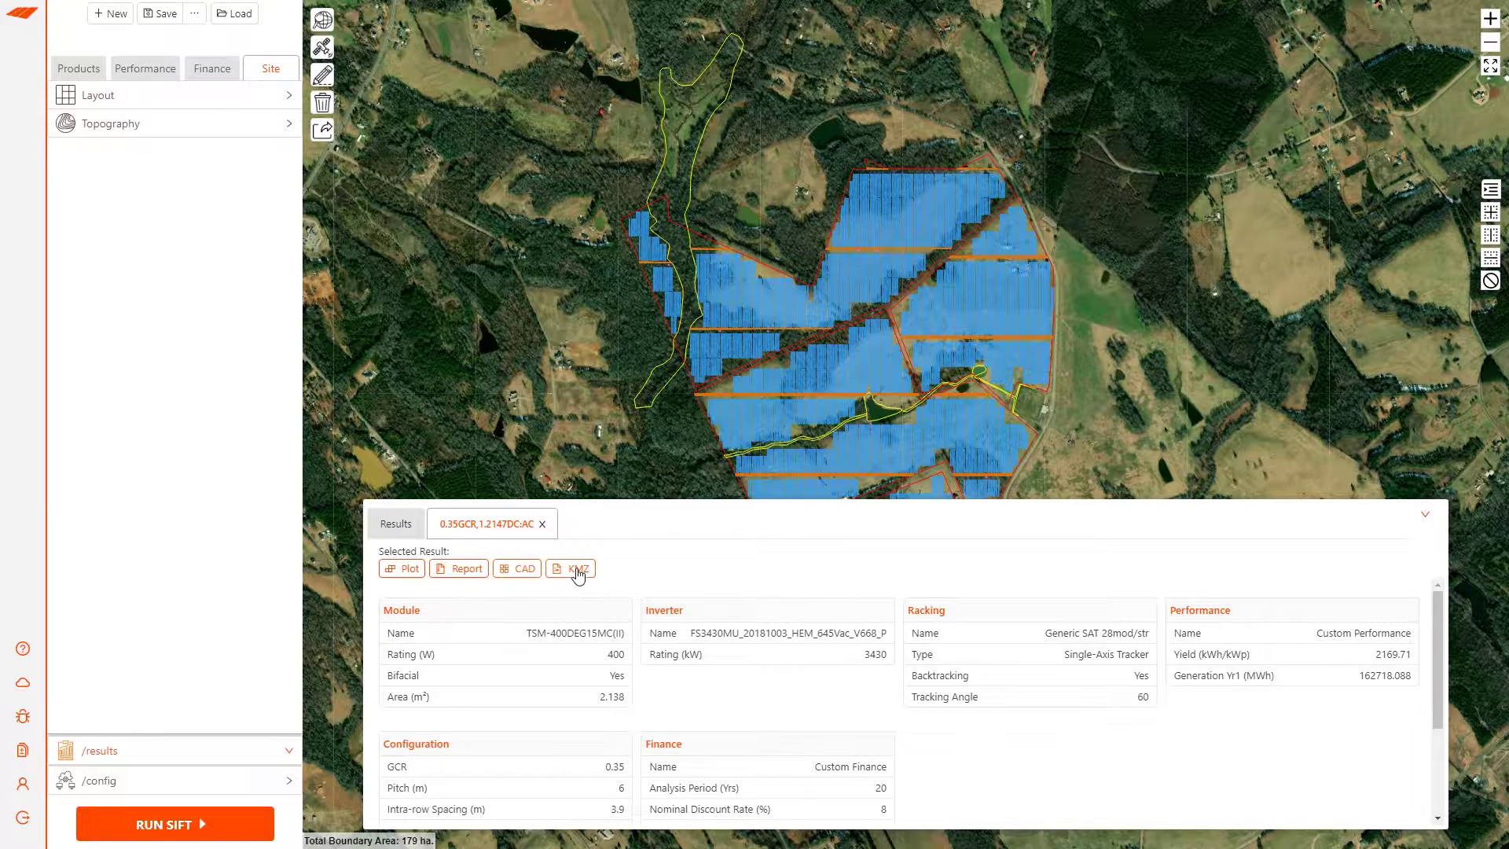
Return to the full results table and export all results as CSV
click(397, 524)
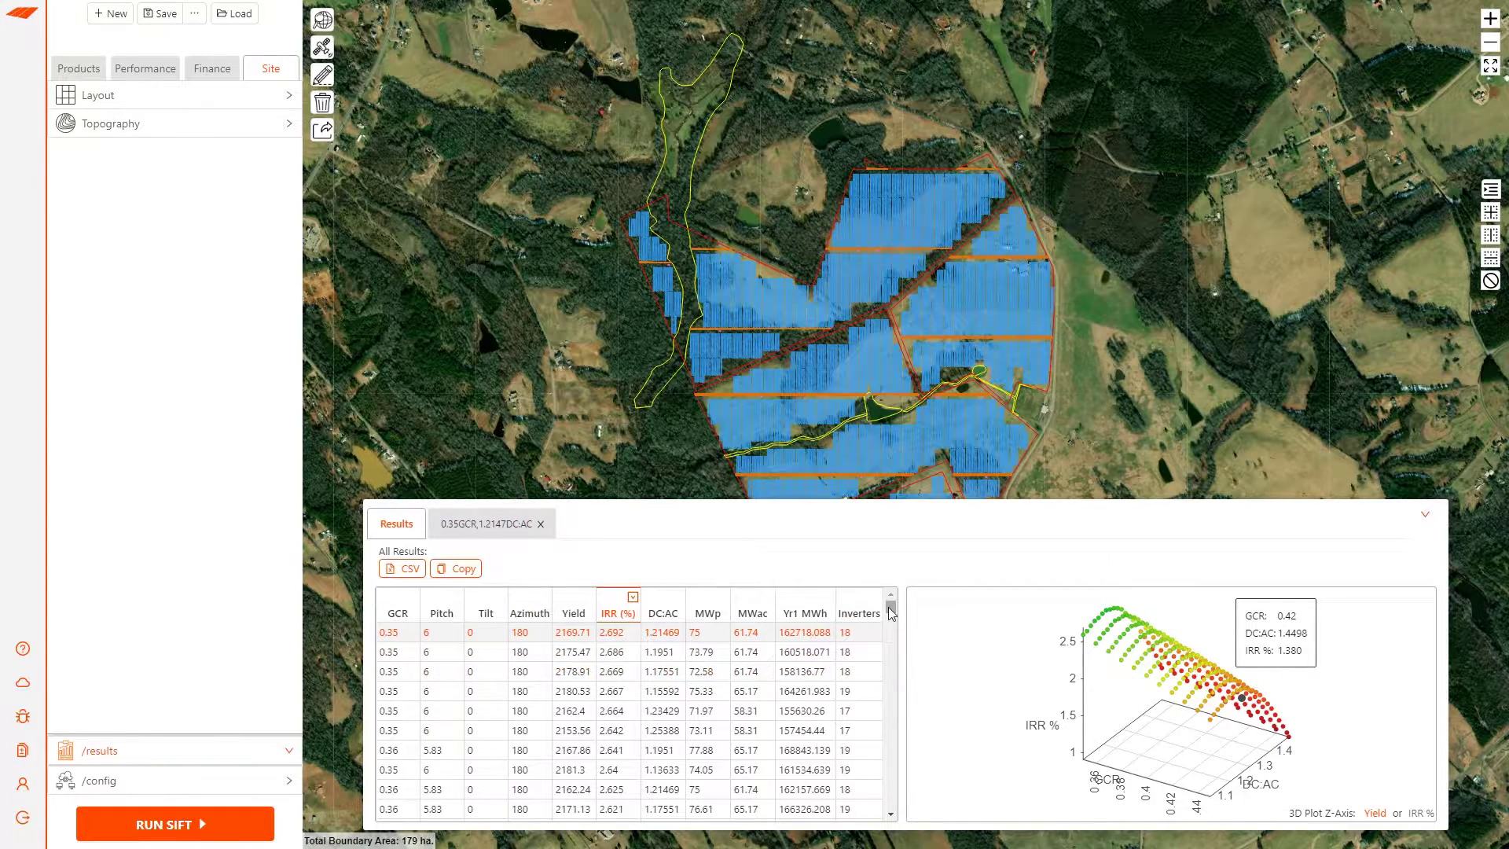
mouse_move(890, 612)
mouse_down()
mouse_move(888, 715)
mouse_move(889, 609)
mouse_up()
click(411, 569)
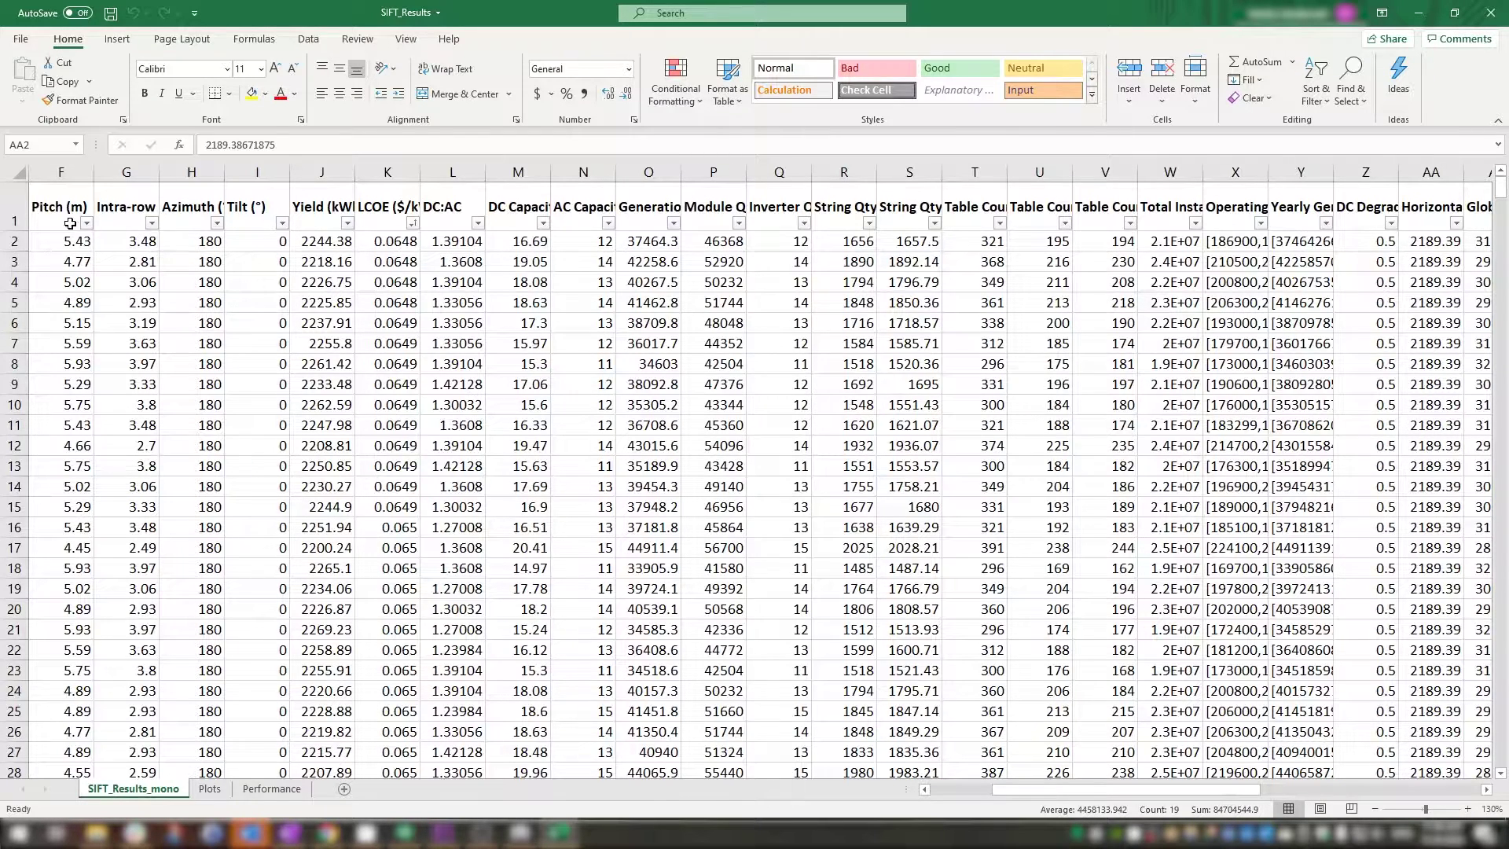
In Excel, examine the first result row of the SIFT_Results_mono sheet from the Pitch column onward
click(70, 237)
drag(83, 239, 949, 248)
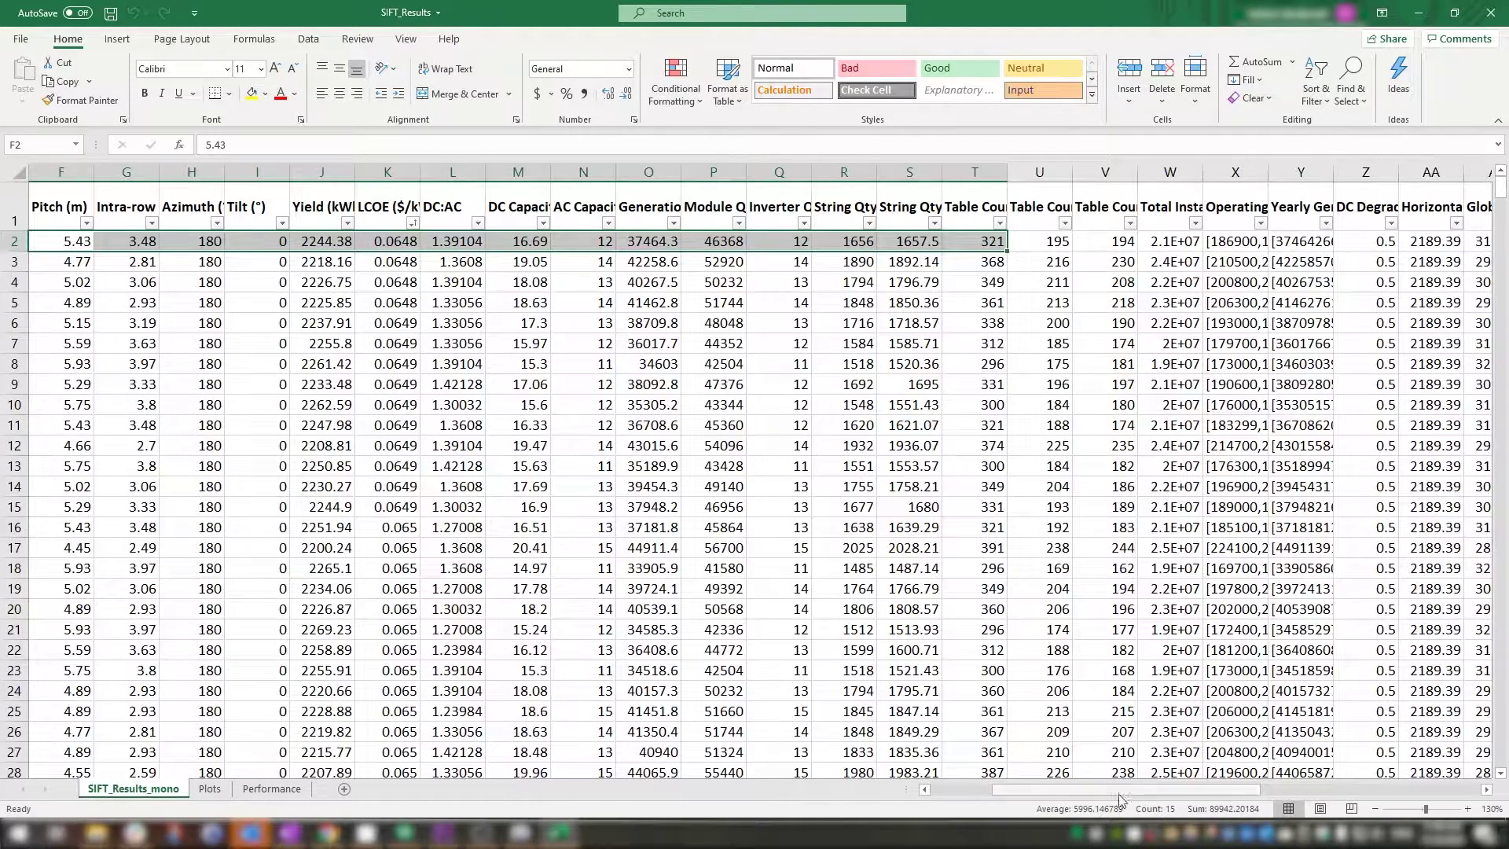
drag(1139, 789, 1313, 789)
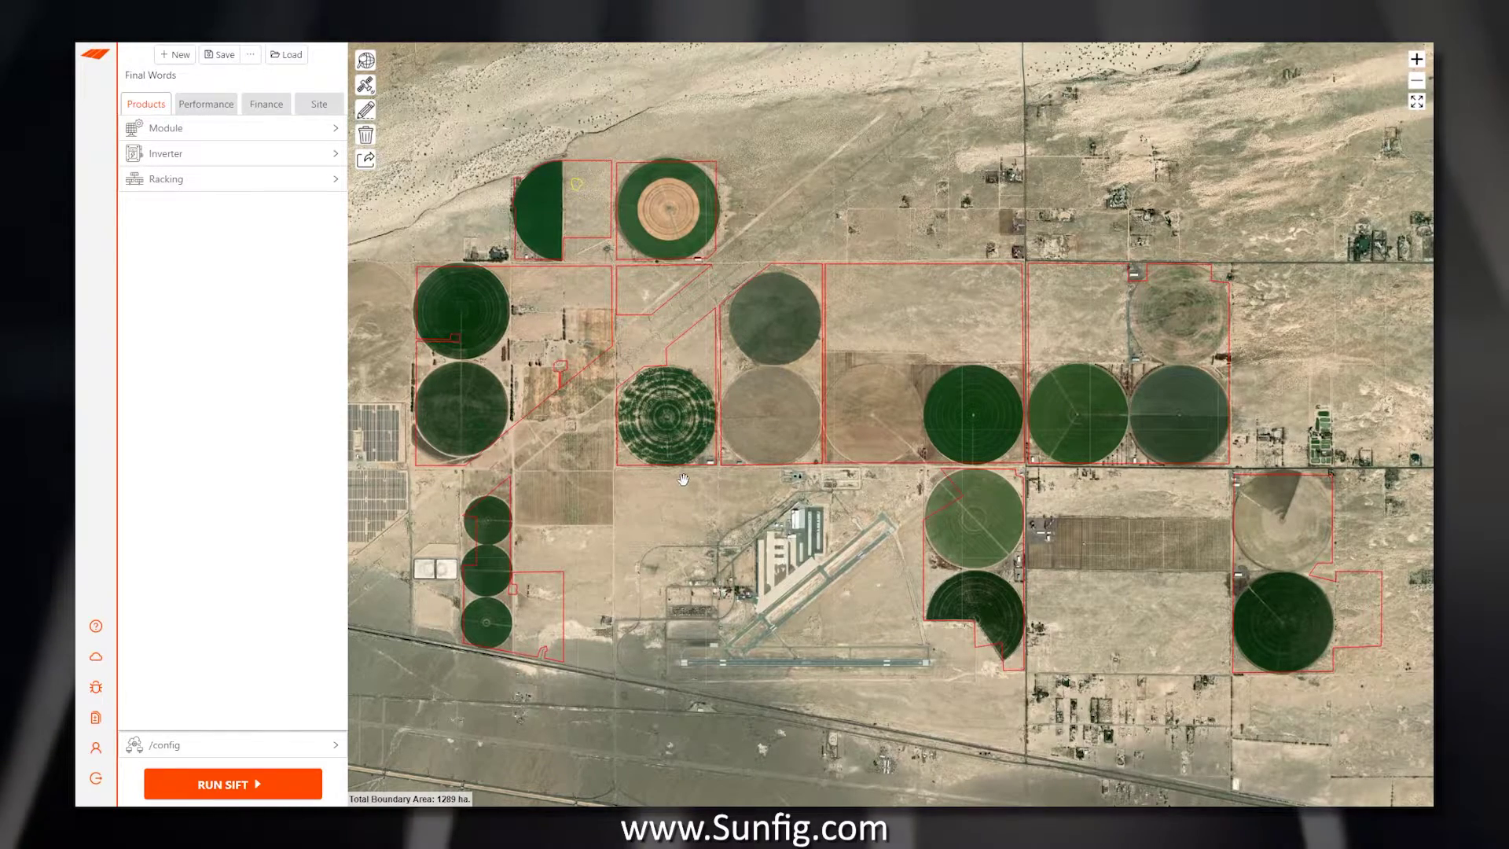
Switch to SIFT, view the topics in the help menu and close it
click(96, 629)
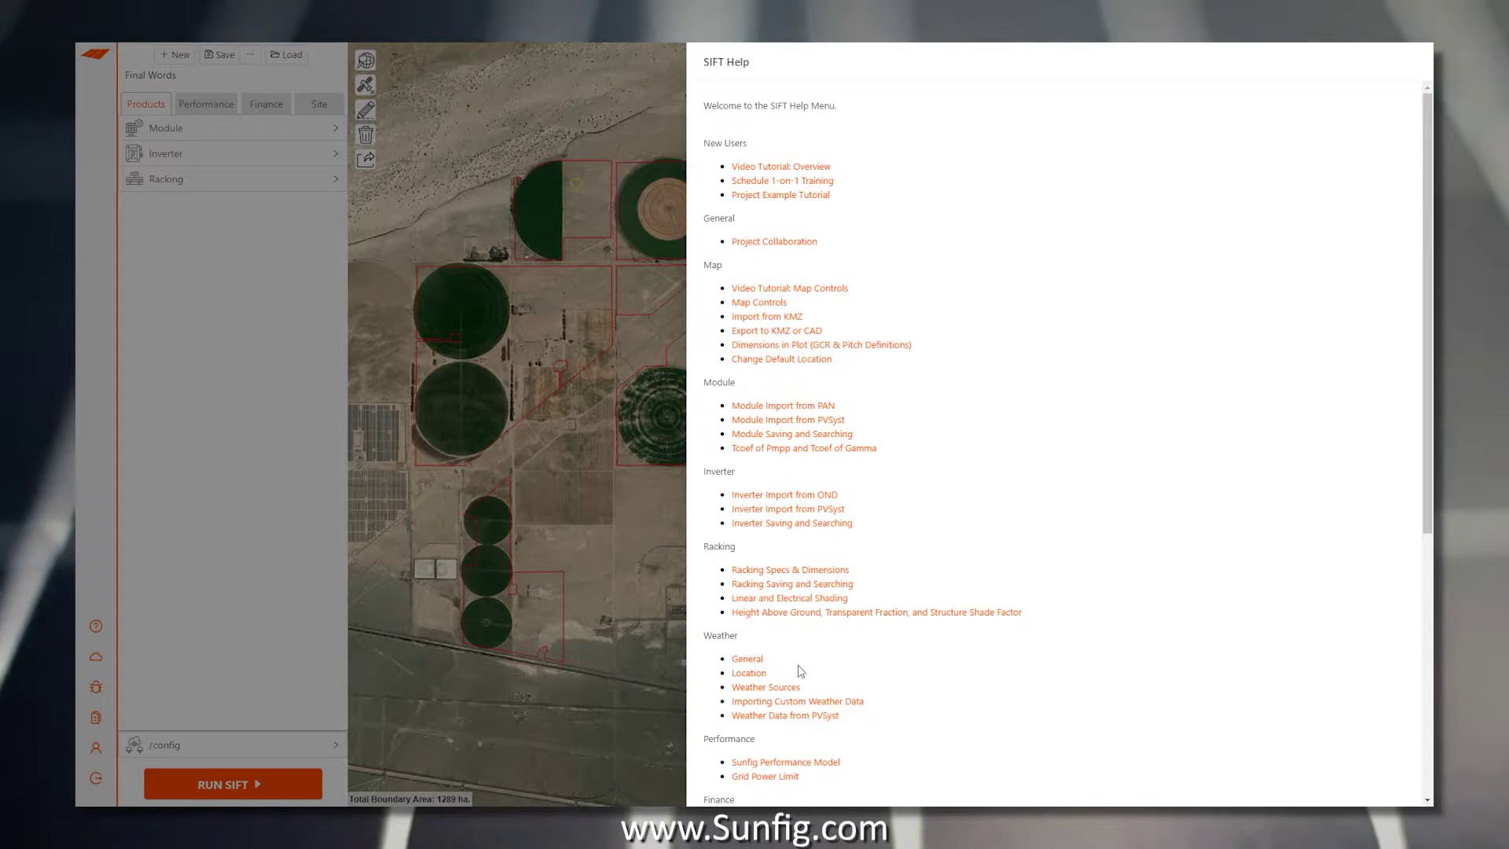
click(630, 530)
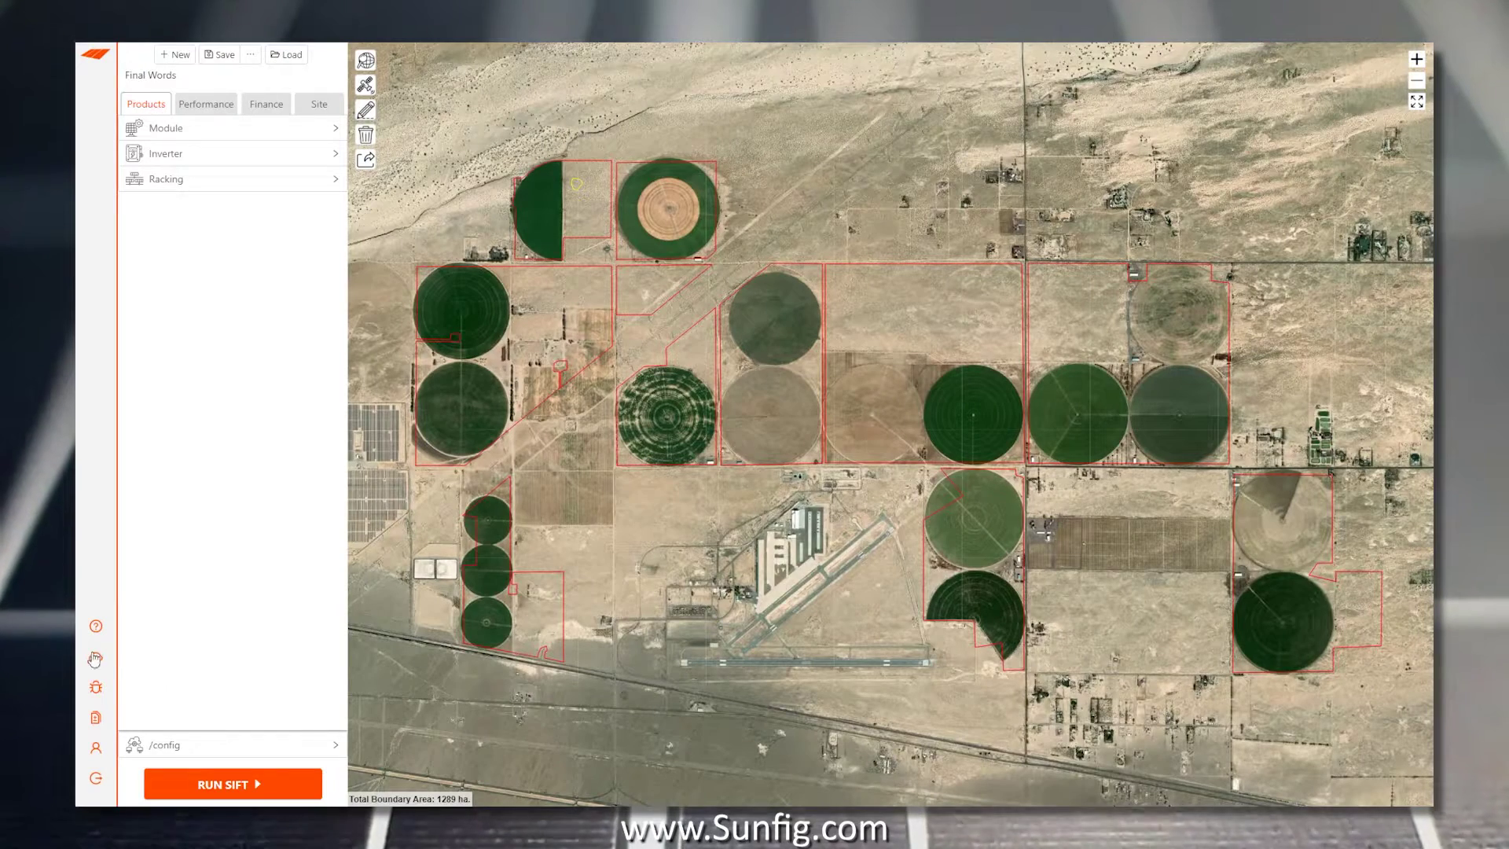